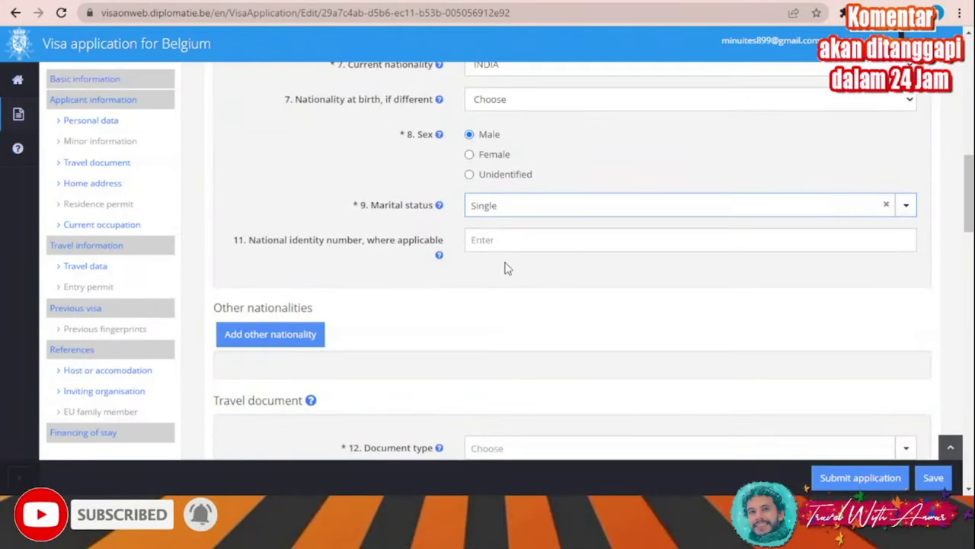
Choose Ordinary passport as the travel document type and enter the document number
{"action": "scroll", "coordinate": [439, 255], "scroll_direction": "down", "scroll_amount": 1}
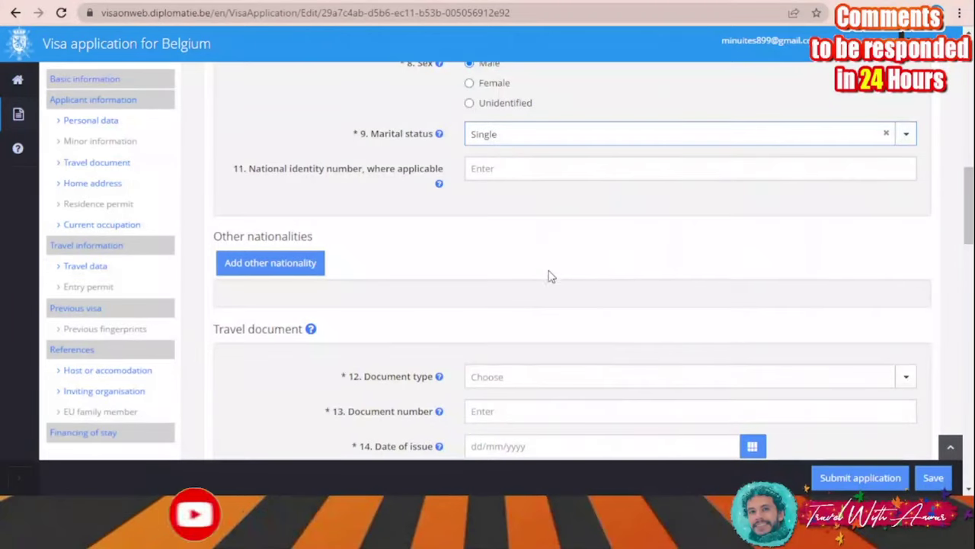
{"action": "scroll", "coordinate": [320, 175], "scroll_direction": "down", "scroll_amount": 2}
{"action": "scroll", "coordinate": [343, 153], "scroll_direction": "down", "scroll_amount": 1}
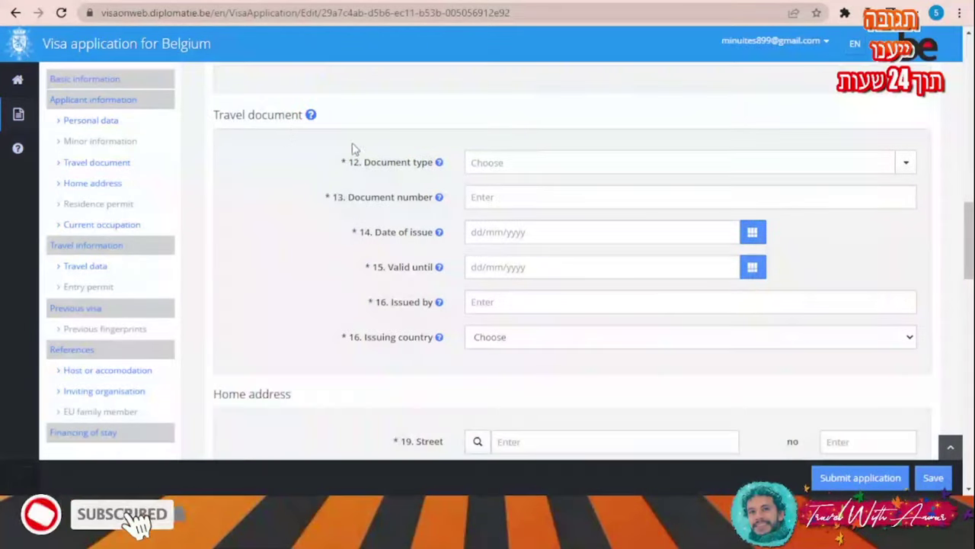
{"action": "left_click", "coordinate": [538, 164]}
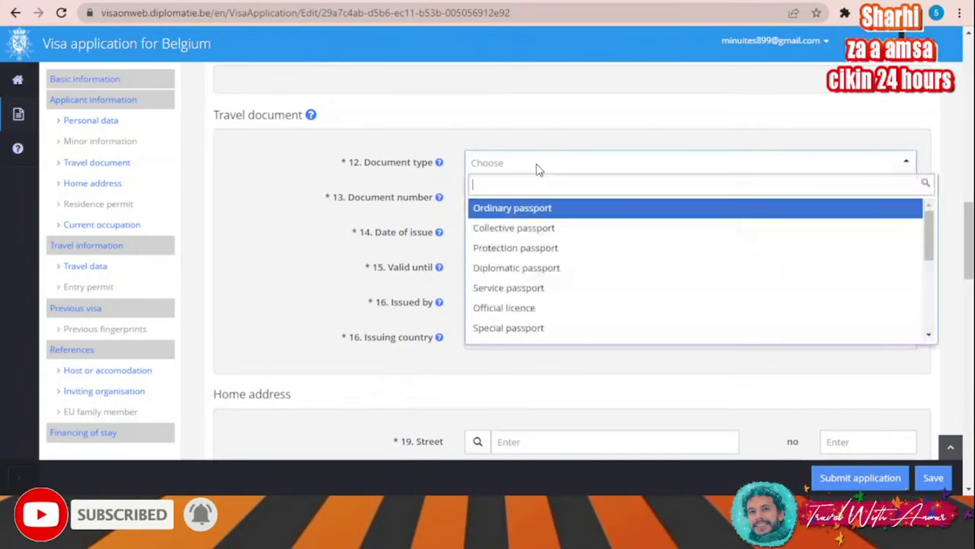
{"action": "left_click", "coordinate": [536, 208]}
{"action": "left_click", "coordinate": [508, 197]}
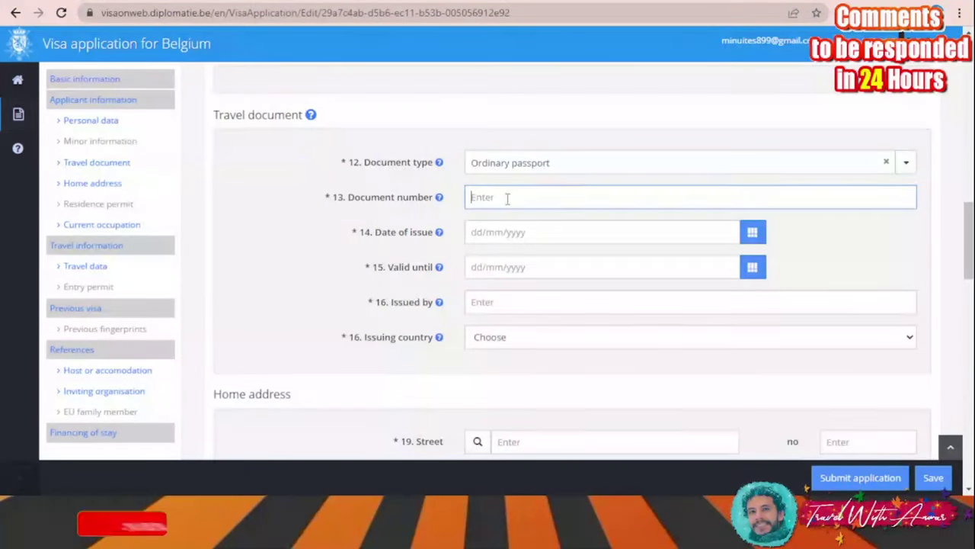
{"action": "type", "text": "123456"}
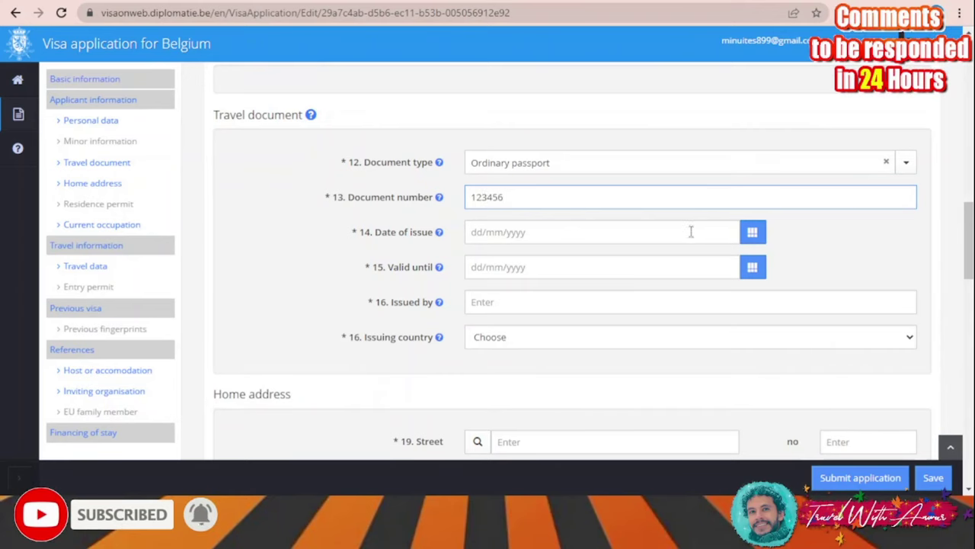
Set the passport issue date to 01/01/2020 and valid-until date to 01/01/2029
{"action": "left_click", "coordinate": [733, 230]}
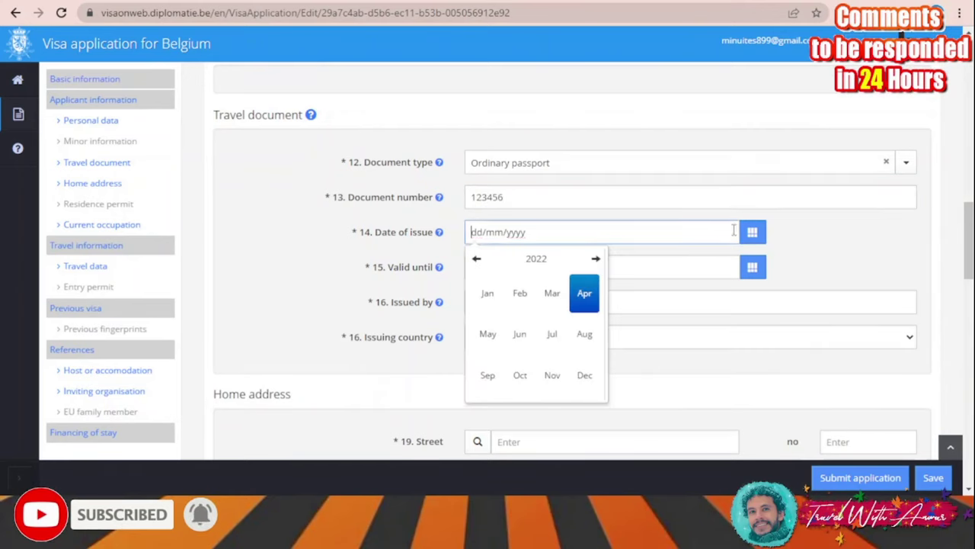
{"action": "left_click", "coordinate": [537, 259]}
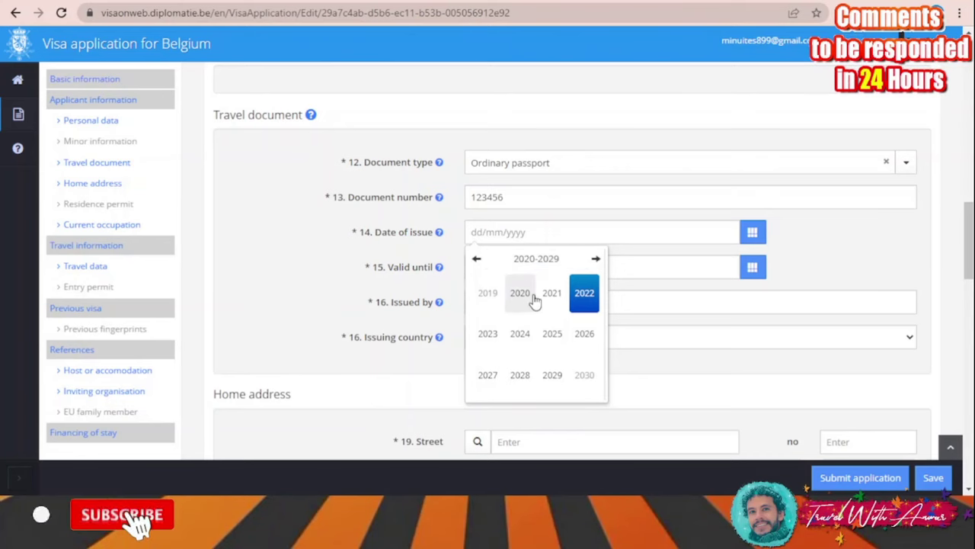
{"action": "left_click", "coordinate": [521, 299]}
{"action": "left_click", "coordinate": [487, 295]}
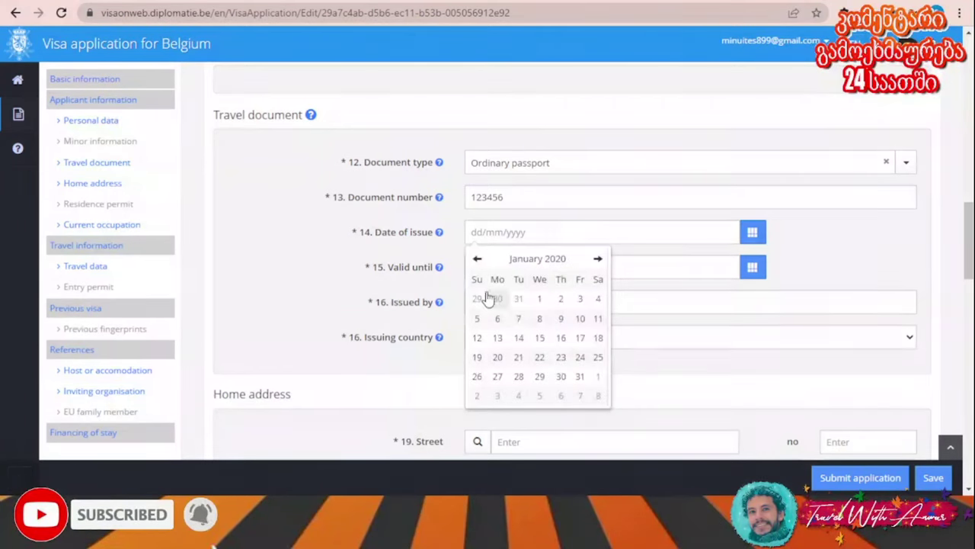
{"action": "left_click", "coordinate": [539, 299]}
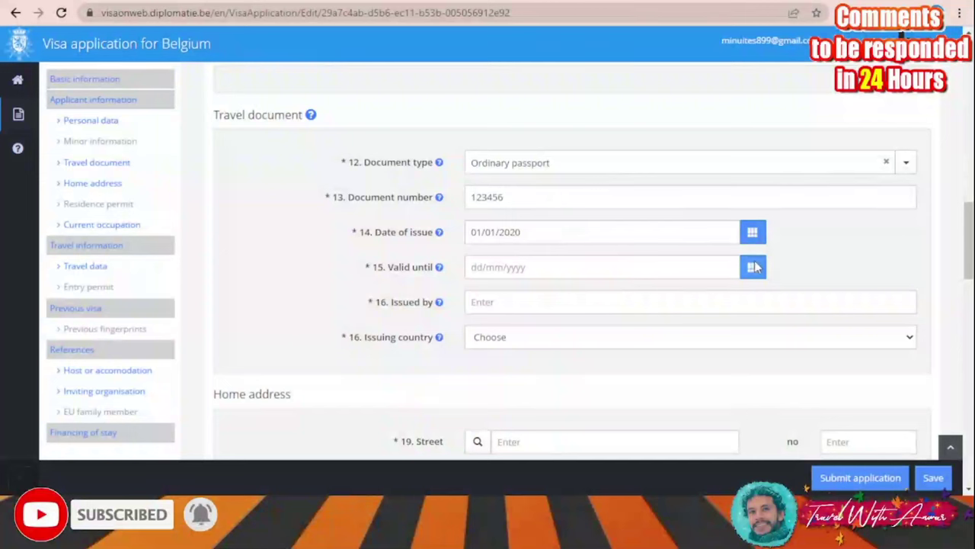
{"action": "left_click", "coordinate": [753, 268]}
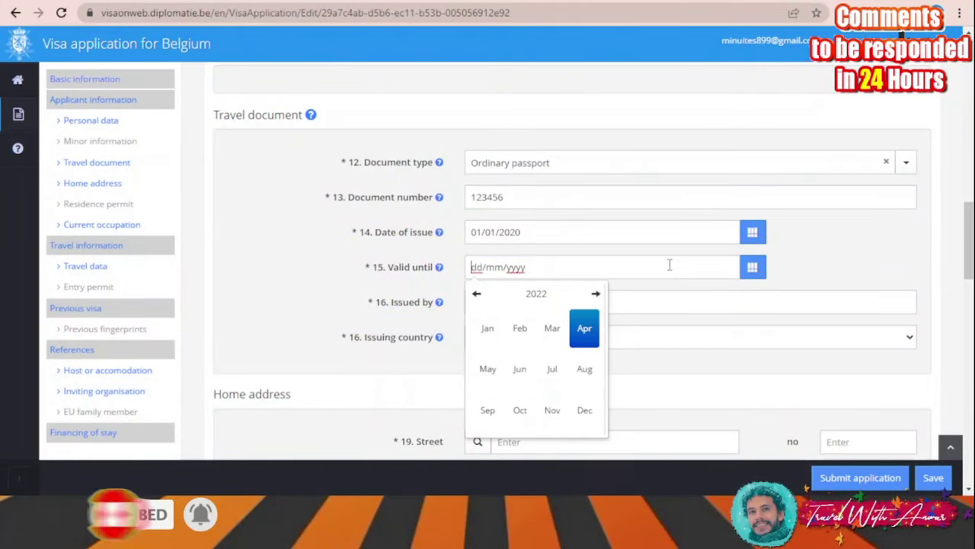
{"action": "left_click", "coordinate": [538, 294]}
{"action": "left_click", "coordinate": [552, 410]}
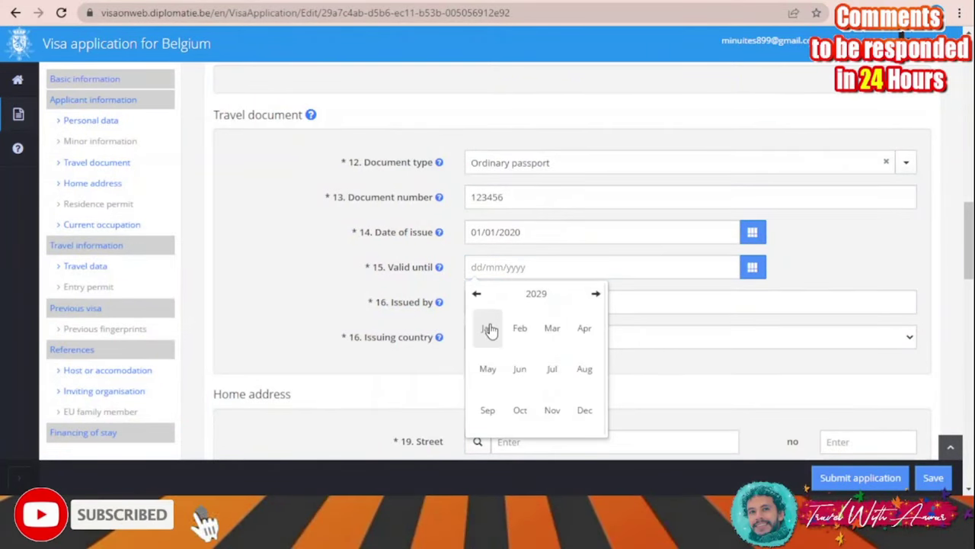
{"action": "left_click", "coordinate": [488, 329]}
{"action": "left_click", "coordinate": [497, 334]}
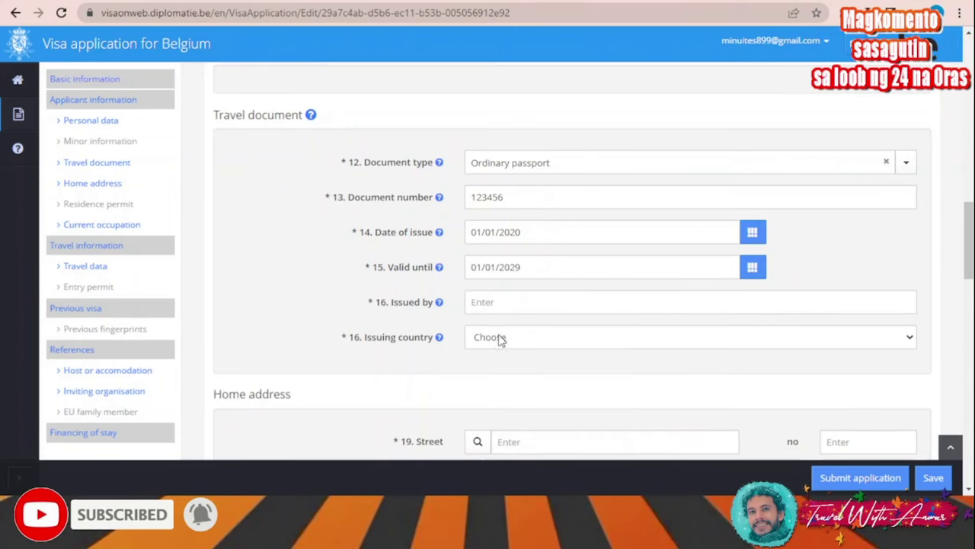
Fill in Issued by as 'aa' and set the issuing country to INDIA
{"action": "left_click", "coordinate": [538, 302]}
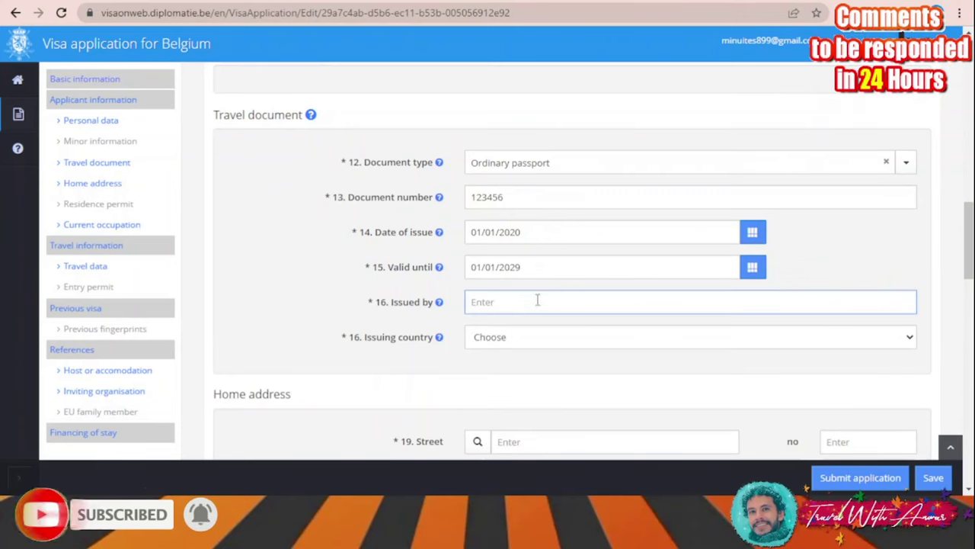
{"action": "left_click", "coordinate": [524, 335]}
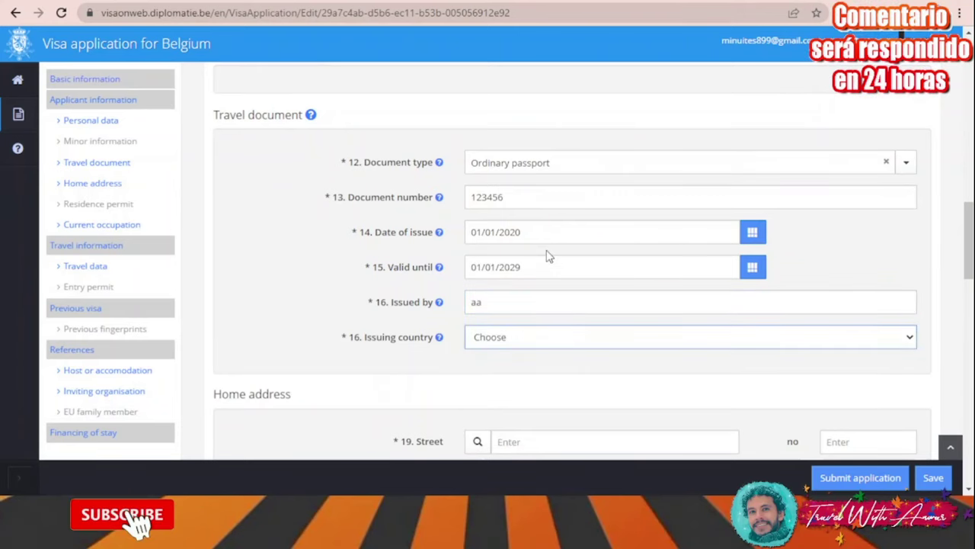
{"action": "left_click", "coordinate": [546, 253]}
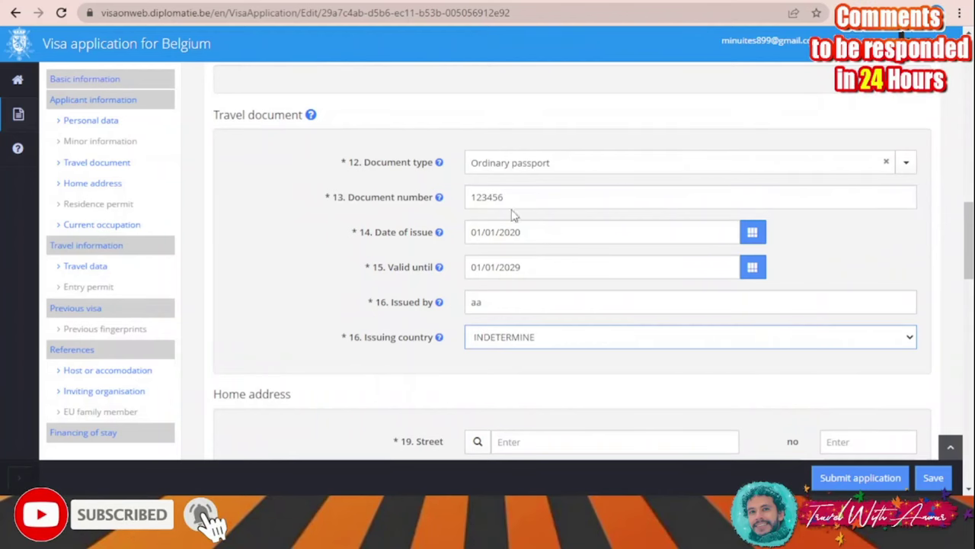
{"action": "scroll", "coordinate": [564, 196], "scroll_direction": "down", "scroll_amount": 3}
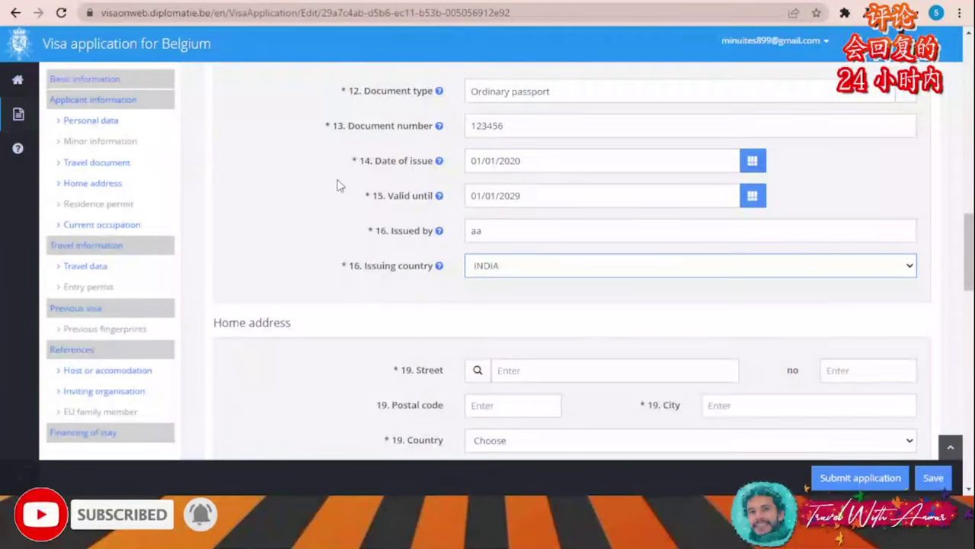
{"action": "scroll", "coordinate": [593, 196], "scroll_direction": "down", "scroll_amount": 1}
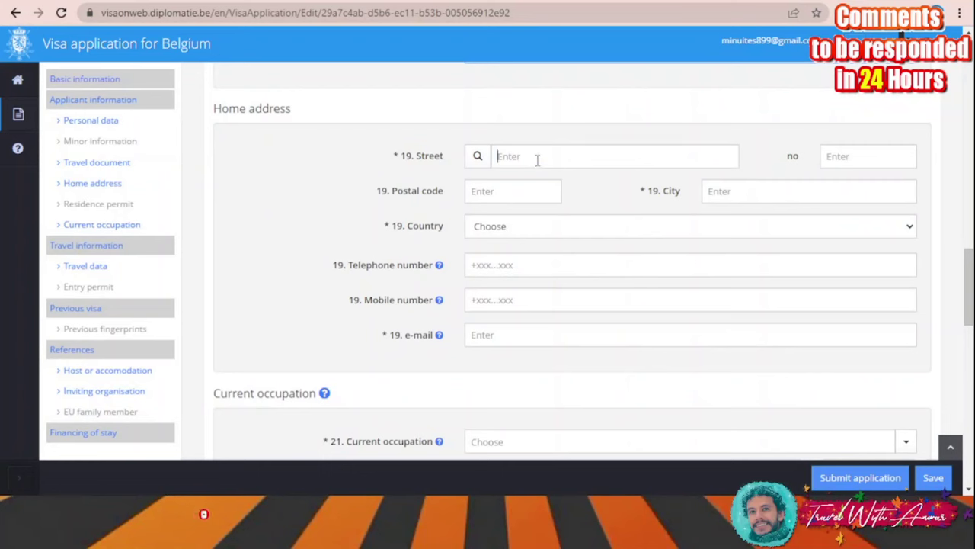
Enter home street 'aa', city 'aa' and country INDIA
{"action": "left_click", "coordinate": [537, 157]}
{"action": "type", "text": "aa"}
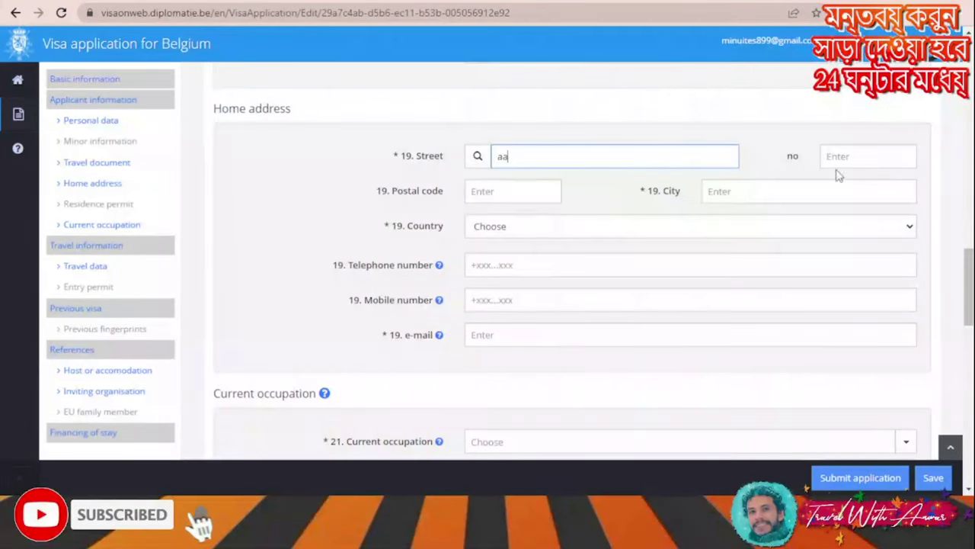
{"action": "left_click", "coordinate": [774, 191]}
{"action": "type", "text": "aa"}
{"action": "key", "text": "Tab"}
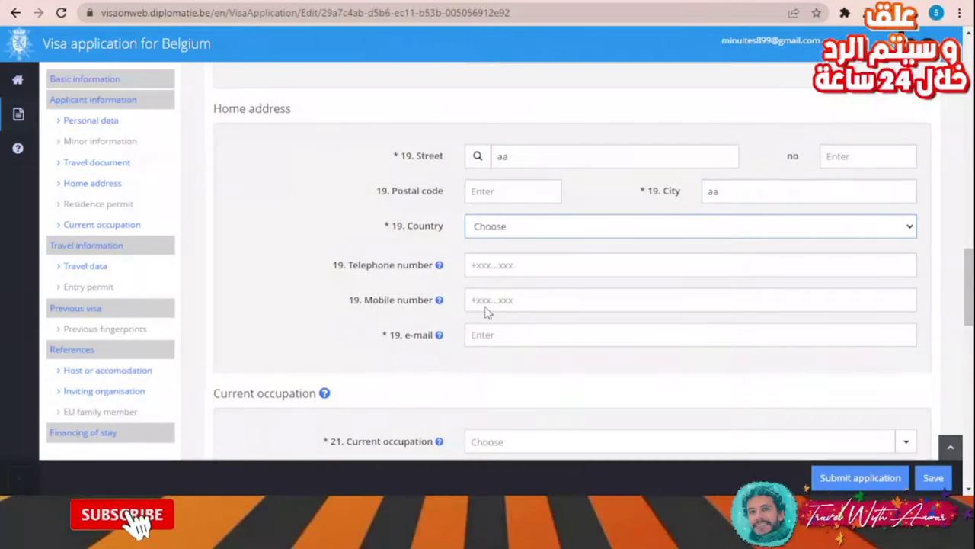
{"action": "type", "text": "in"}
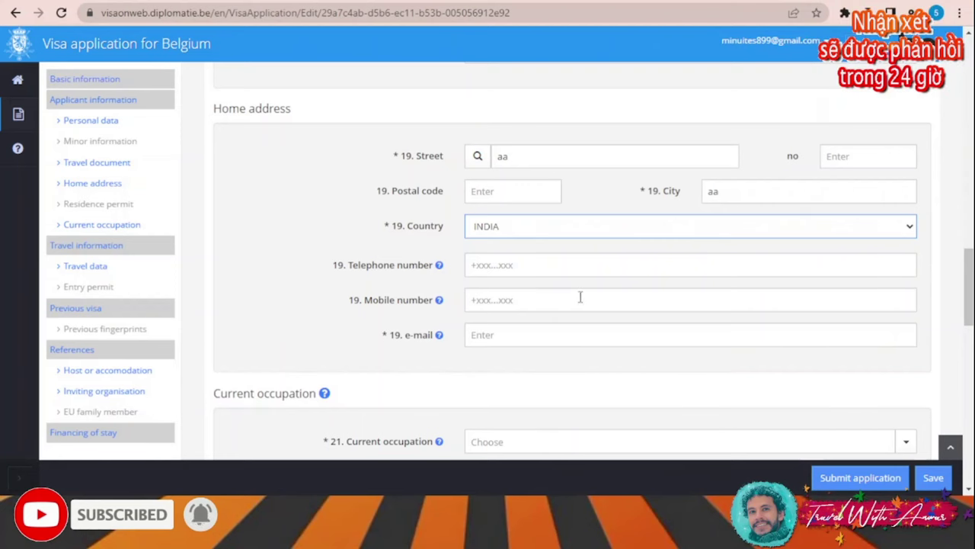
{"action": "scroll", "coordinate": [549, 284], "scroll_direction": "down", "scroll_amount": 1}
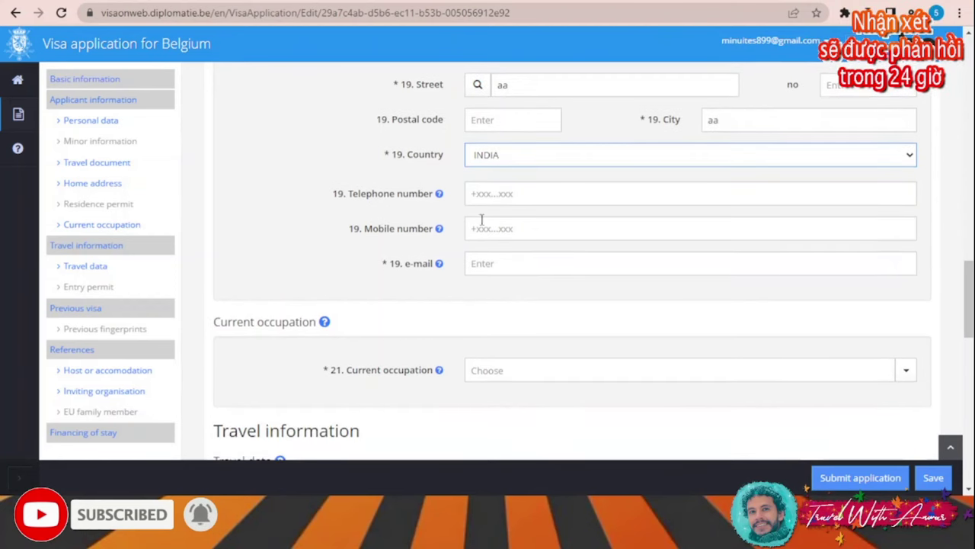
Enter the applicant's e-mail address in field 19
{"action": "left_click", "coordinate": [534, 264]}
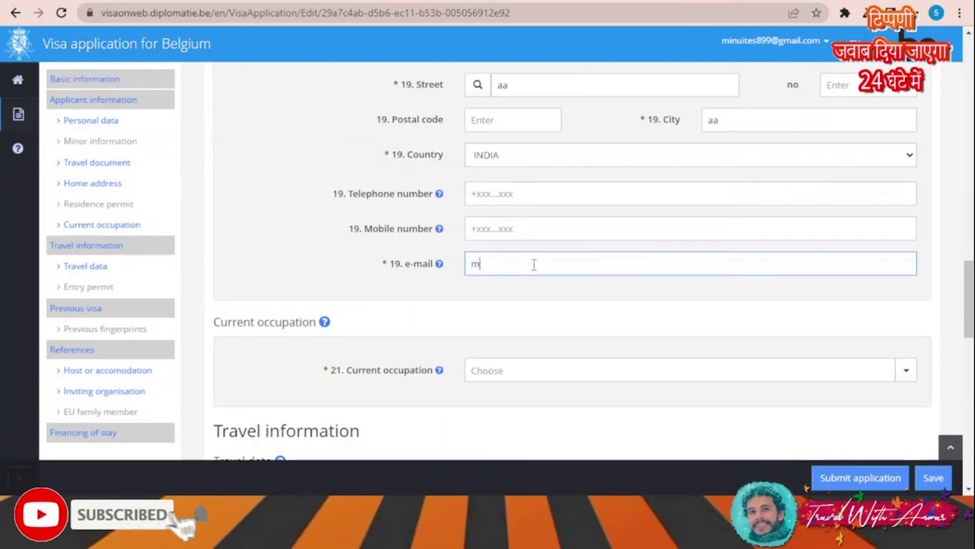
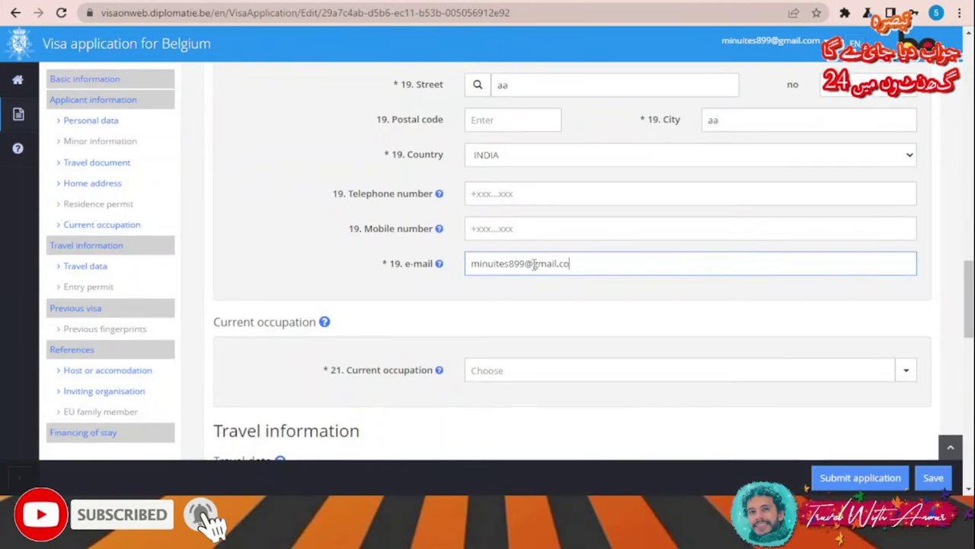
{"action": "scroll", "coordinate": [526, 278], "scroll_direction": "down", "scroll_amount": 1}
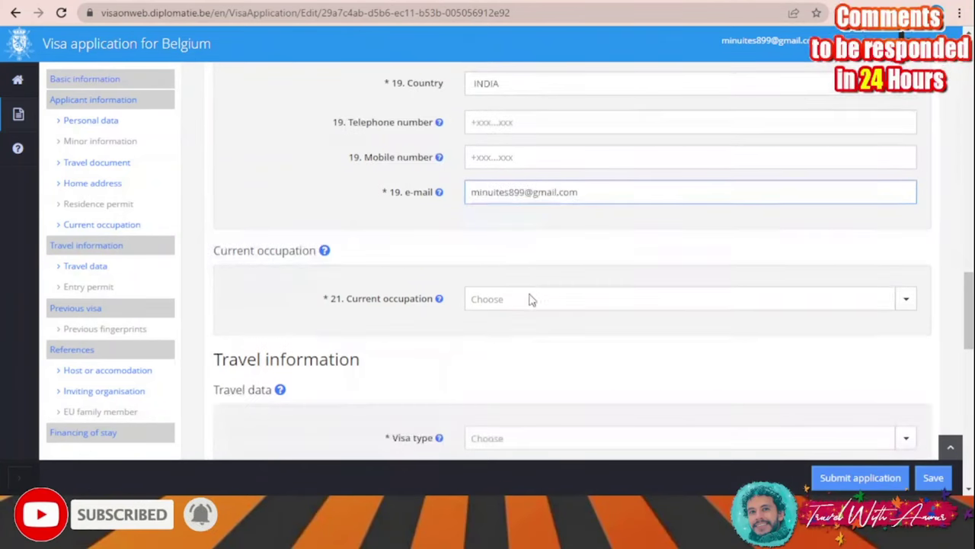
Set the current occupation to Civil servant
{"action": "left_click", "coordinate": [531, 301]}
{"action": "scroll", "coordinate": [431, 297], "scroll_direction": "down", "scroll_amount": 1}
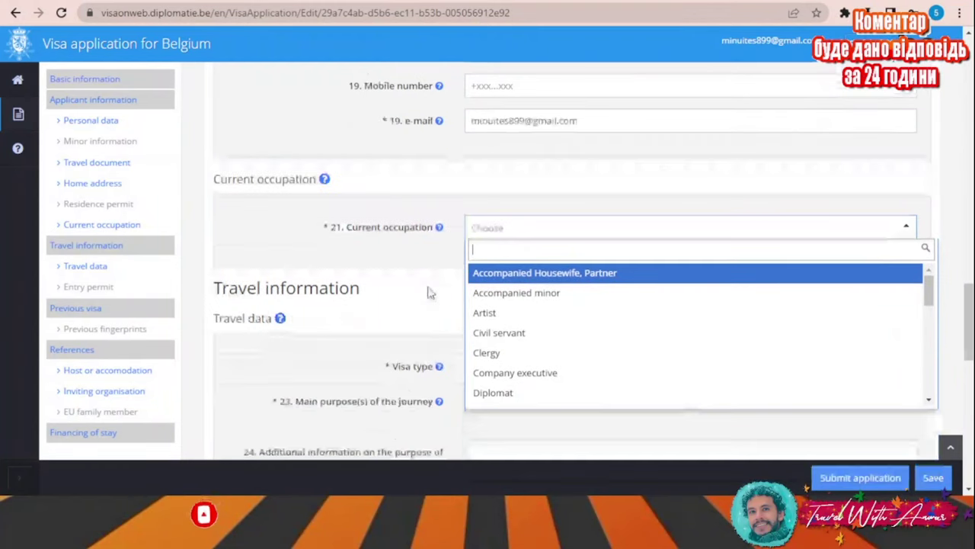
{"action": "left_click", "coordinate": [540, 333]}
{"action": "scroll", "coordinate": [335, 252], "scroll_direction": "down", "scroll_amount": 1}
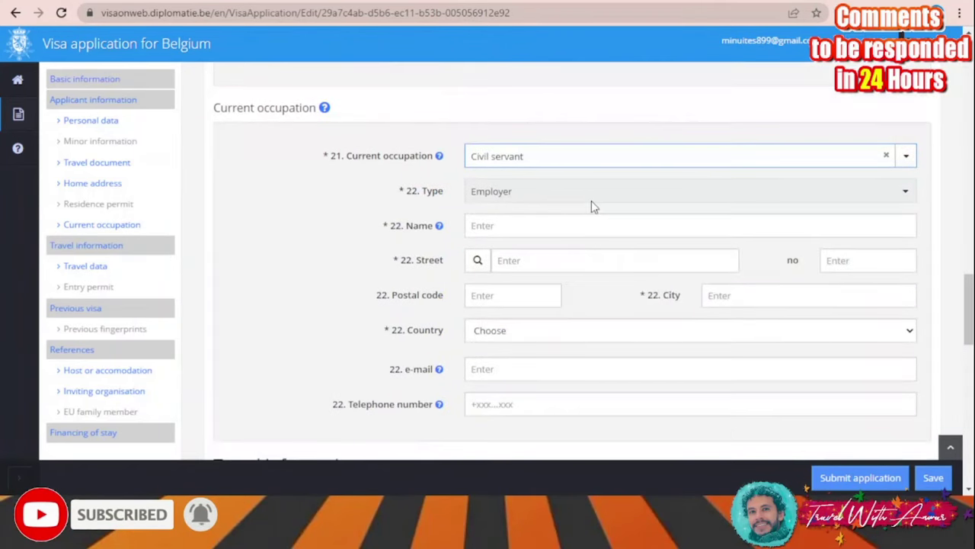
{"action": "left_click", "coordinate": [579, 198]}
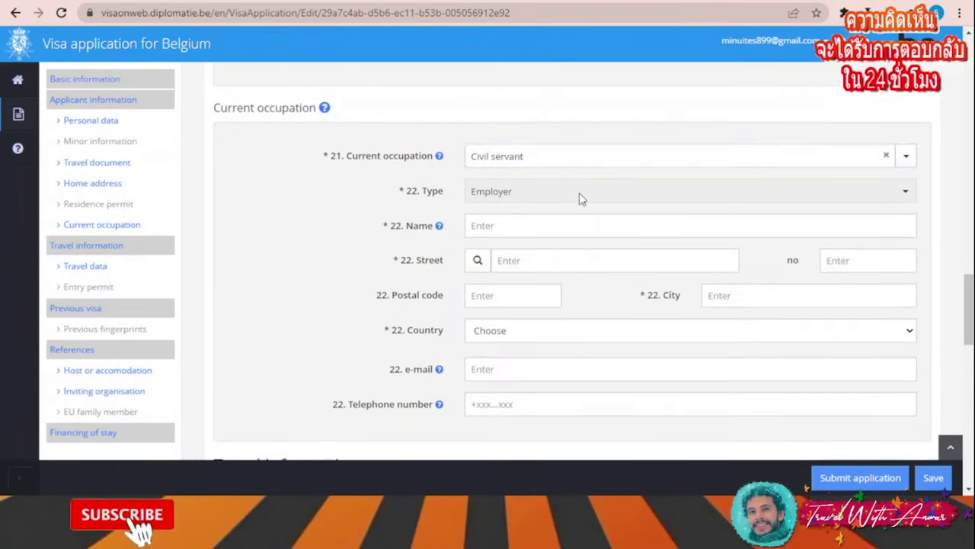
{"action": "scroll", "coordinate": [551, 194], "scroll_direction": "down", "scroll_amount": 1}
Enter employer name 'aa', street 'aa' and employer country INDIA
{"action": "left_click", "coordinate": [528, 155]}
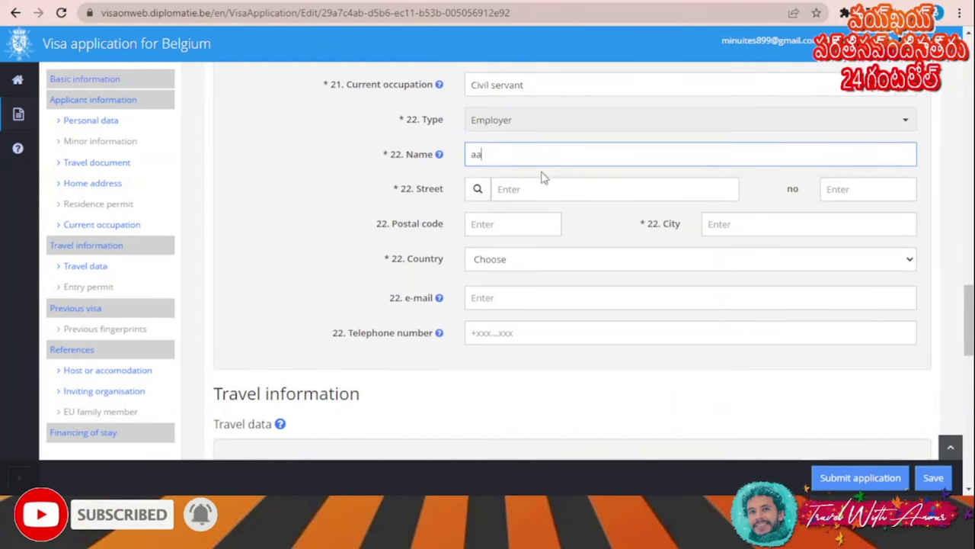
{"action": "type", "text": "aa"}
{"action": "left_click", "coordinate": [548, 262]}
{"action": "key", "text": "Down"}
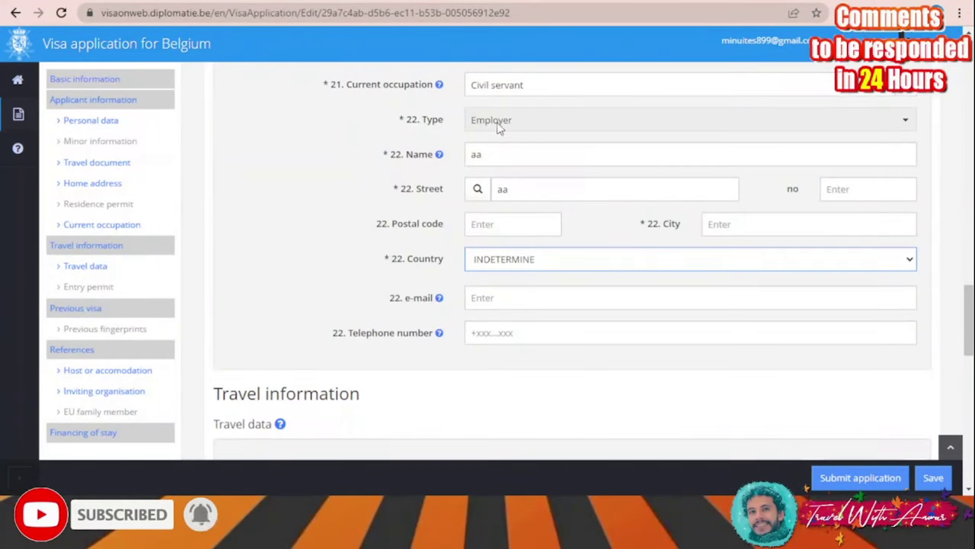
{"action": "scroll", "coordinate": [513, 252], "scroll_direction": "down", "scroll_amount": 1}
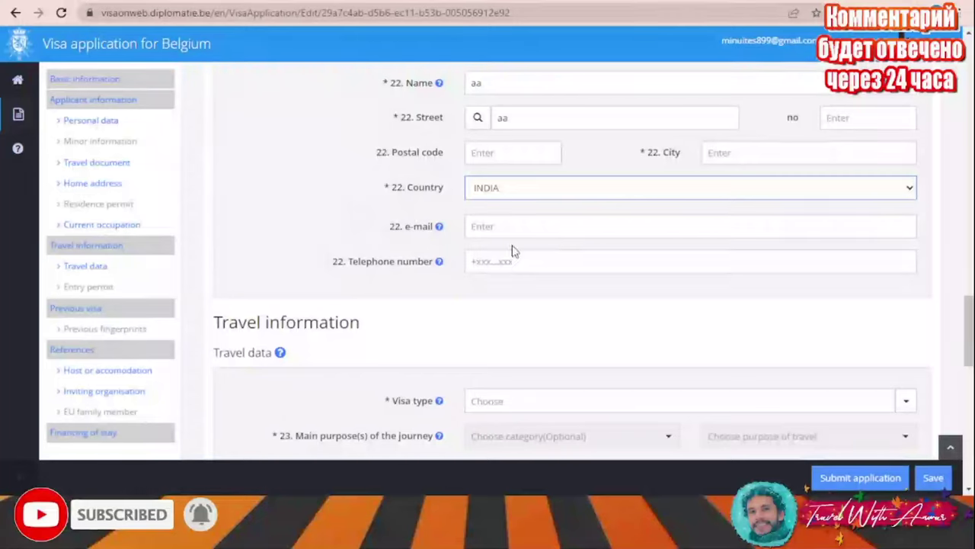
{"action": "scroll", "coordinate": [540, 262], "scroll_direction": "down", "scroll_amount": 1}
{"action": "scroll", "coordinate": [549, 255], "scroll_direction": "down", "scroll_amount": 2}
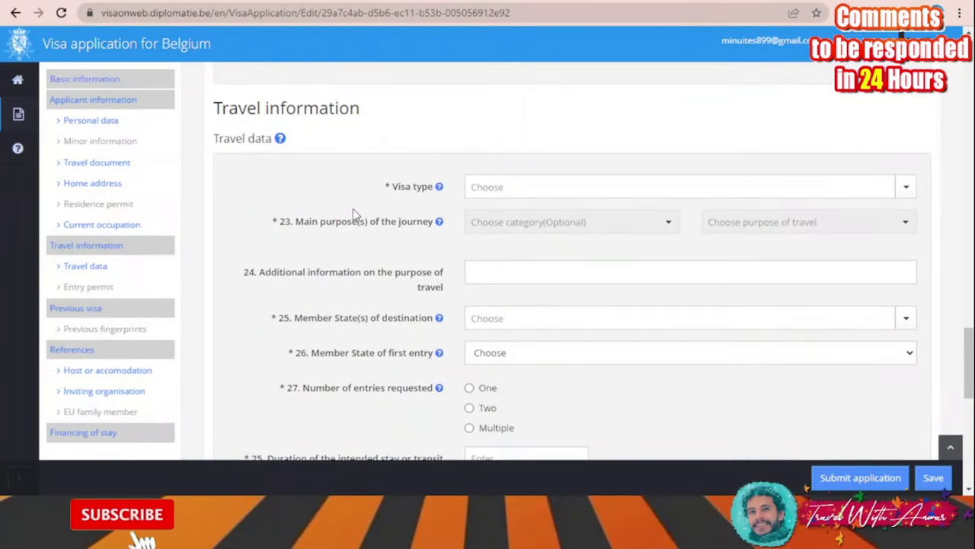
Choose visa type C: Short Stay with Leisure – Tourist travel as the purpose
{"action": "scroll", "coordinate": [388, 183], "scroll_direction": "down", "scroll_amount": 1}
{"action": "left_click", "coordinate": [499, 116]}
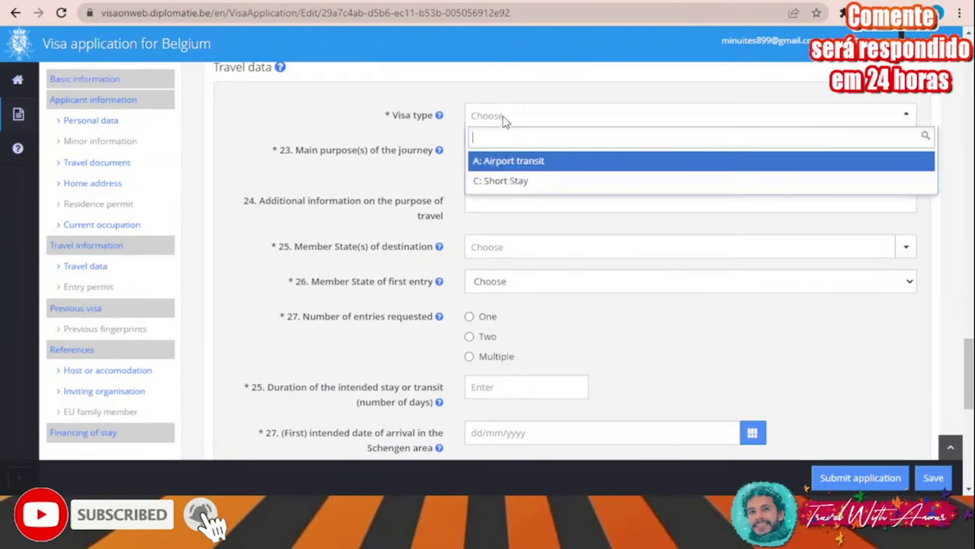
{"action": "left_click", "coordinate": [528, 183]}
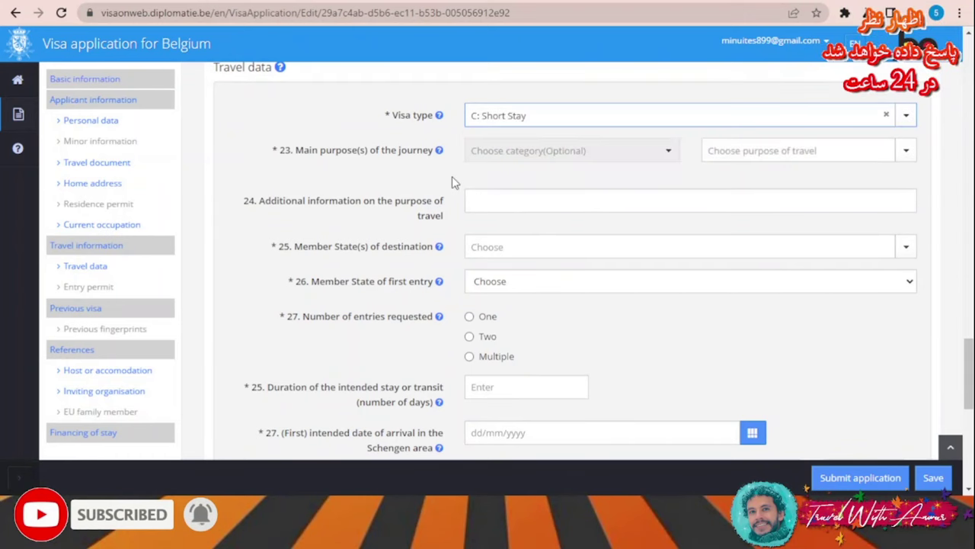
{"action": "left_click", "coordinate": [514, 152]}
{"action": "left_click", "coordinate": [544, 197]}
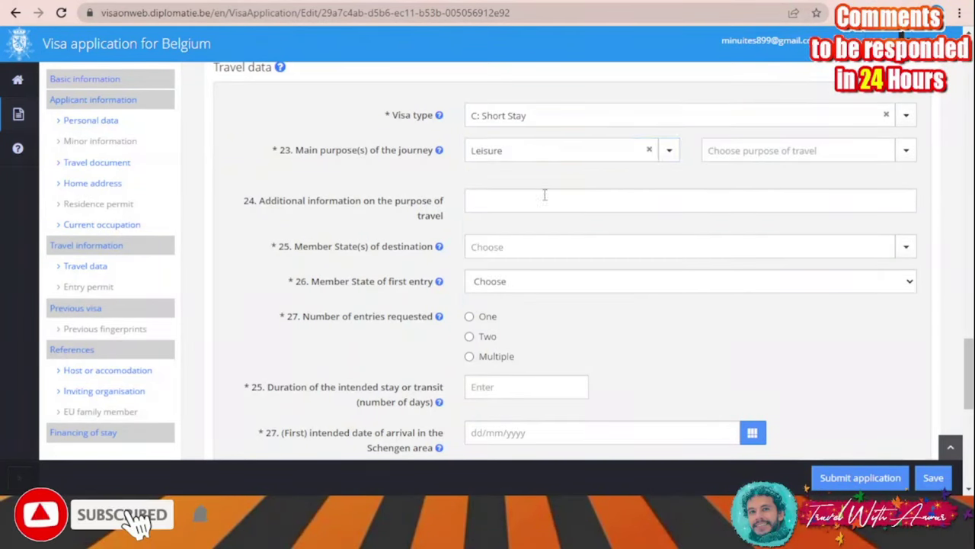
{"action": "left_click", "coordinate": [800, 154]}
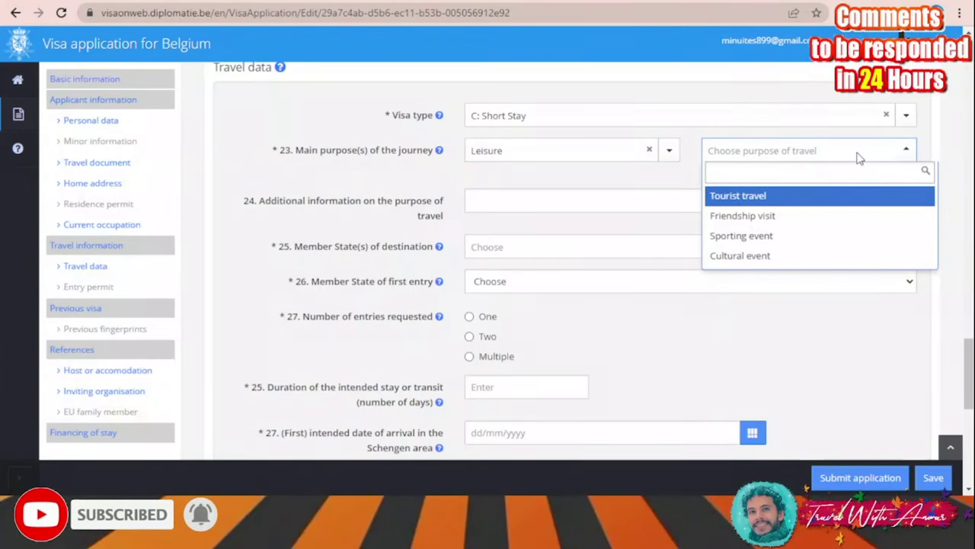
{"action": "left_click", "coordinate": [760, 197]}
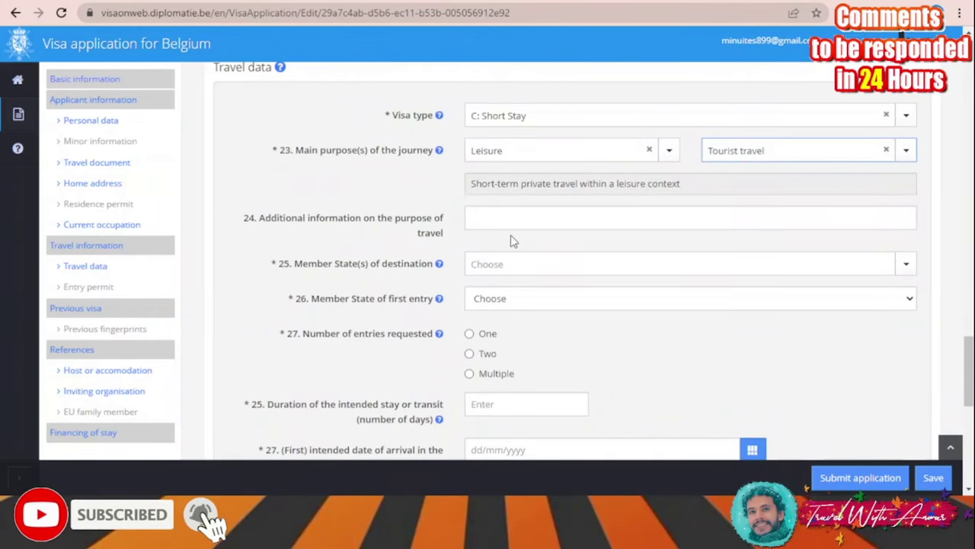
Set BELGIUM as destination and first-entry state, and request multiple entries
{"action": "scroll", "coordinate": [512, 240], "scroll_direction": "down", "scroll_amount": 1}
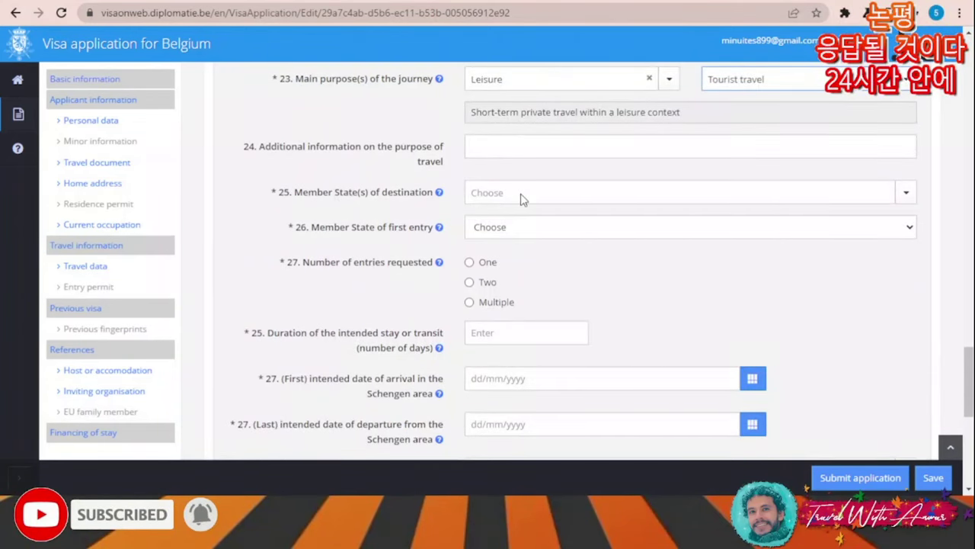
{"action": "left_click", "coordinate": [523, 196]}
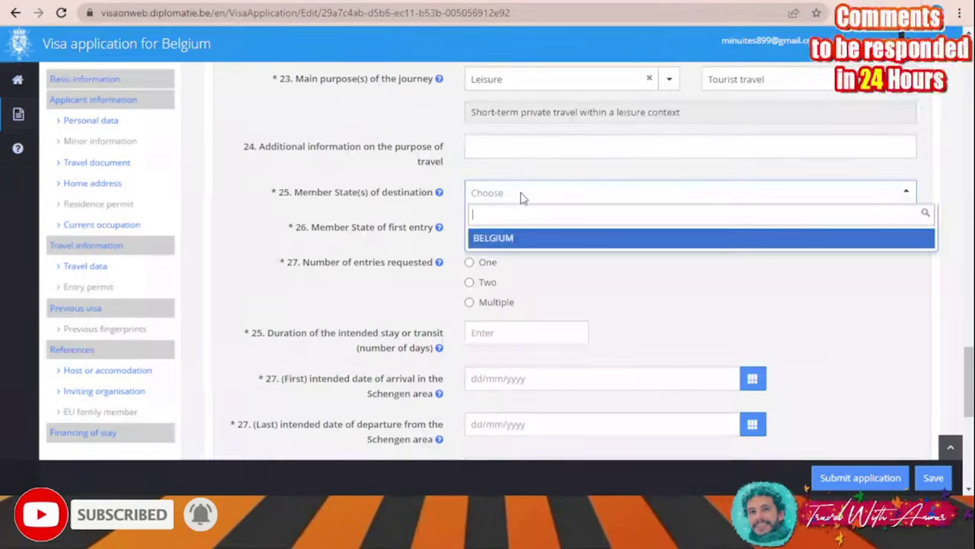
{"action": "left_click", "coordinate": [521, 242]}
{"action": "left_click", "coordinate": [556, 231]}
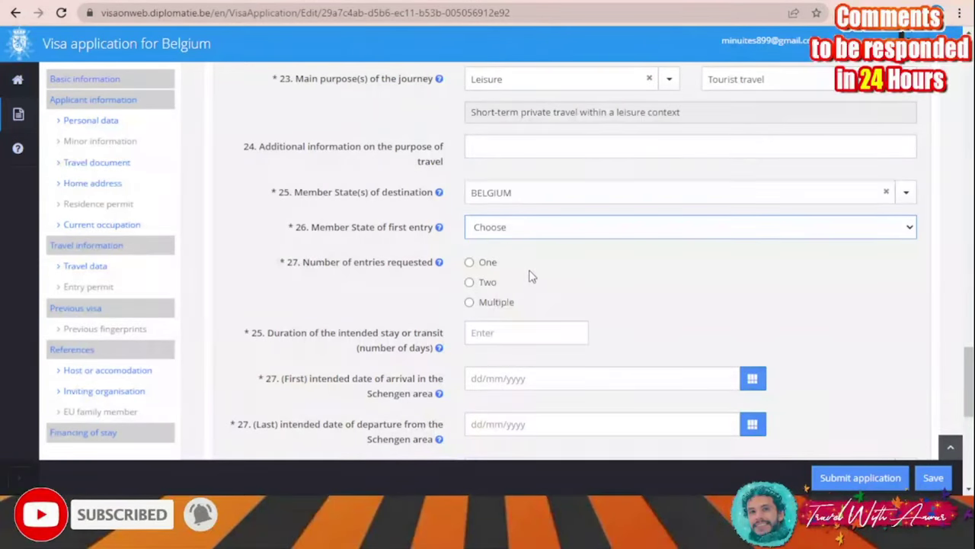
{"action": "scroll", "coordinate": [612, 291], "scroll_direction": "down", "scroll_amount": 1}
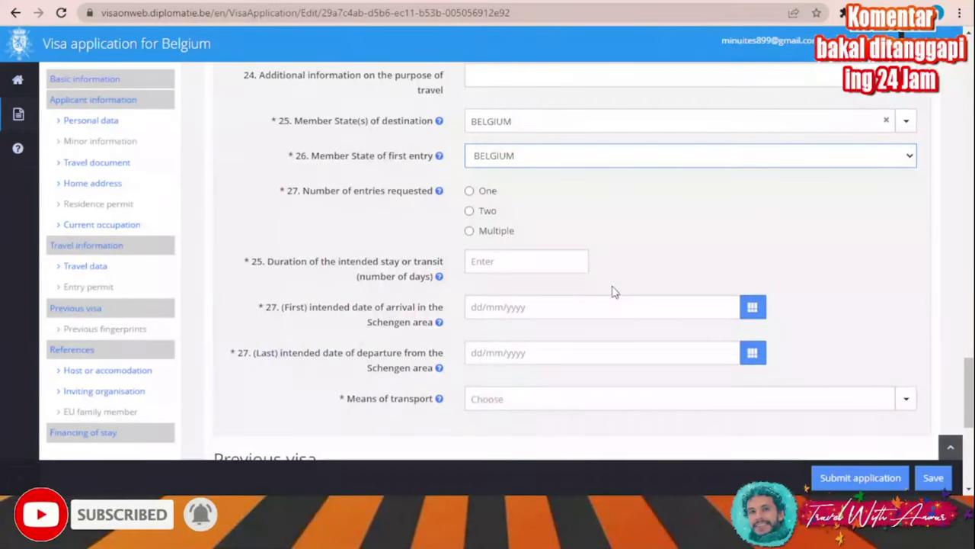
{"action": "left_click", "coordinate": [471, 230]}
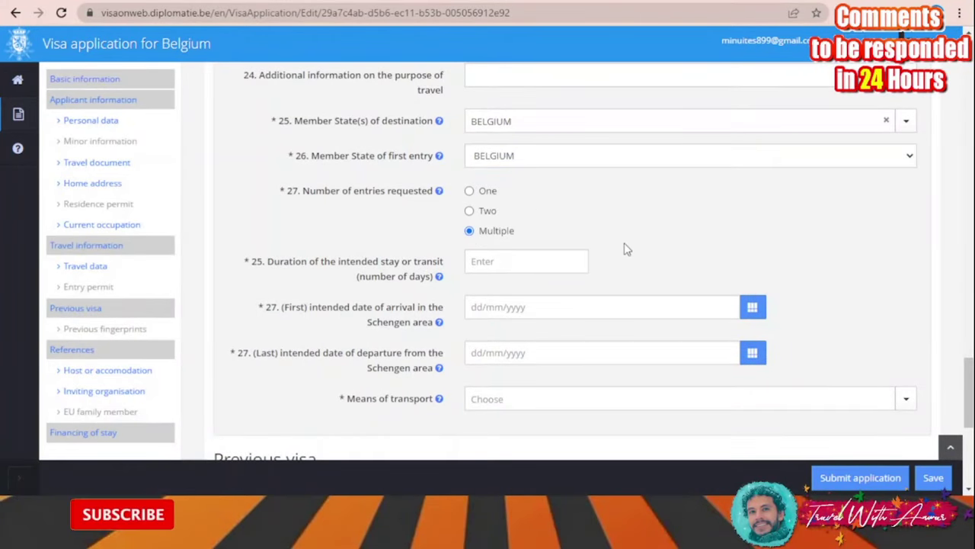
{"action": "scroll", "coordinate": [625, 240], "scroll_direction": "down", "scroll_amount": 1}
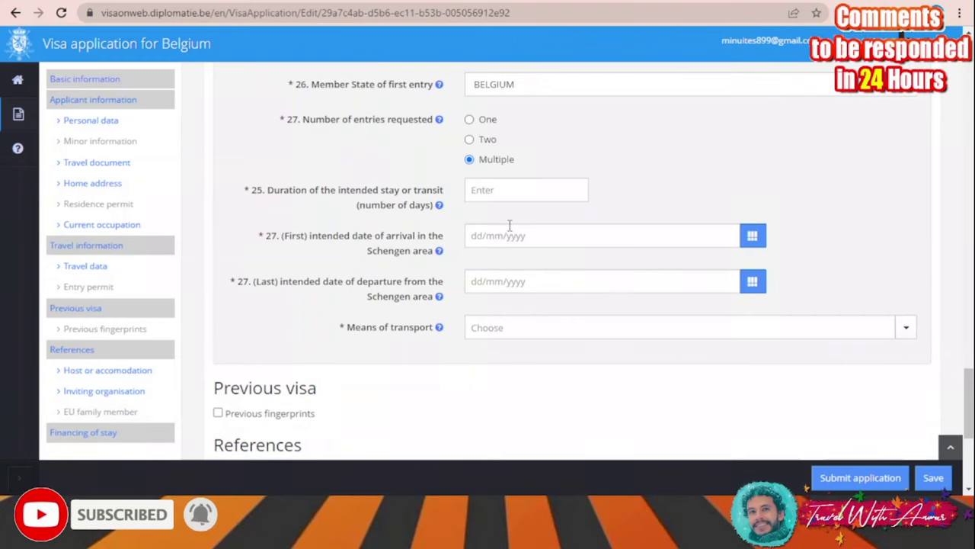
Enter a 30-day stay with arrival date 30/04/2022
{"action": "left_click", "coordinate": [509, 190]}
{"action": "type", "text": "30"}
{"action": "scroll", "coordinate": [506, 188], "scroll_direction": "down", "scroll_amount": 1}
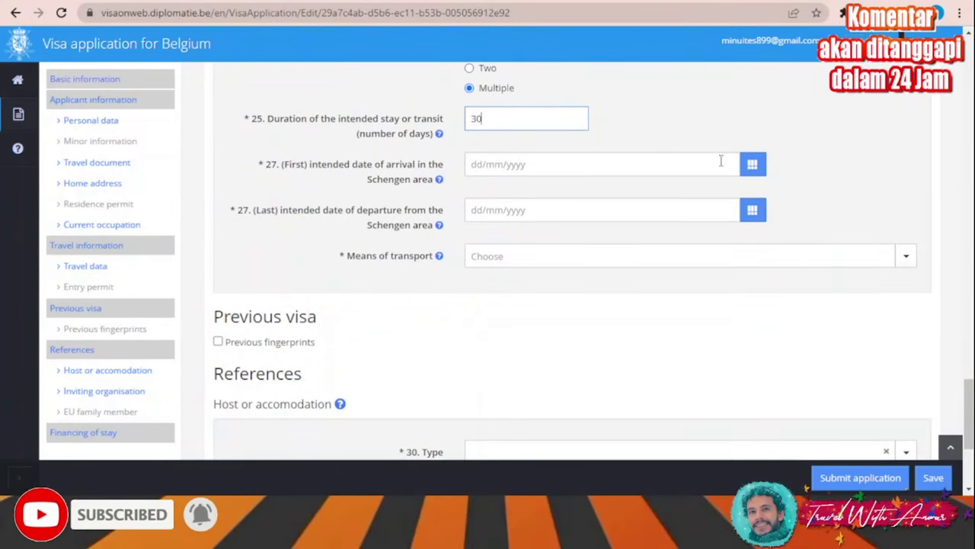
{"action": "left_click", "coordinate": [760, 174]}
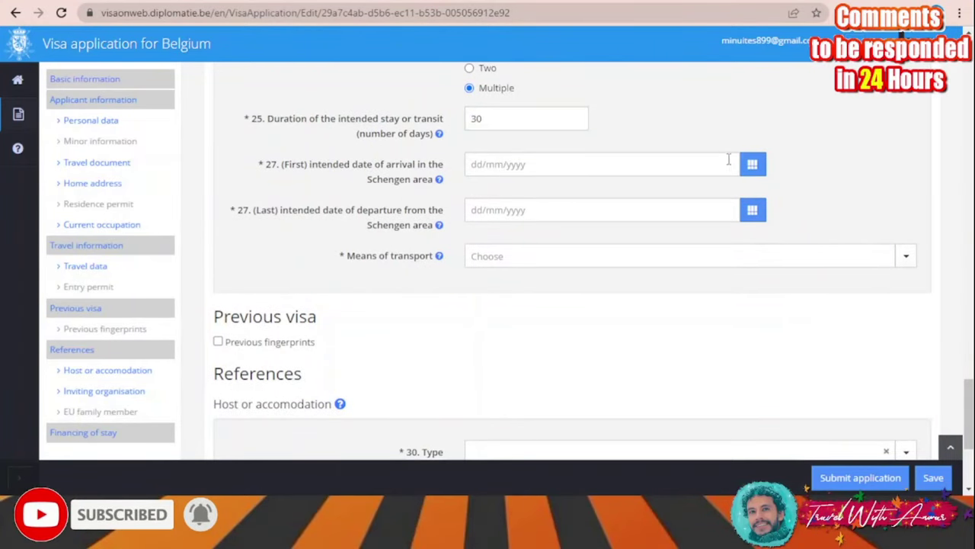
{"action": "left_click", "coordinate": [728, 160]}
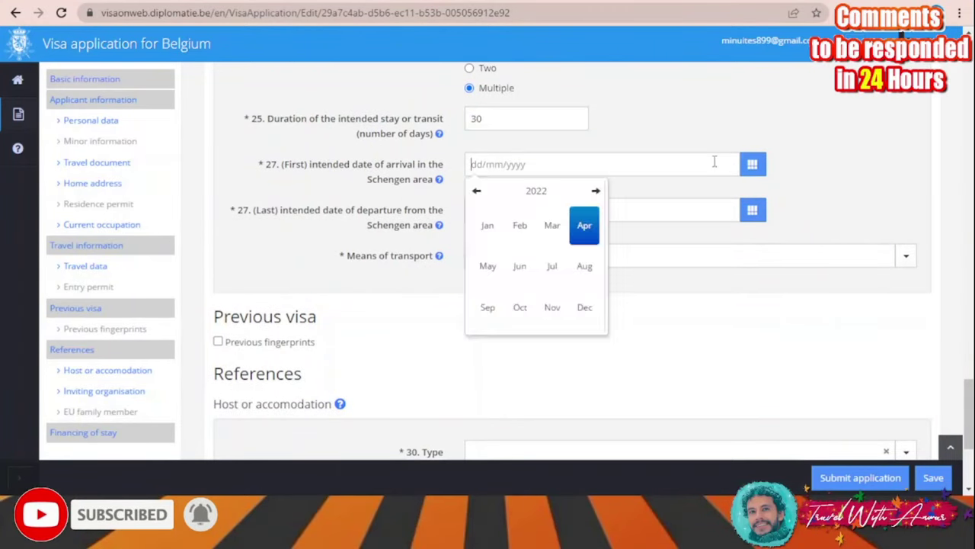
{"action": "left_click", "coordinate": [586, 234]}
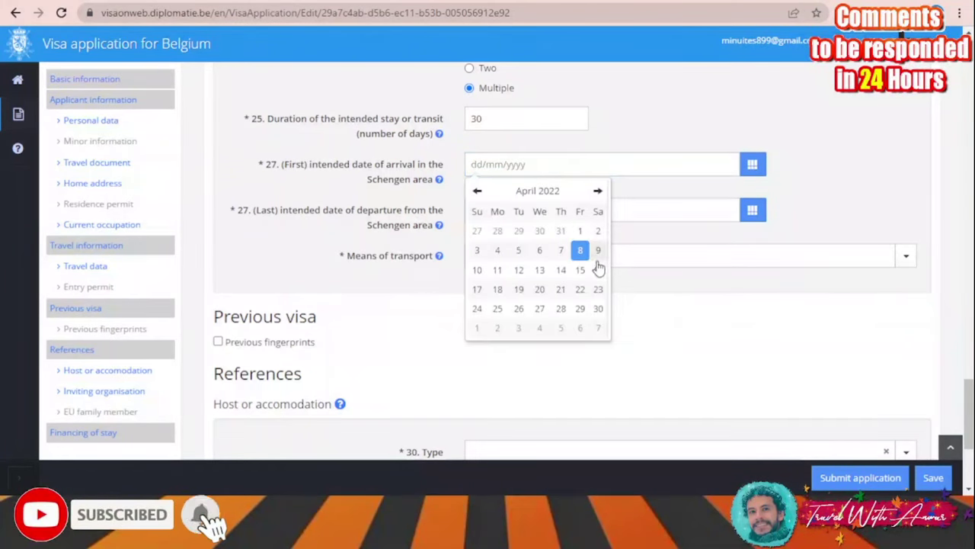
{"action": "left_click", "coordinate": [598, 308]}
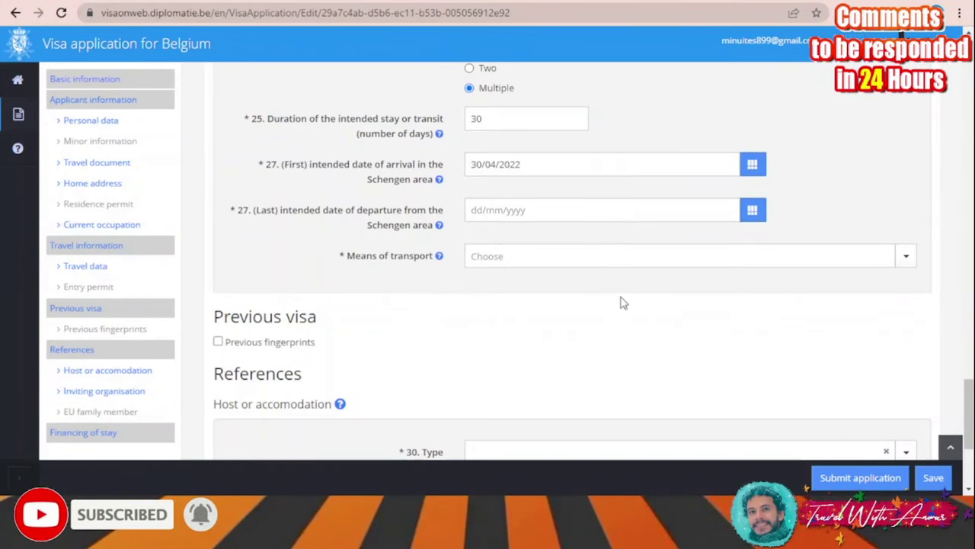
Set the departure date to 31/05/2022
{"action": "left_click", "coordinate": [753, 212]}
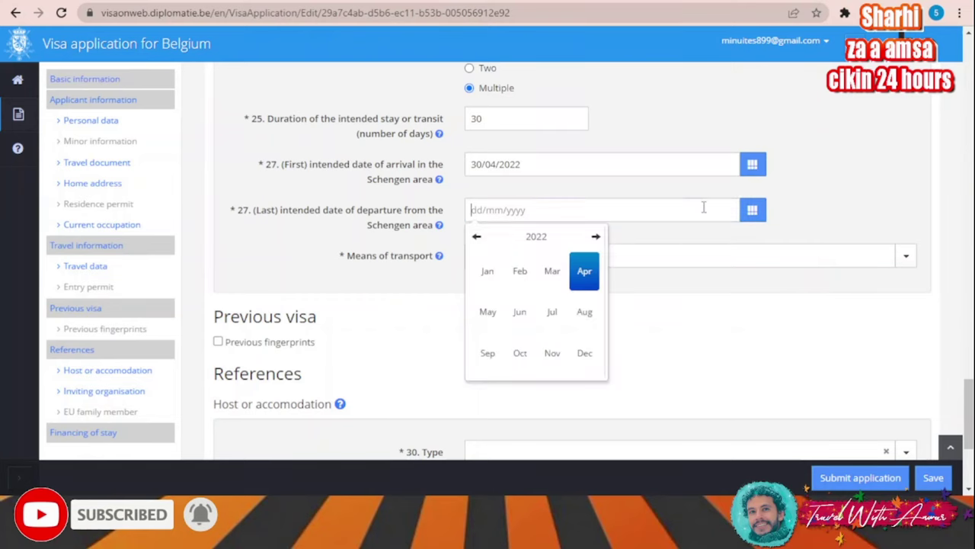
{"action": "left_click", "coordinate": [588, 273]}
{"action": "left_click", "coordinate": [599, 238]}
{"action": "left_click", "coordinate": [519, 373]}
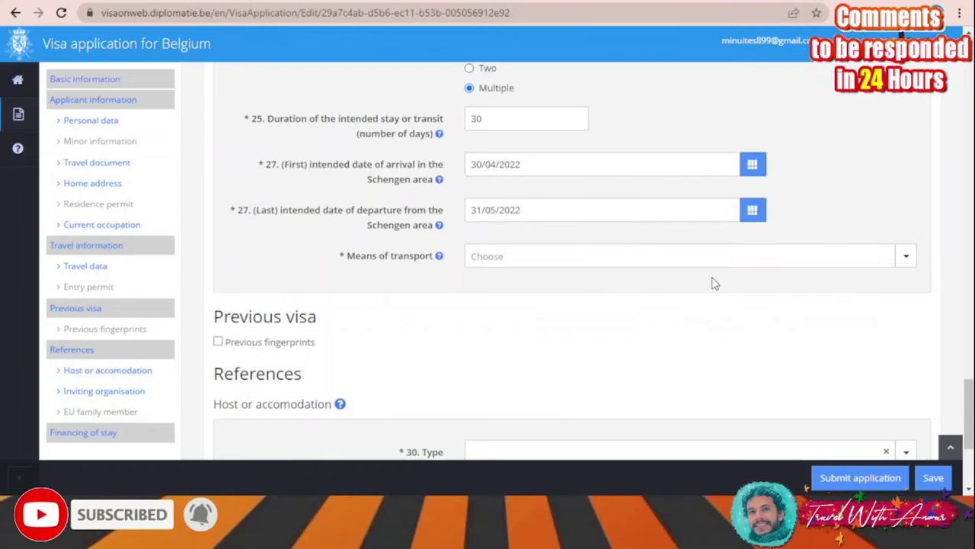
{"action": "scroll", "coordinate": [703, 250], "scroll_direction": "down", "scroll_amount": 1}
Choose Airplane as the means of transport
{"action": "left_click", "coordinate": [541, 193]}
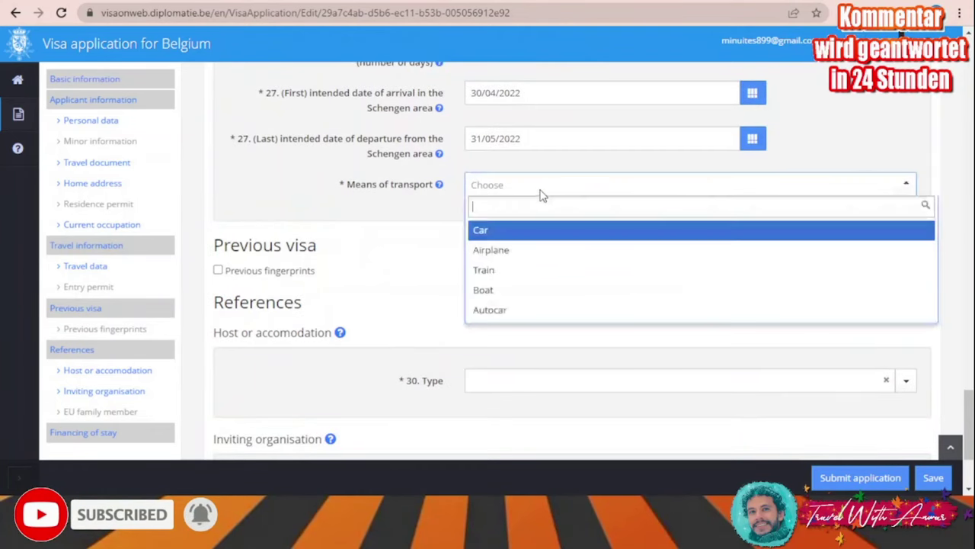
{"action": "left_click", "coordinate": [511, 250]}
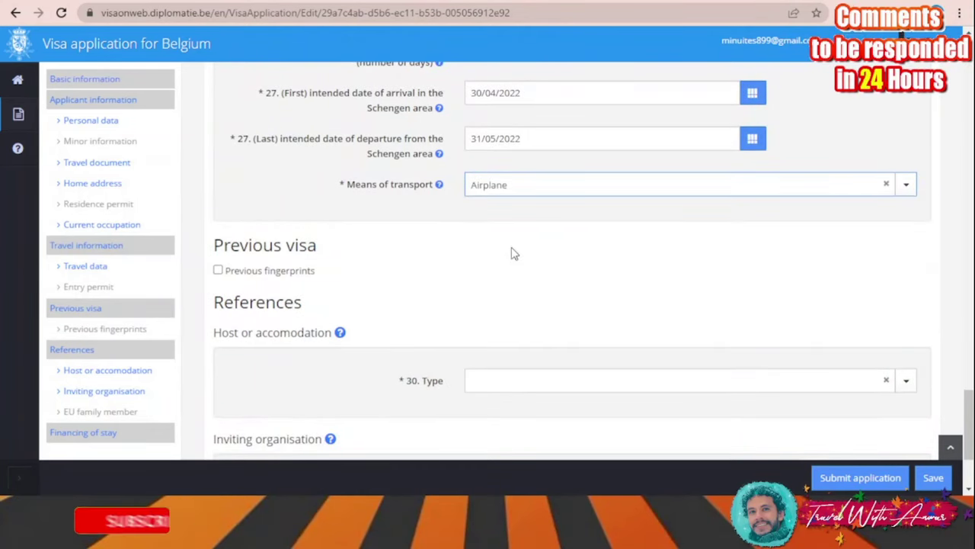
{"action": "scroll", "coordinate": [514, 254], "scroll_direction": "down", "scroll_amount": 1}
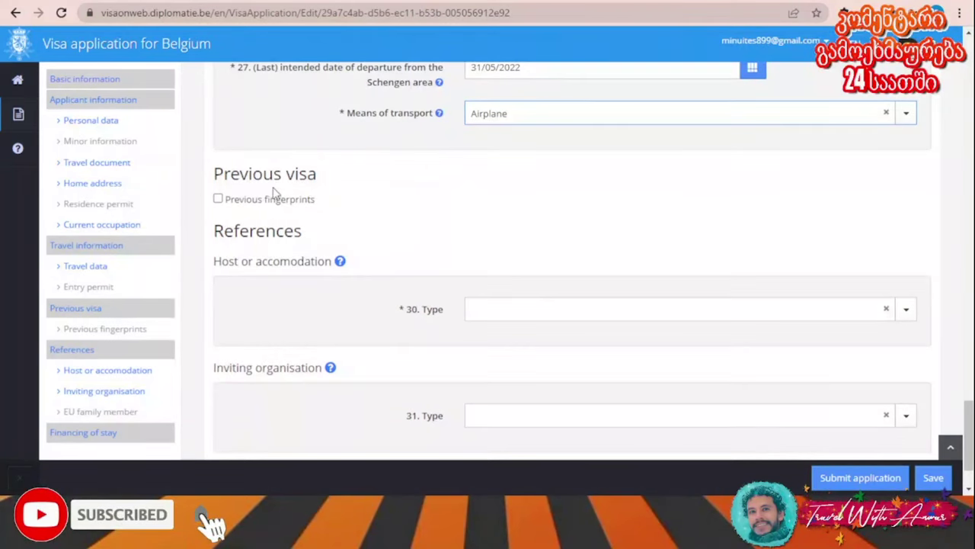
Set the host type to Hotel or temporary accommodation, named 'aa'
{"action": "scroll", "coordinate": [331, 217], "scroll_direction": "down", "scroll_amount": 1}
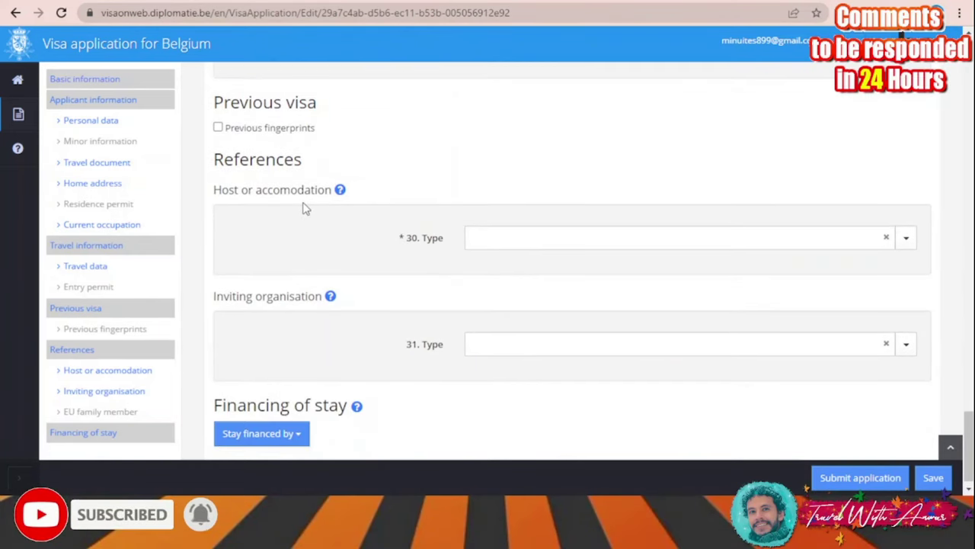
{"action": "scroll", "coordinate": [533, 242], "scroll_direction": "down", "scroll_amount": 1}
{"action": "left_click", "coordinate": [531, 225]}
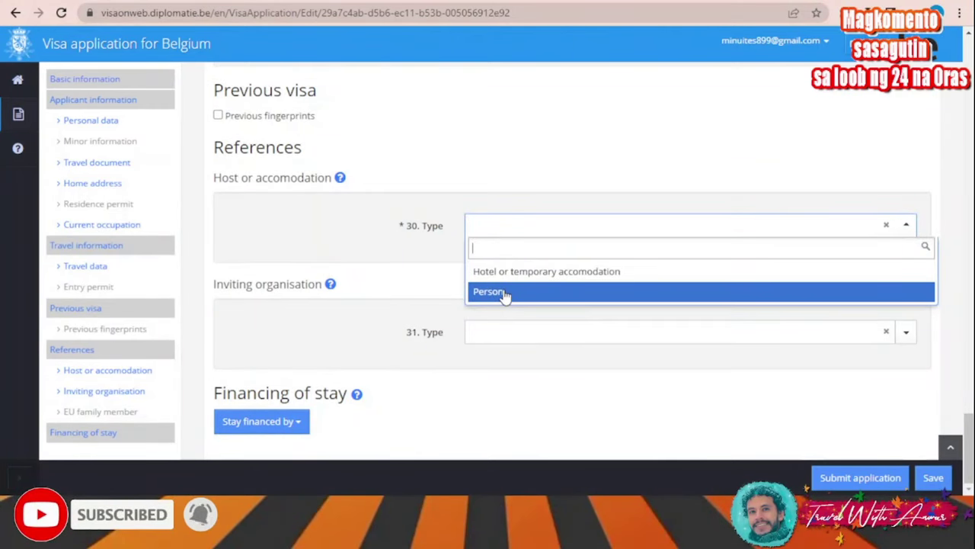
{"action": "left_click", "coordinate": [560, 274]}
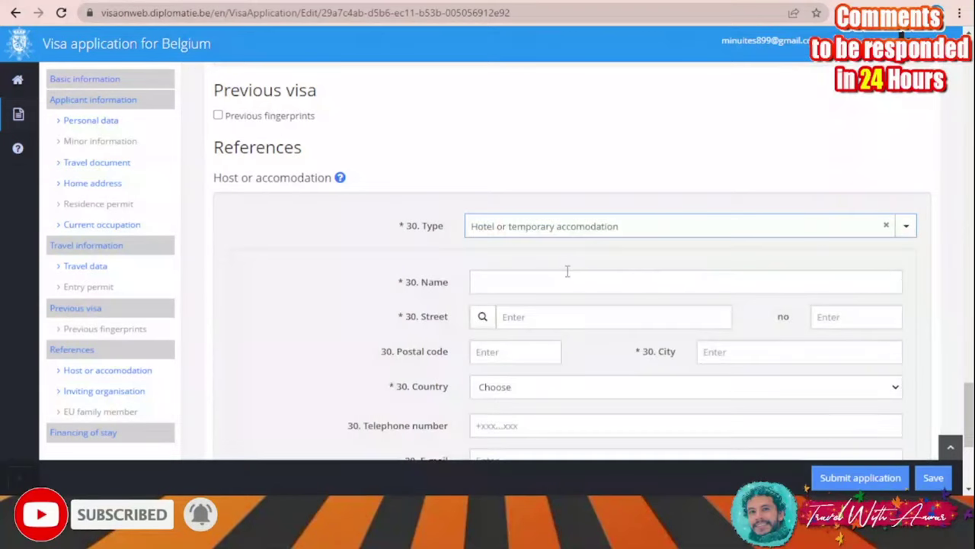
{"action": "scroll", "coordinate": [556, 251], "scroll_direction": "down", "scroll_amount": 1}
{"action": "left_click", "coordinate": [559, 221]}
{"action": "type", "text": "a"}
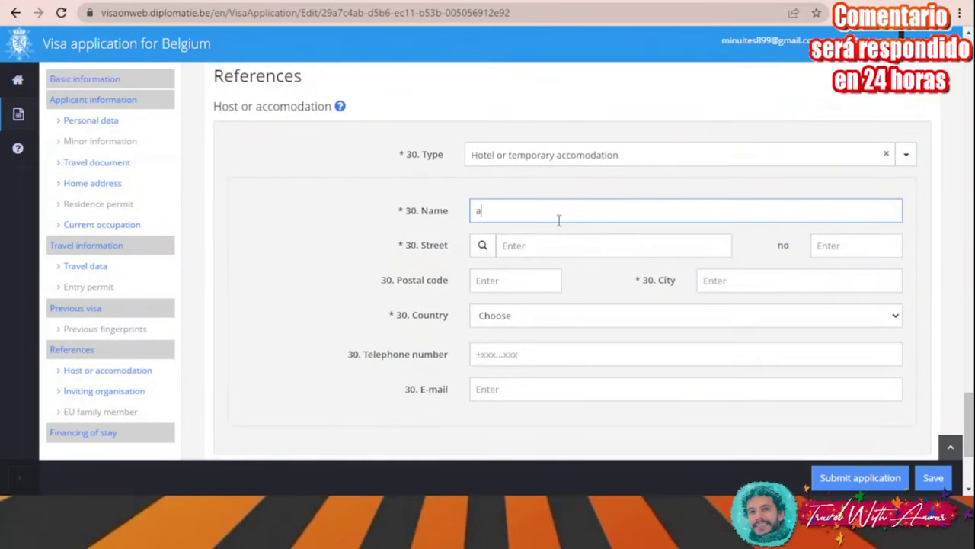
{"action": "type", "text": "a"}
Enter accommodation street 'aa' and country BELGIUM, leaving the inviting organisation type blank
{"action": "left_click", "coordinate": [548, 250]}
{"action": "type", "text": "aa"}
{"action": "scroll", "coordinate": [533, 268], "scroll_direction": "down", "scroll_amount": 1}
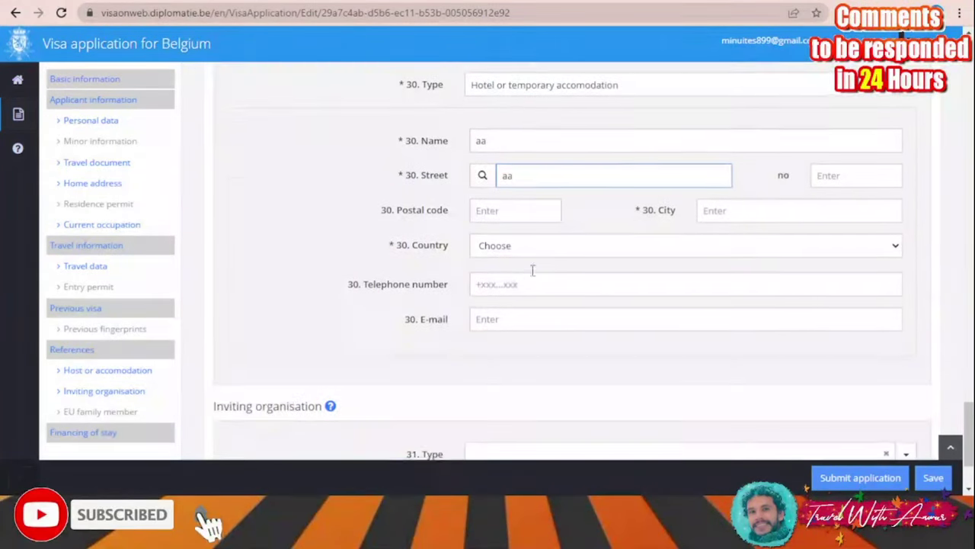
{"action": "left_click", "coordinate": [552, 253]}
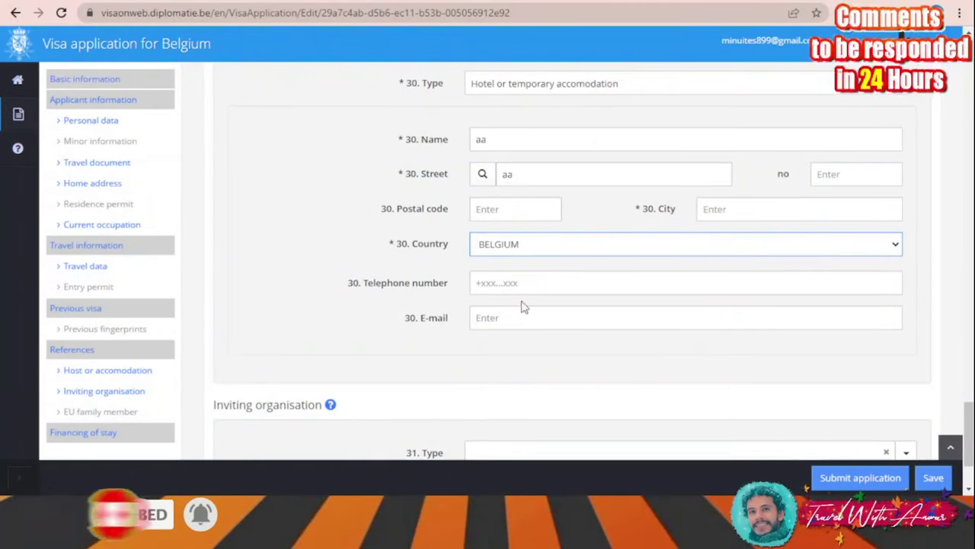
{"action": "scroll", "coordinate": [531, 318], "scroll_direction": "down", "scroll_amount": 2}
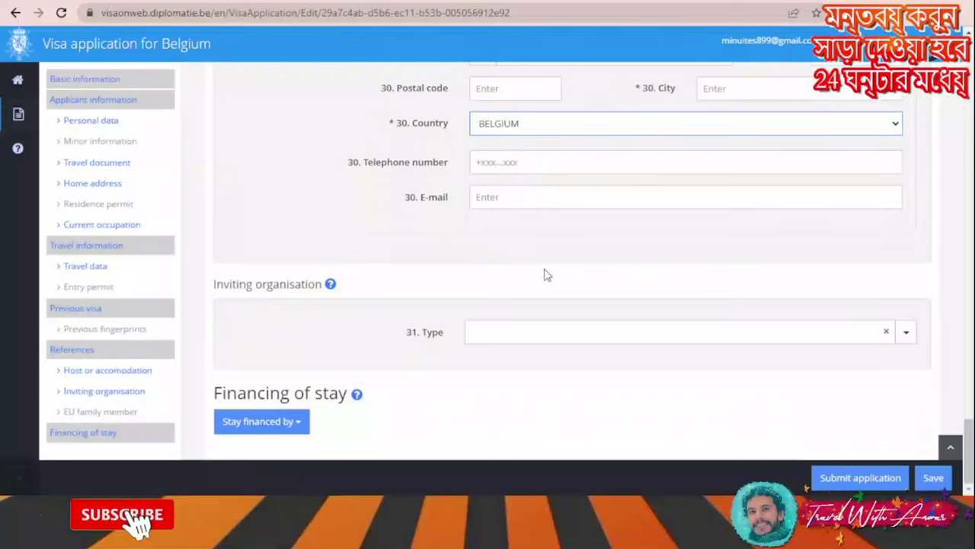
{"action": "left_click", "coordinate": [533, 333]}
{"action": "left_click", "coordinate": [499, 275]}
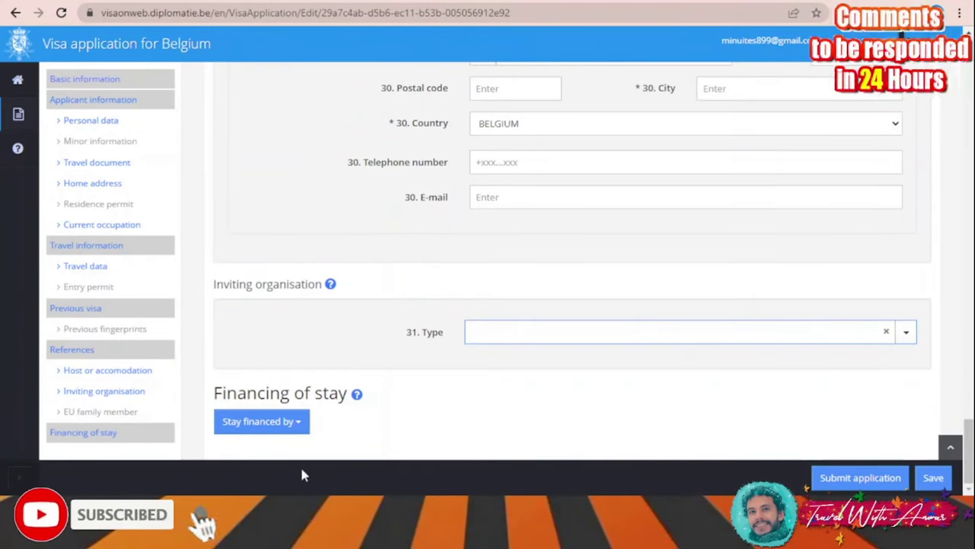
Choose Visa applicant as financing the stay, prefilling surname and first name AA
{"action": "left_click", "coordinate": [296, 426]}
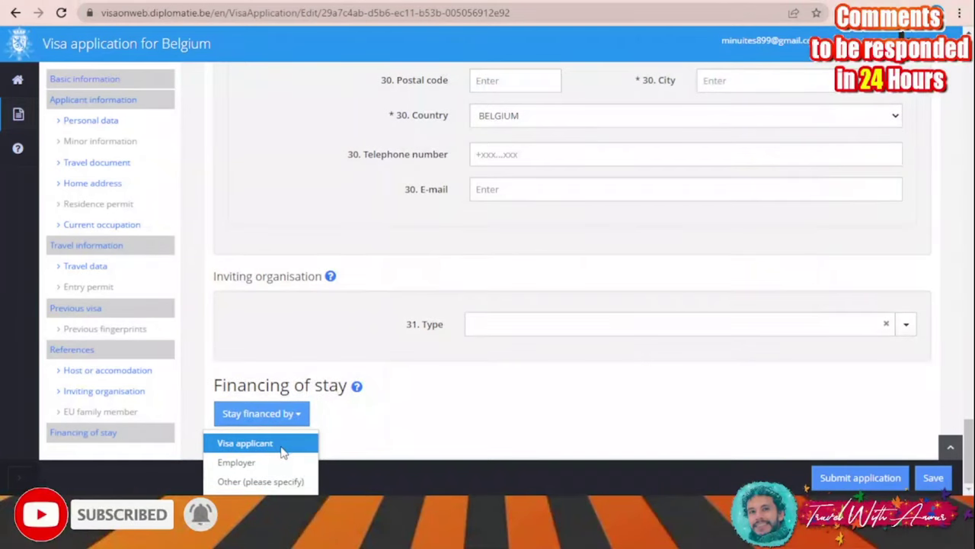
{"action": "left_click", "coordinate": [279, 448]}
{"action": "scroll", "coordinate": [406, 391], "scroll_direction": "down", "scroll_amount": 2}
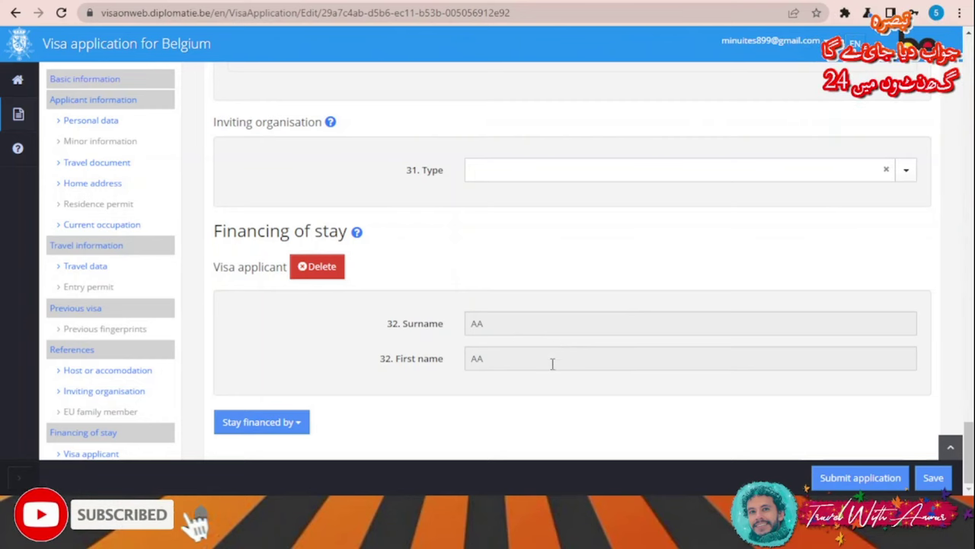
Submit, fill the missing 22. City and 30. City fields with 'aaa', and resubmit
{"action": "left_click", "coordinate": [862, 477]}
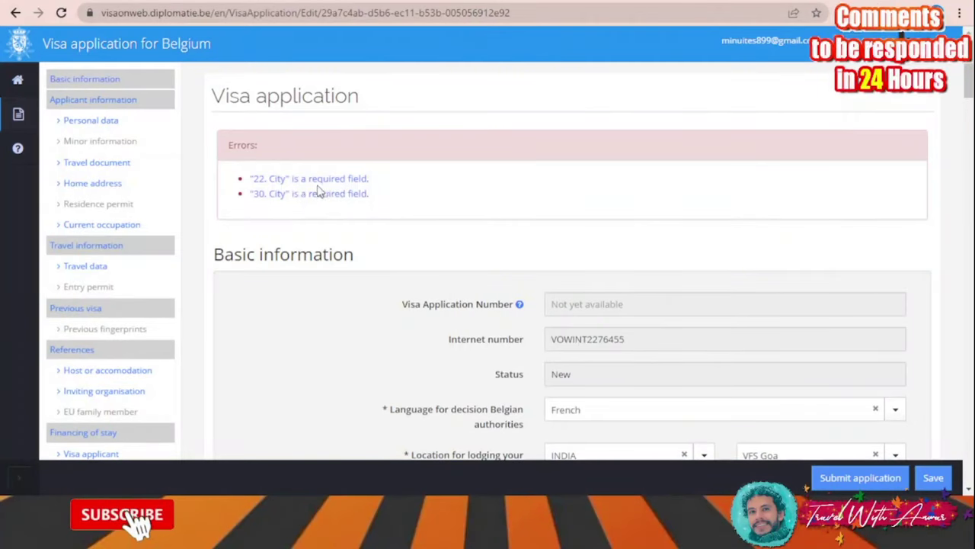
{"action": "left_click", "coordinate": [291, 181]}
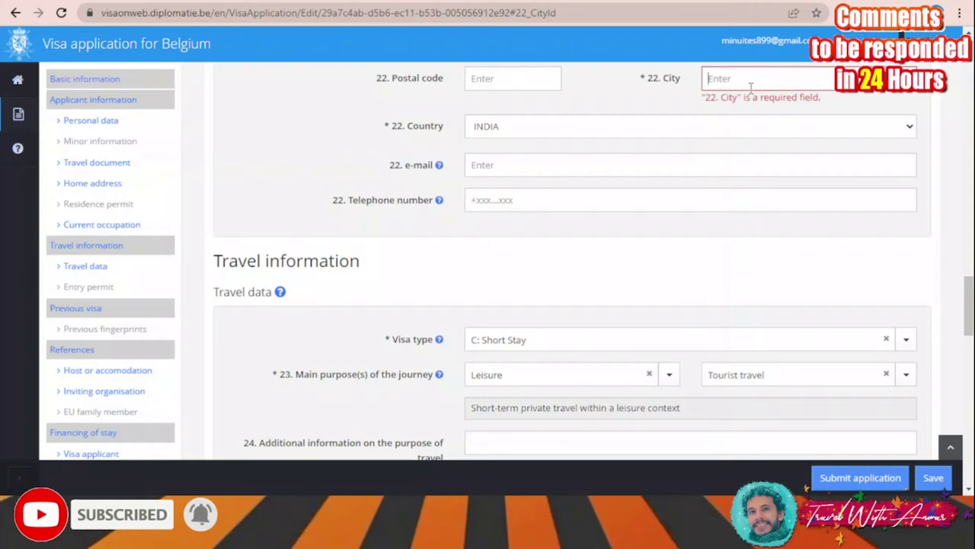
{"action": "scroll", "coordinate": [820, 160], "scroll_direction": "up", "scroll_amount": 20}
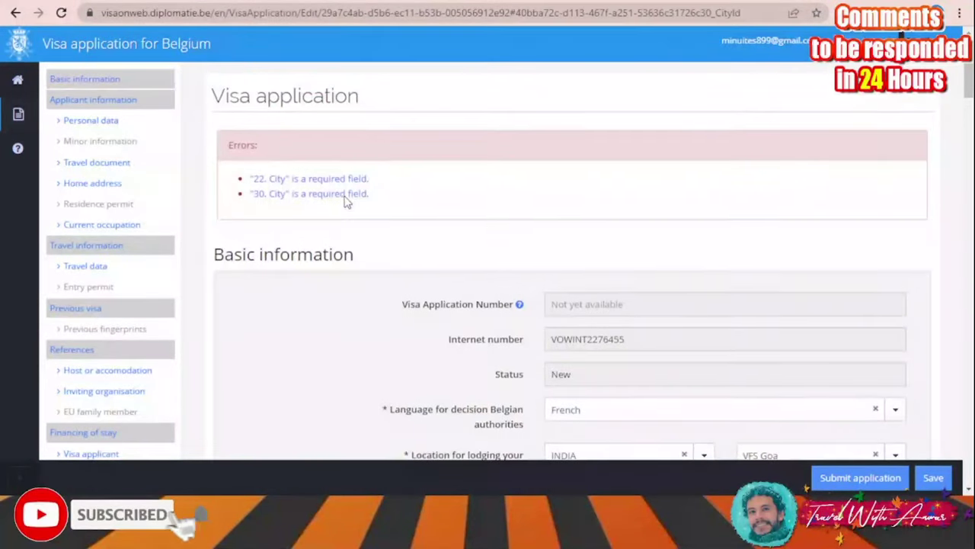
{"action": "left_click", "coordinate": [344, 194]}
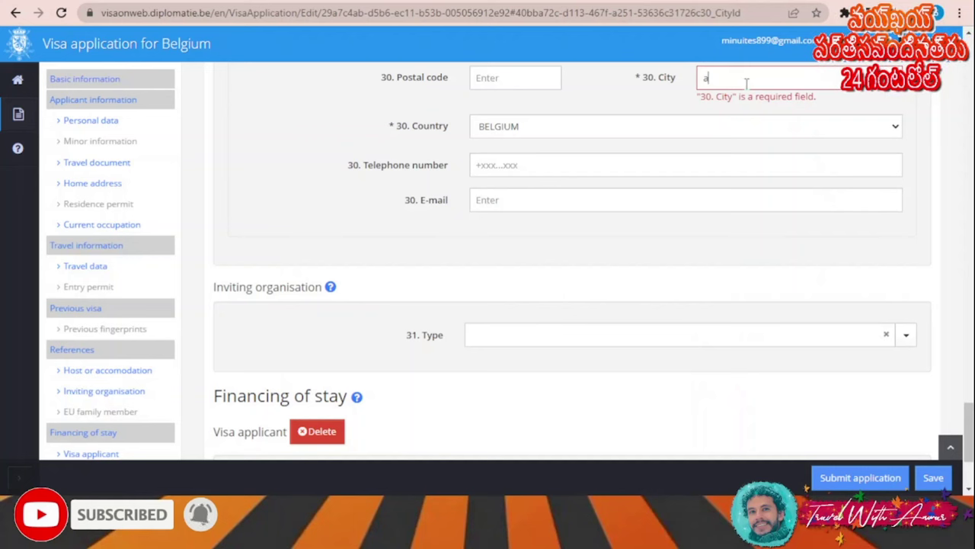
{"action": "scroll", "coordinate": [838, 427], "scroll_direction": "down", "scroll_amount": 2}
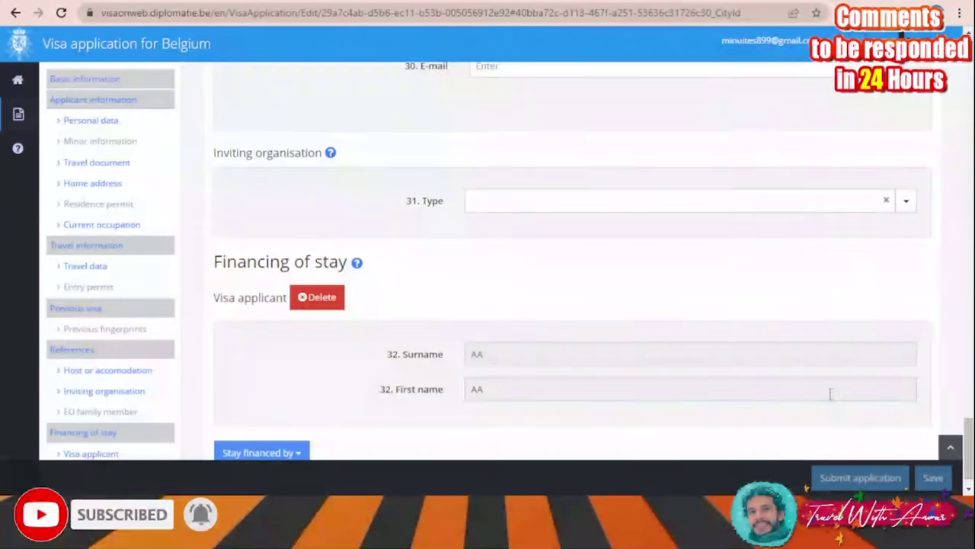
{"action": "left_click", "coordinate": [851, 472]}
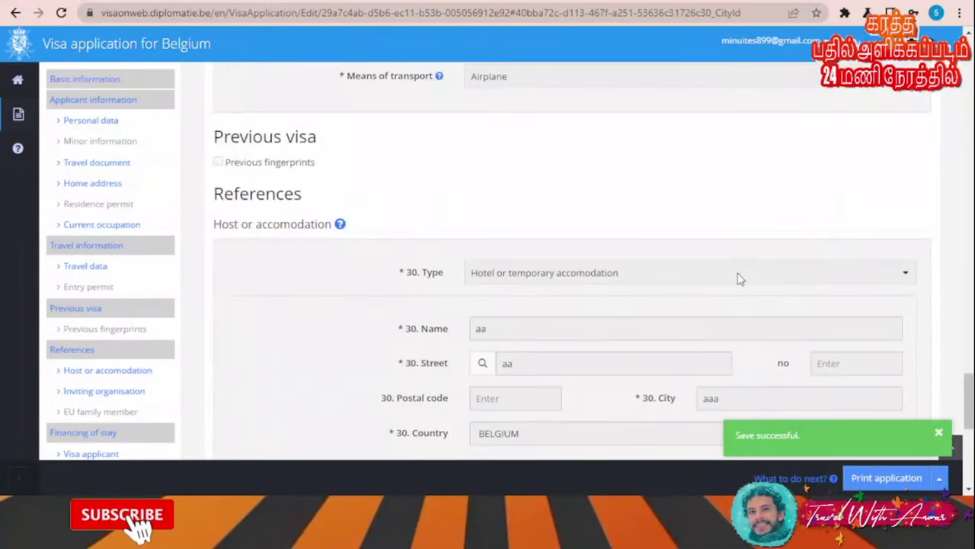
Open the printable Schengen application PDF and scroll through to the page-5 signature box
{"action": "left_click", "coordinate": [887, 478]}
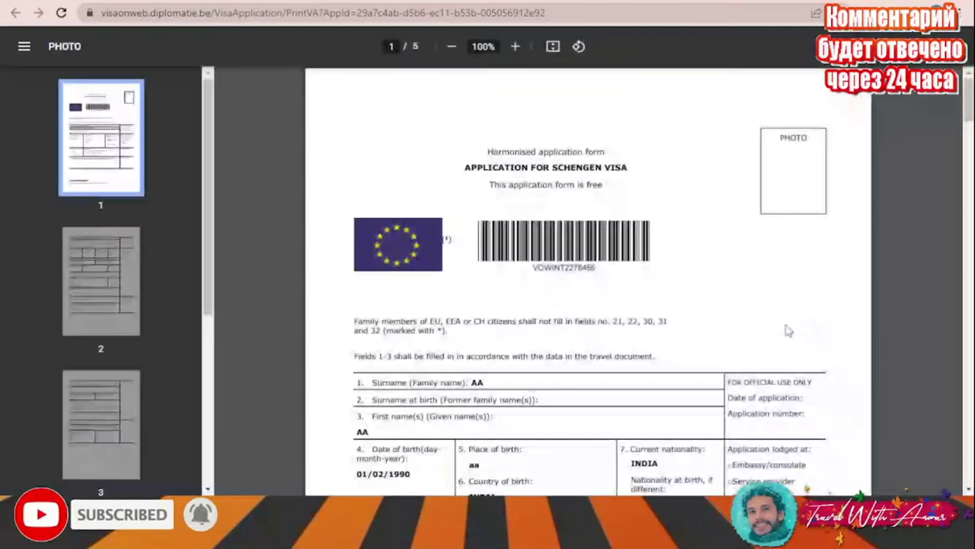
{"action": "scroll", "coordinate": [714, 244], "scroll_direction": "down", "scroll_amount": 6}
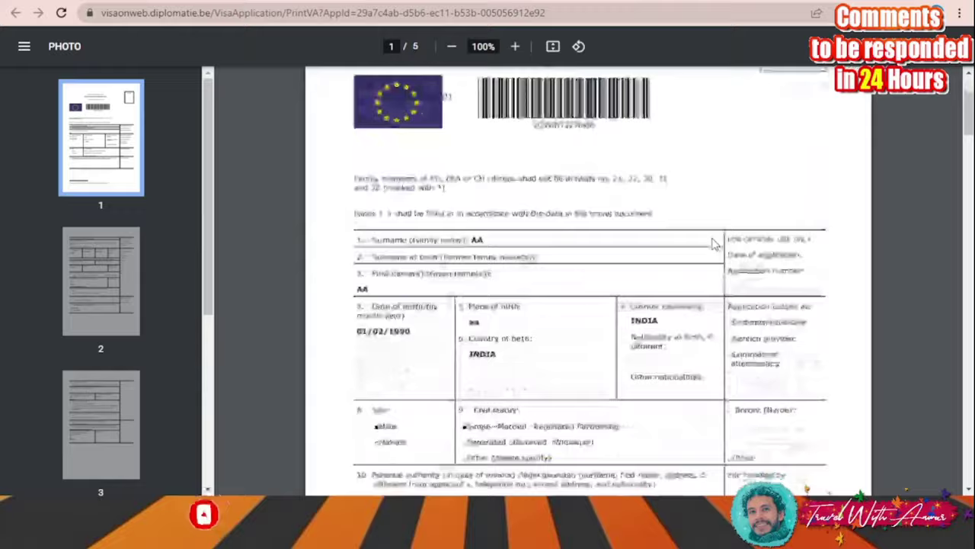
{"action": "scroll", "coordinate": [715, 244], "scroll_direction": "up", "scroll_amount": 6}
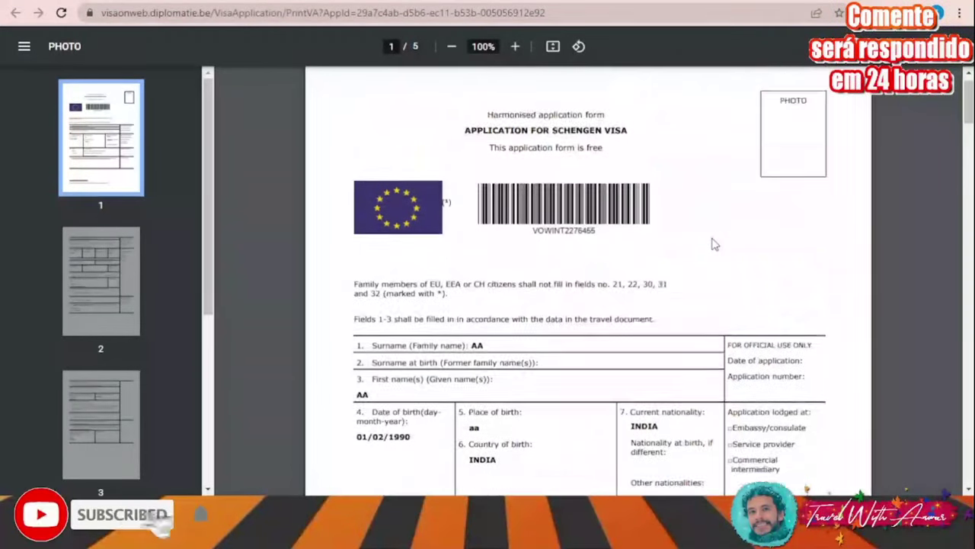
{"action": "scroll", "coordinate": [715, 244], "scroll_direction": "down", "scroll_amount": 10}
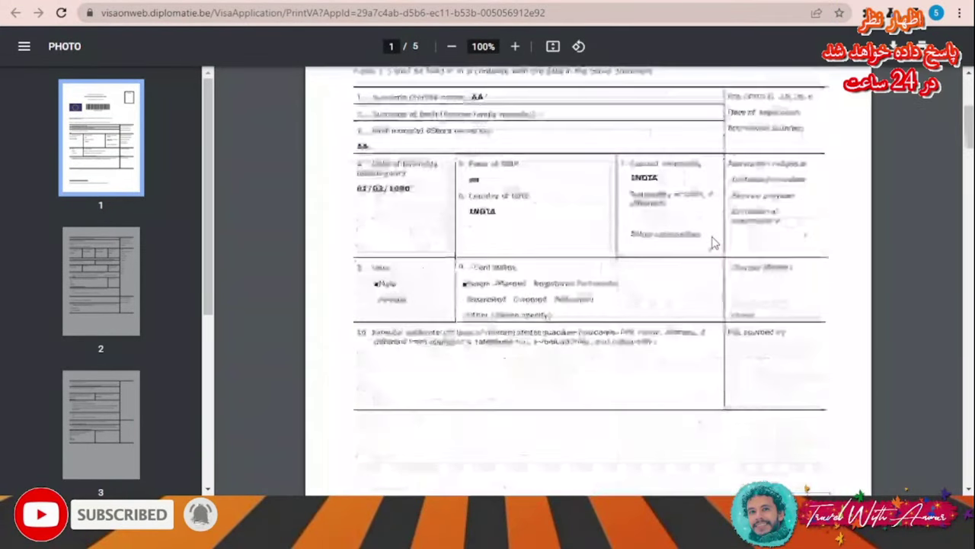
{"action": "scroll", "coordinate": [714, 244], "scroll_direction": "down", "scroll_amount": 8}
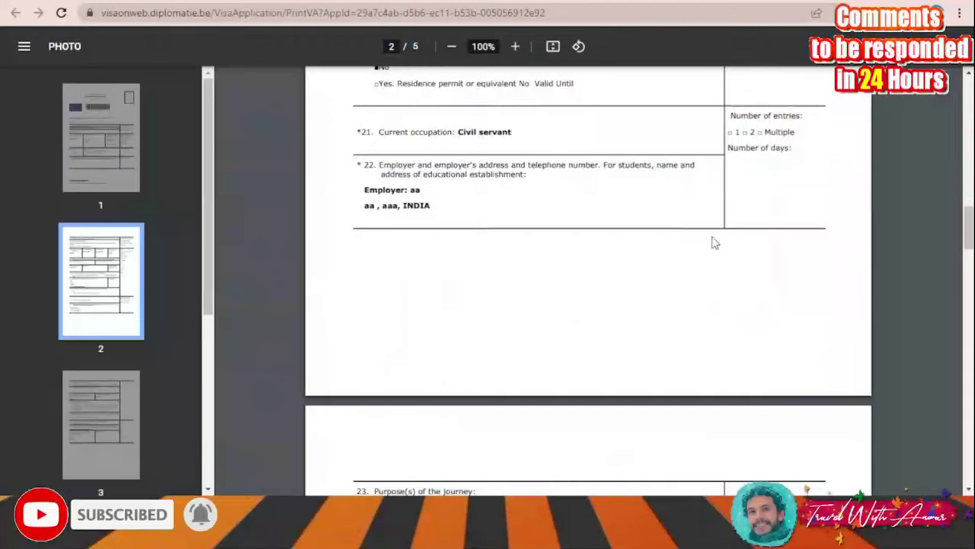
{"action": "scroll", "coordinate": [715, 244], "scroll_direction": "down", "scroll_amount": 4}
{"action": "scroll", "coordinate": [715, 244], "scroll_direction": "down", "scroll_amount": 6}
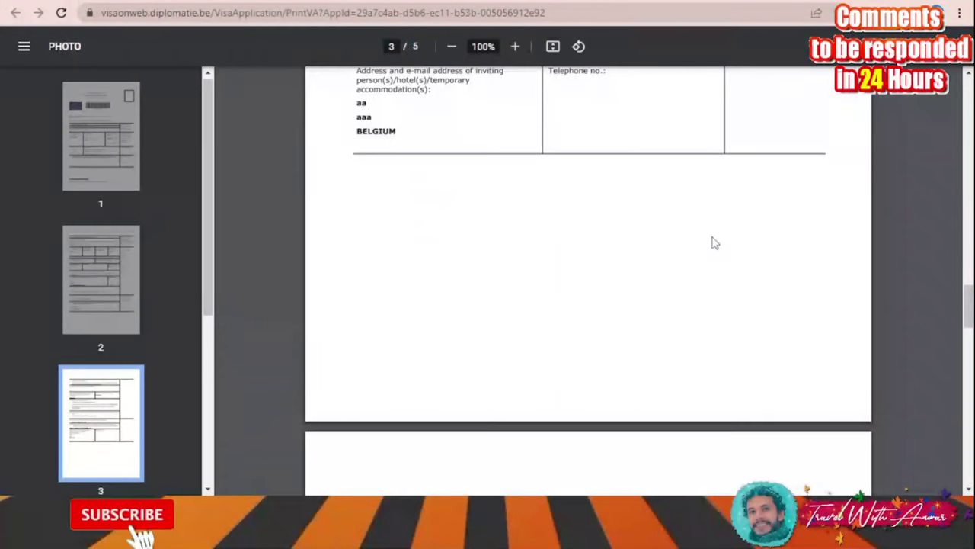
{"action": "scroll", "coordinate": [715, 244], "scroll_direction": "down", "scroll_amount": 7}
{"action": "scroll", "coordinate": [715, 244], "scroll_direction": "down", "scroll_amount": 2}
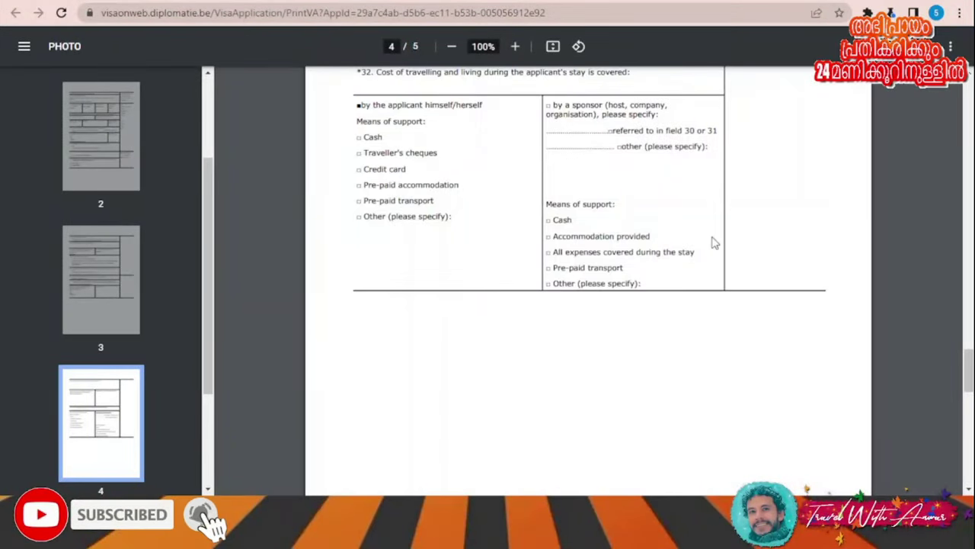
{"action": "scroll", "coordinate": [715, 244], "scroll_direction": "down", "scroll_amount": 14}
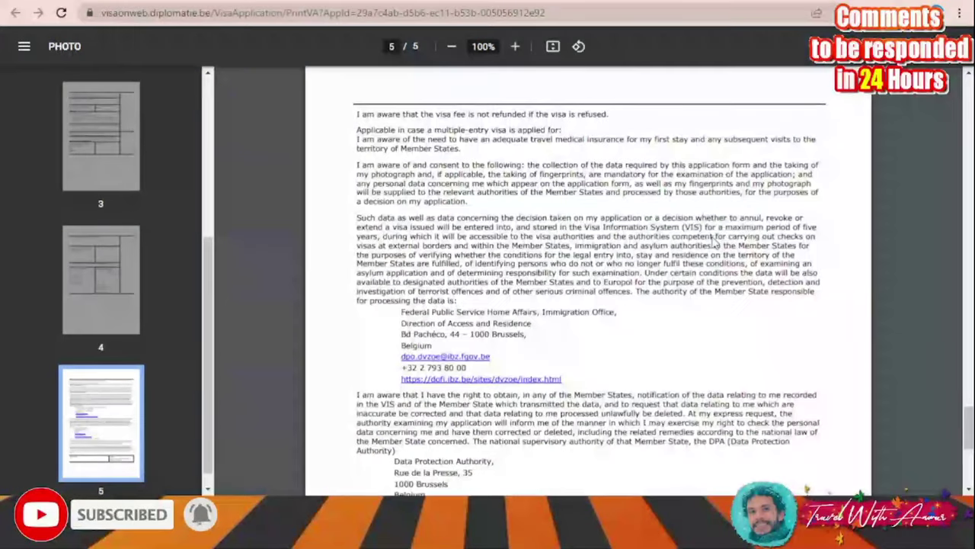
{"action": "scroll", "coordinate": [715, 244], "scroll_direction": "down", "scroll_amount": 2}
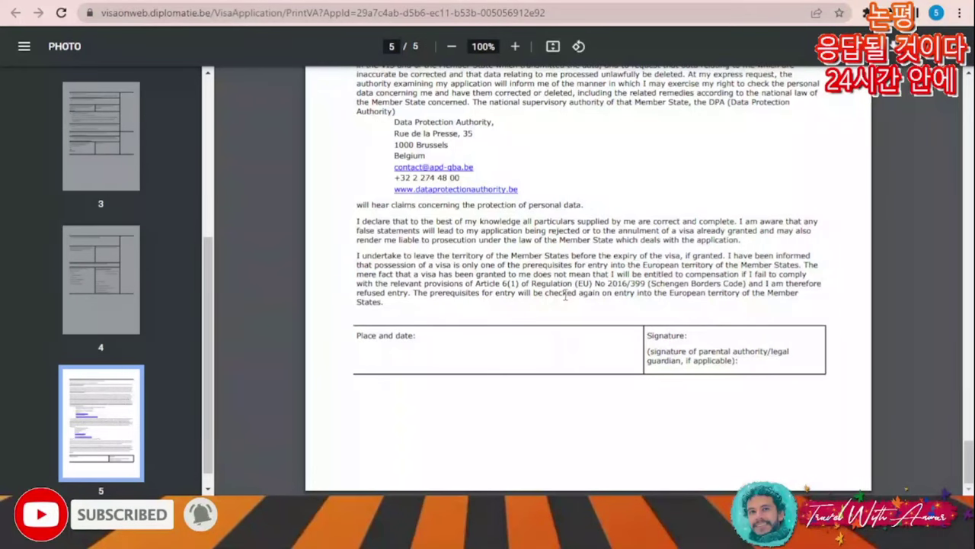
{"action": "scroll", "coordinate": [564, 297], "scroll_direction": "up", "scroll_amount": 20}
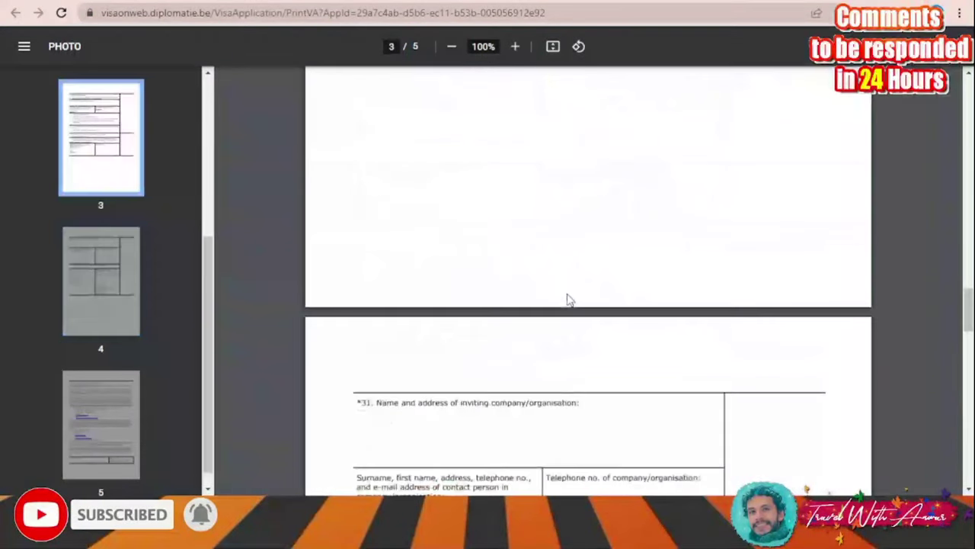
{"action": "scroll", "coordinate": [567, 299], "scroll_direction": "up", "scroll_amount": 3}
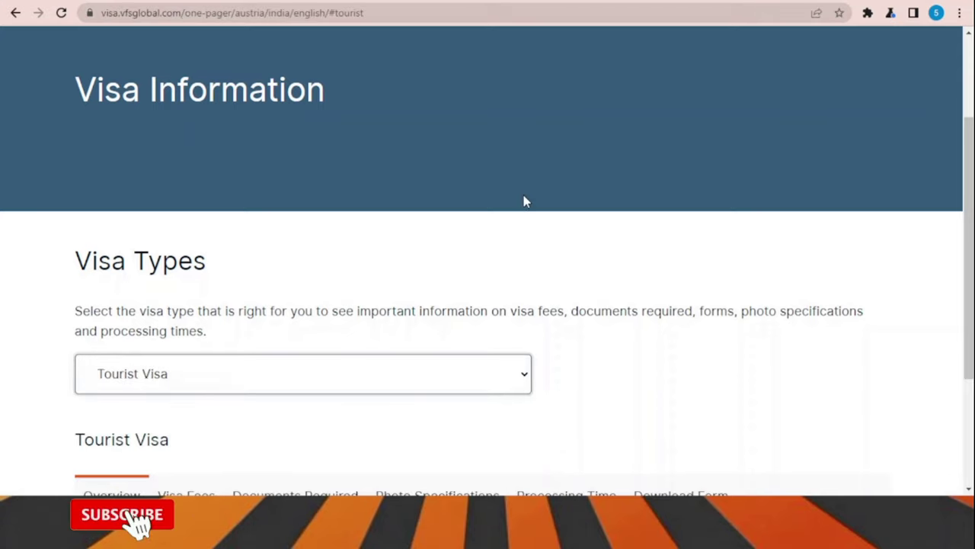
Show the Tourist Visa forms: Schengen Visa Application, Letter of Gurantee, Disclaimer and Consent Form
{"action": "scroll", "coordinate": [592, 200], "scroll_direction": "down", "scroll_amount": 3}
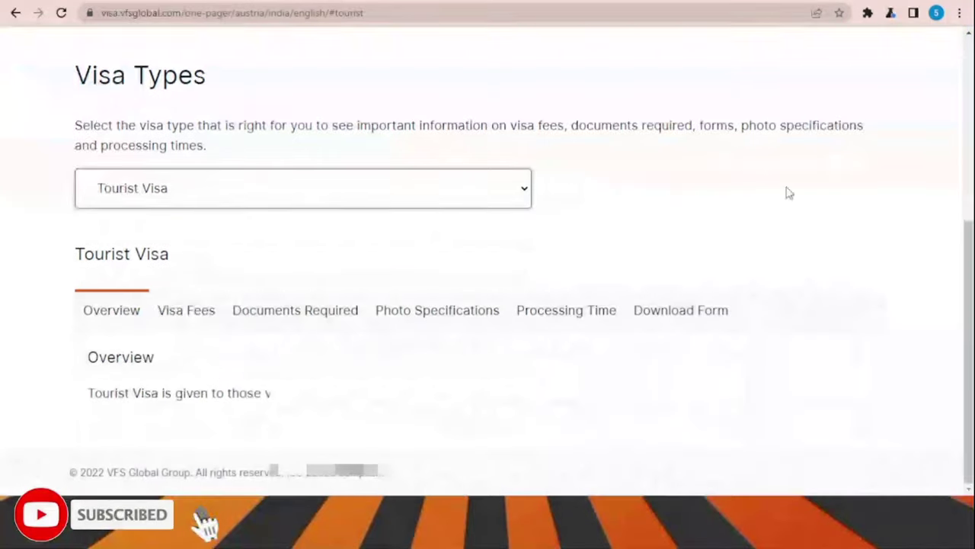
{"action": "left_click", "coordinate": [697, 318]}
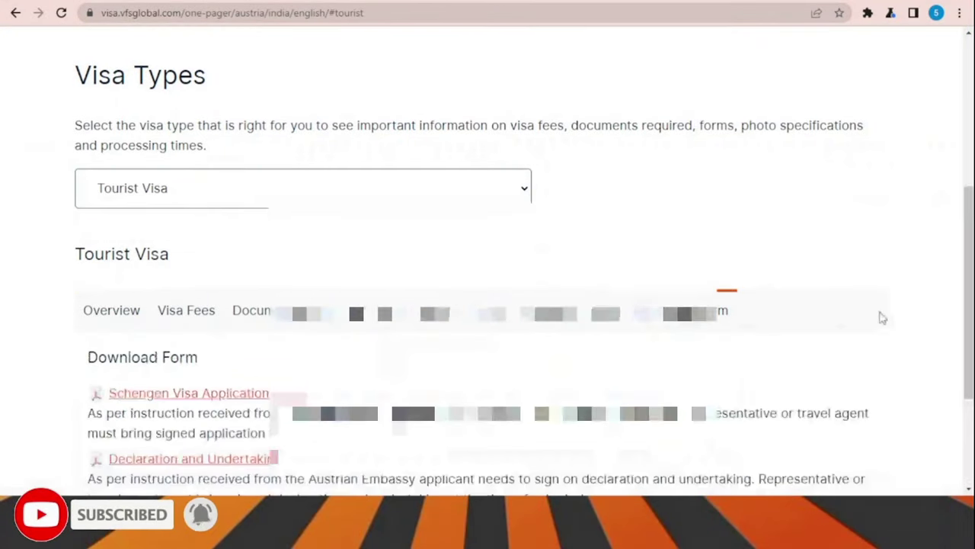
{"action": "scroll", "coordinate": [822, 279], "scroll_direction": "down", "scroll_amount": 1}
{"action": "scroll", "coordinate": [823, 279], "scroll_direction": "down", "scroll_amount": 2}
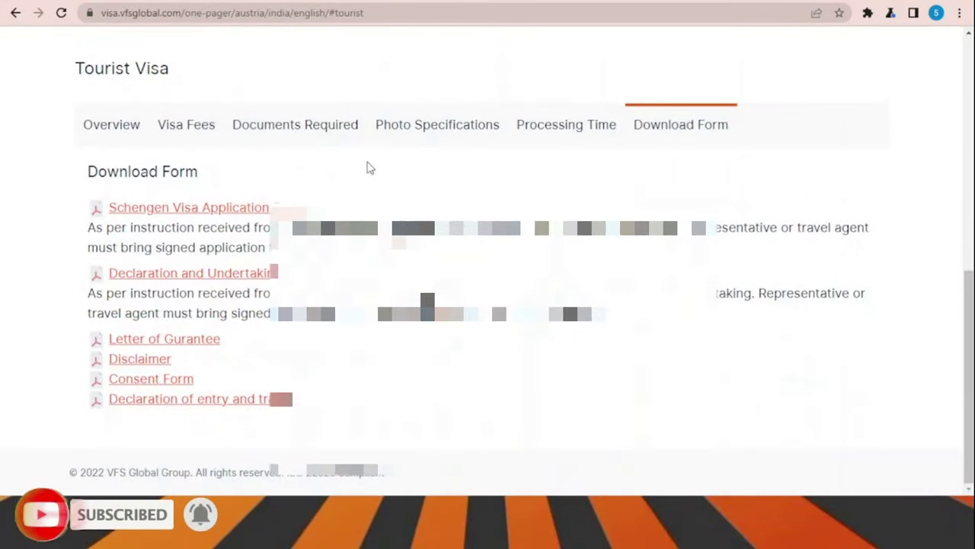
{"action": "scroll", "coordinate": [487, 275], "scroll_direction": "up", "scroll_amount": 2}
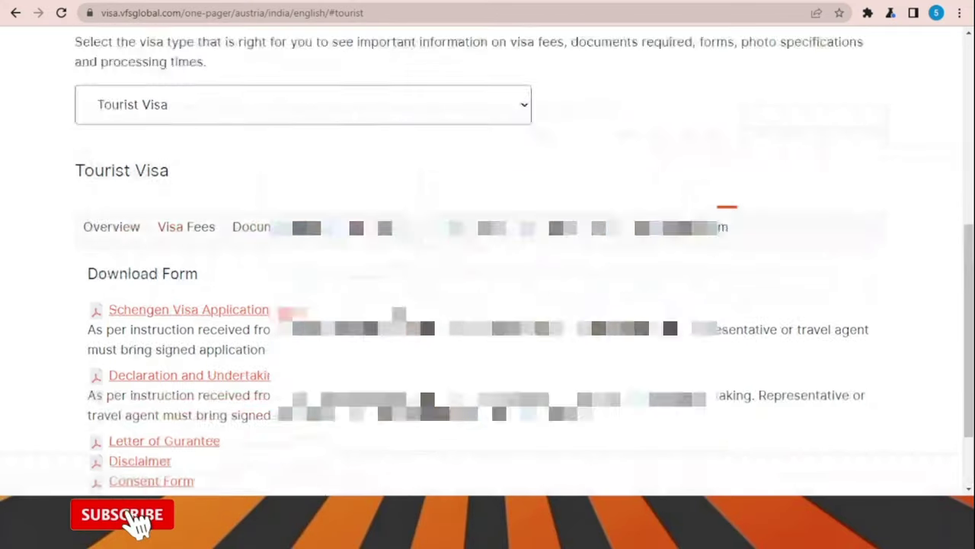
{"action": "scroll", "coordinate": [488, 274], "scroll_direction": "down", "scroll_amount": 2}
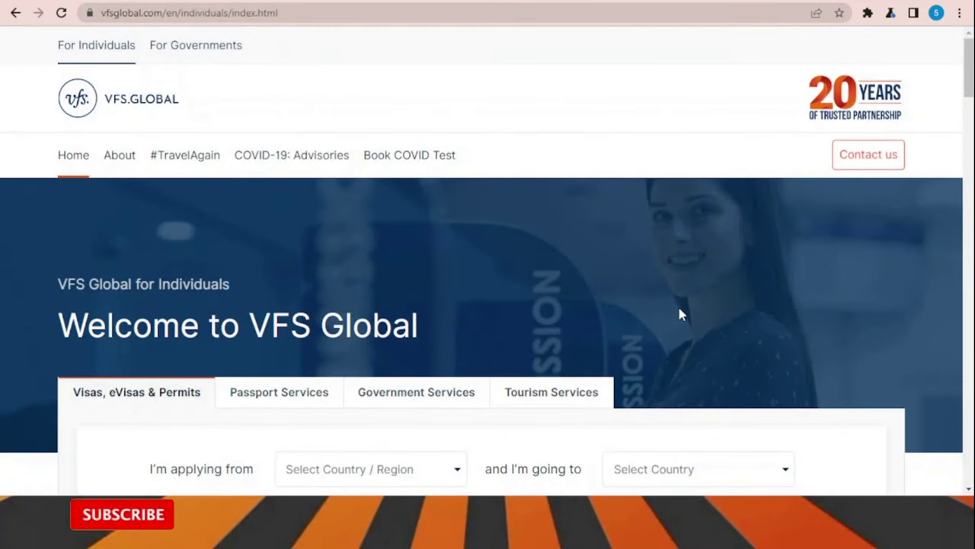
{"action": "scroll", "coordinate": [858, 289], "scroll_direction": "down", "scroll_amount": 1}
{"action": "scroll", "coordinate": [859, 293], "scroll_direction": "down", "scroll_amount": 1}
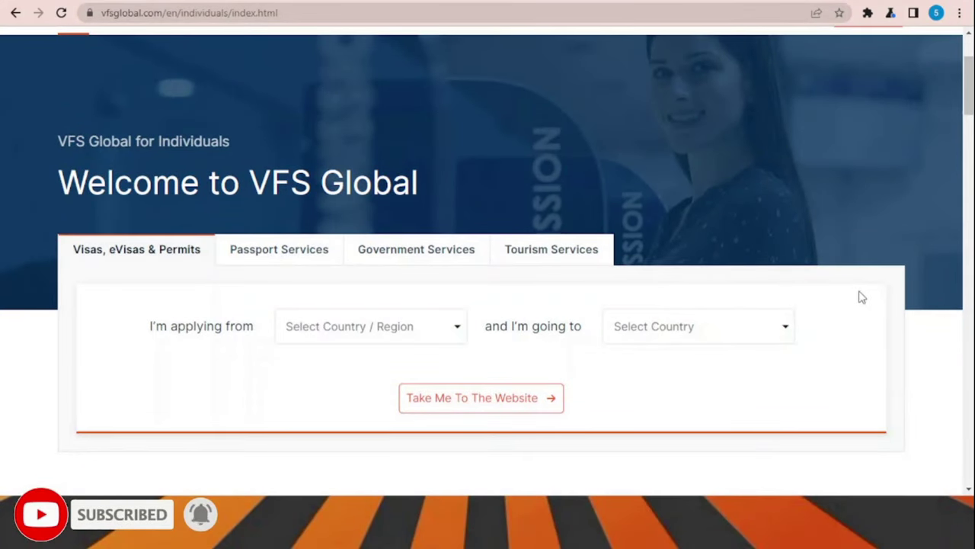
{"action": "scroll", "coordinate": [860, 296], "scroll_direction": "down", "scroll_amount": 1}
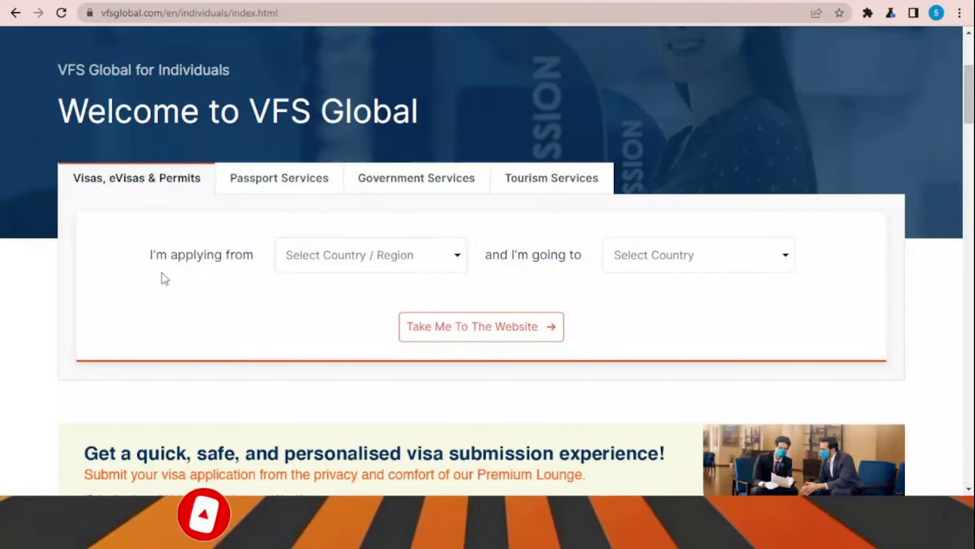
{"action": "left_click", "coordinate": [419, 254]}
{"action": "scroll", "coordinate": [397, 299], "scroll_direction": "down", "scroll_amount": 3}
{"action": "scroll", "coordinate": [397, 299], "scroll_direction": "down", "scroll_amount": 10}
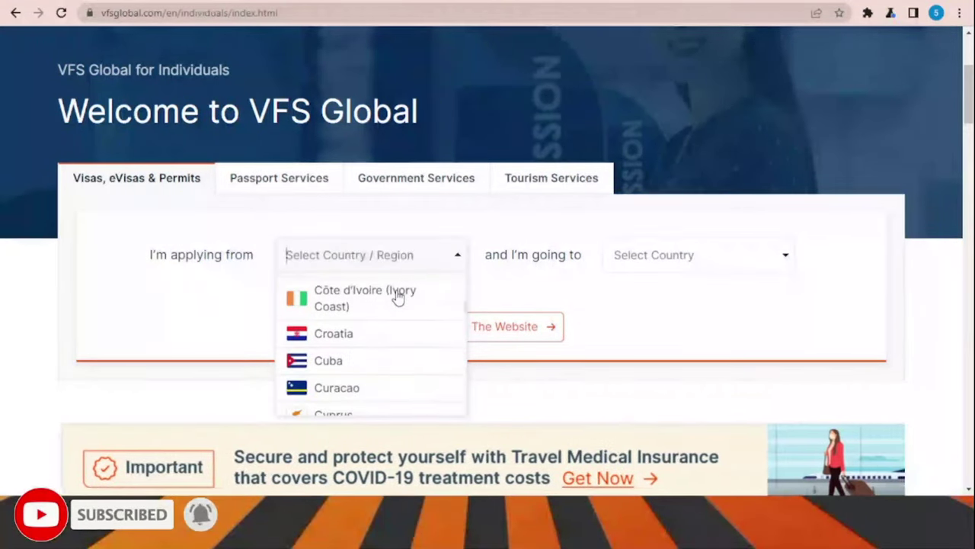
{"action": "scroll", "coordinate": [396, 298], "scroll_direction": "down", "scroll_amount": 10}
{"action": "scroll", "coordinate": [416, 296], "scroll_direction": "up", "scroll_amount": 5}
{"action": "scroll", "coordinate": [417, 295], "scroll_direction": "up", "scroll_amount": 11}
{"action": "left_click", "coordinate": [724, 311]}
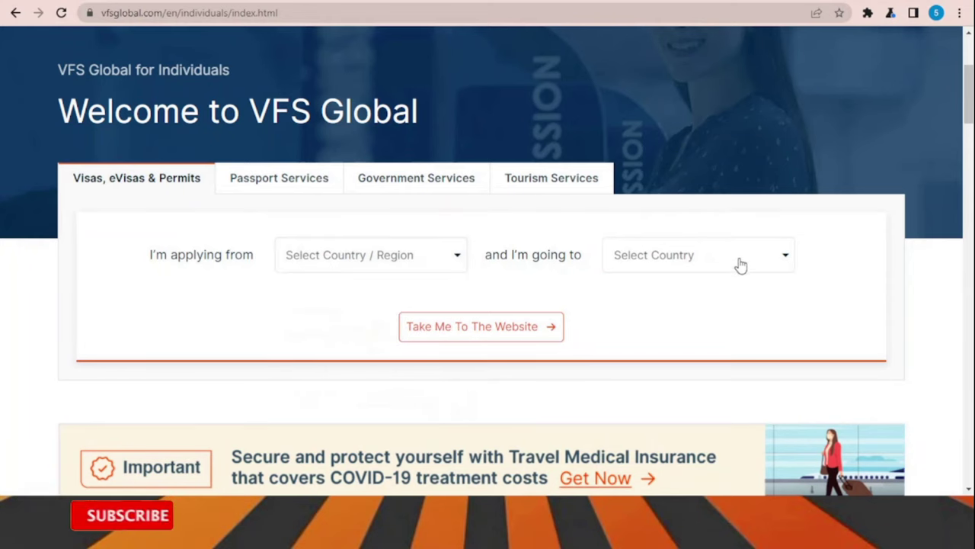
{"action": "left_click", "coordinate": [739, 257]}
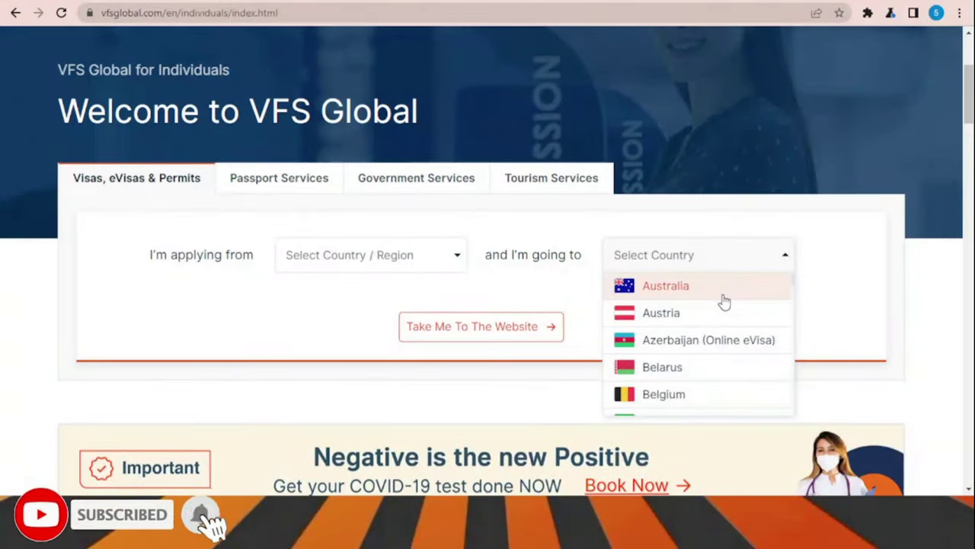
{"action": "scroll", "coordinate": [724, 303], "scroll_direction": "down", "scroll_amount": 3}
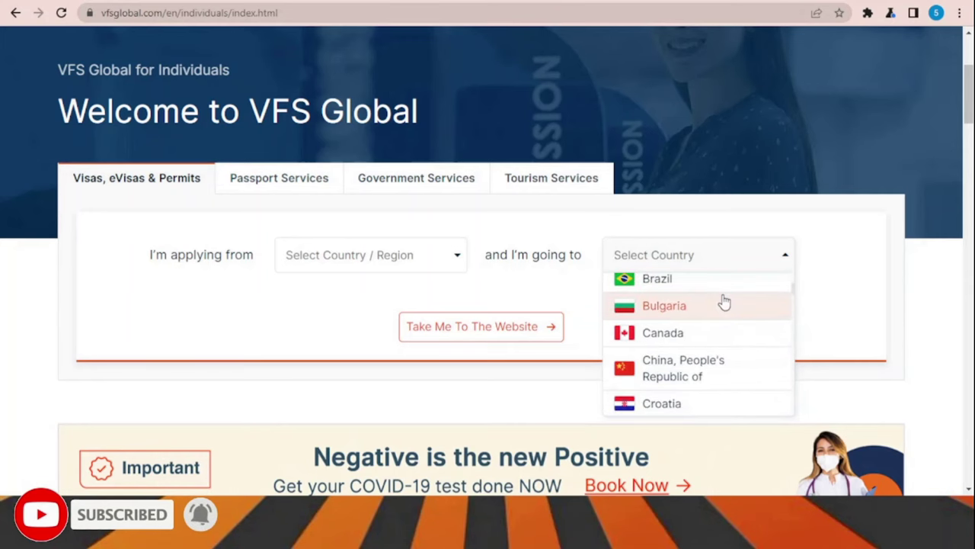
{"action": "scroll", "coordinate": [725, 303], "scroll_direction": "down", "scroll_amount": 6}
{"action": "scroll", "coordinate": [724, 302], "scroll_direction": "up", "scroll_amount": 10}
{"action": "scroll", "coordinate": [725, 302], "scroll_direction": "down", "scroll_amount": 2}
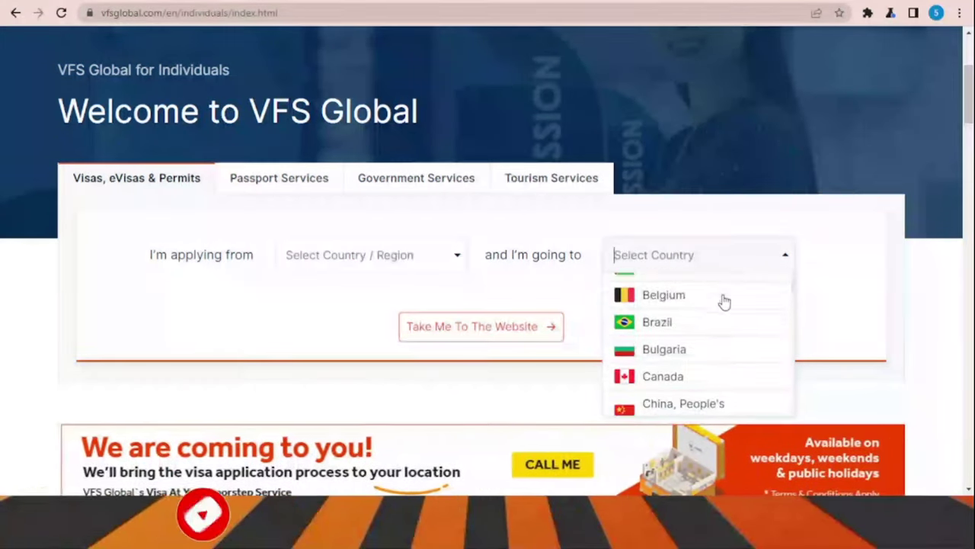
{"action": "scroll", "coordinate": [725, 302], "scroll_direction": "down", "scroll_amount": 1}
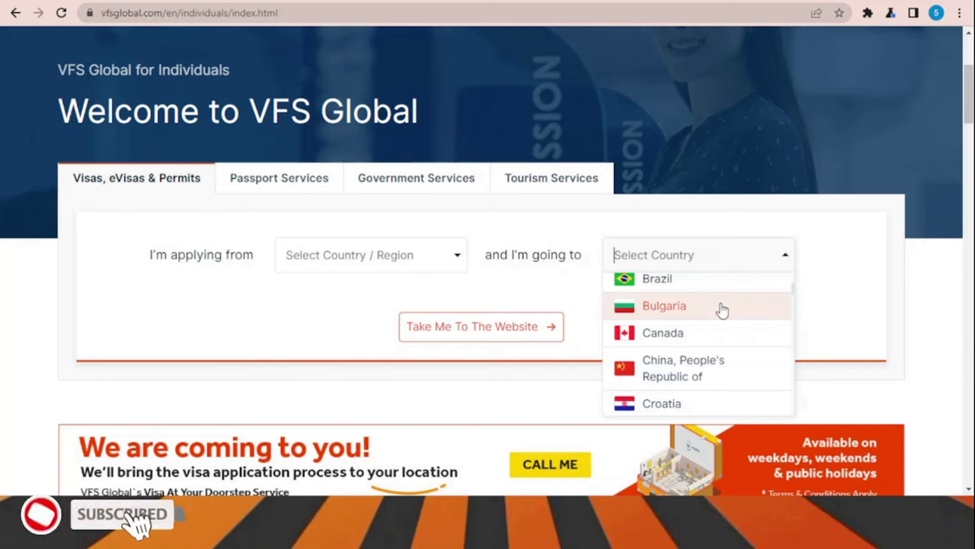
{"action": "scroll", "coordinate": [722, 309], "scroll_direction": "down", "scroll_amount": 5}
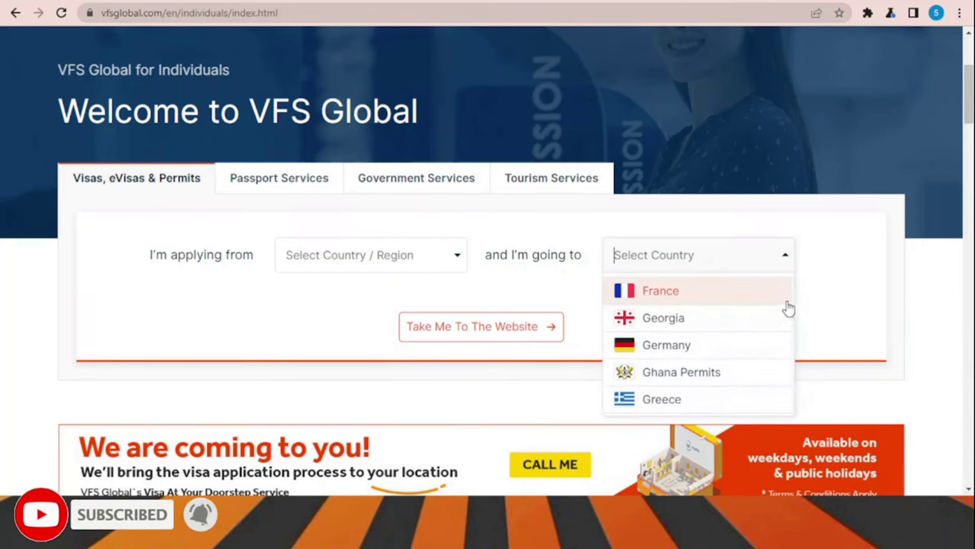
{"action": "left_click", "coordinate": [889, 312]}
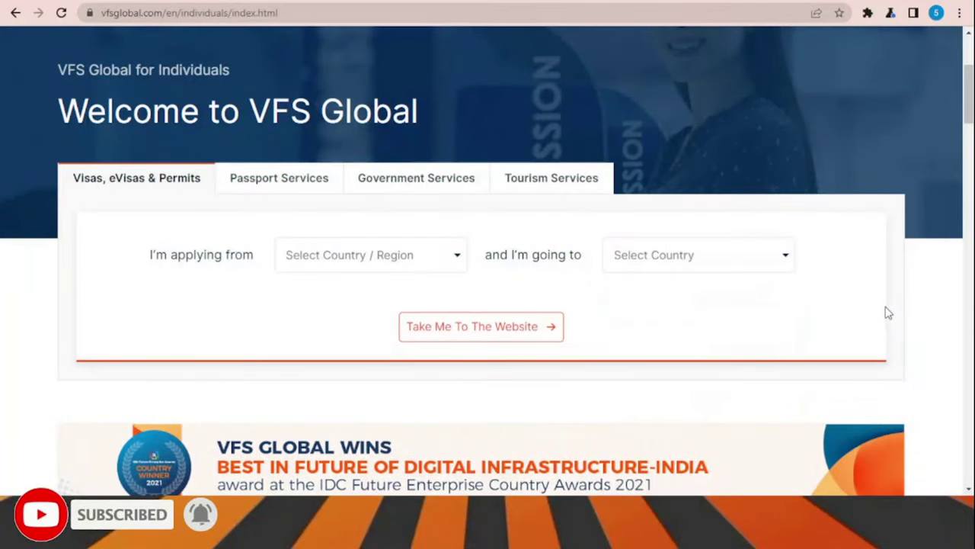
Go through Take Me To The Website and both Book now links to the VFS appointment sign-in page
{"action": "left_click", "coordinate": [466, 329]}
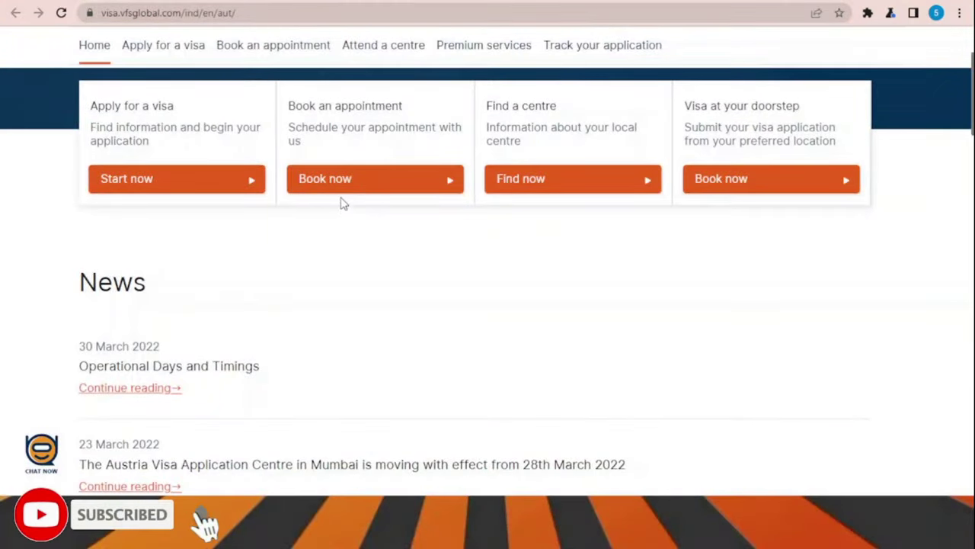
{"action": "left_click", "coordinate": [345, 186]}
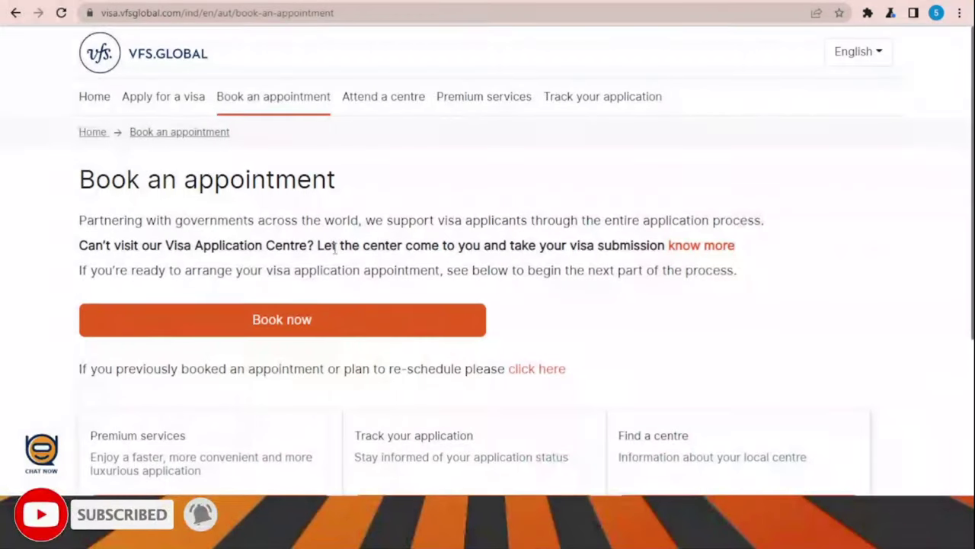
{"action": "left_click", "coordinate": [322, 320]}
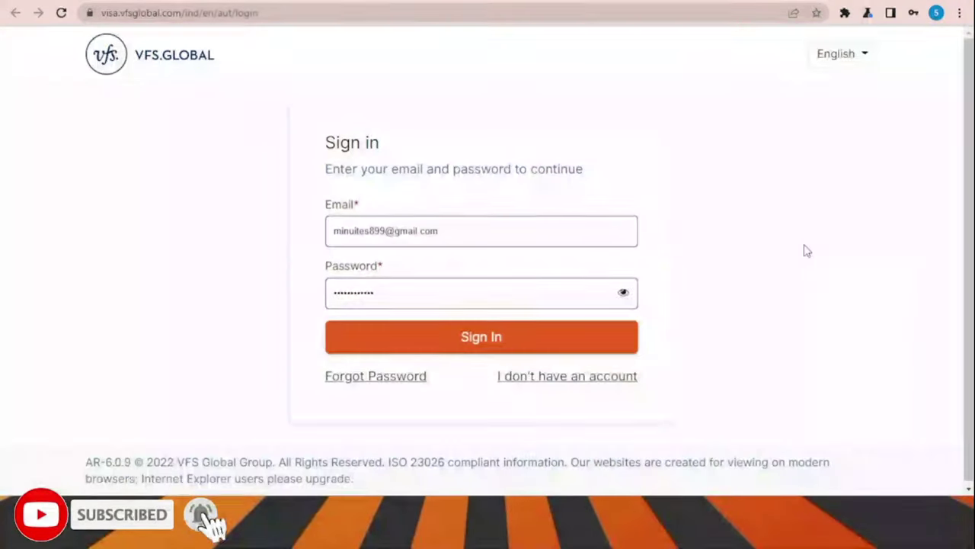
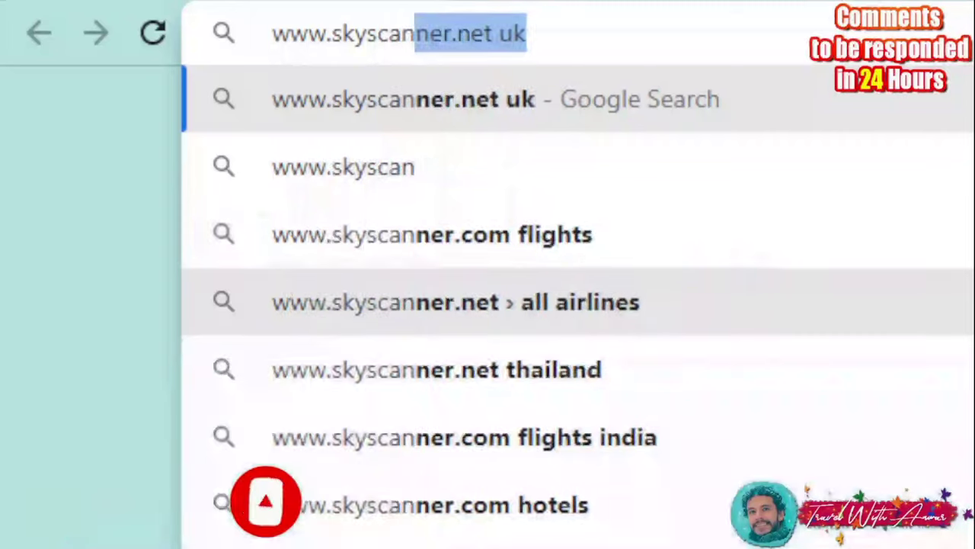
Load skyscanner.net, prefilled with an Istanbul–Tbilisi return trip for 27/03–31/03/2022
{"action": "type", "text": "t"}
{"action": "key", "text": "Return"}
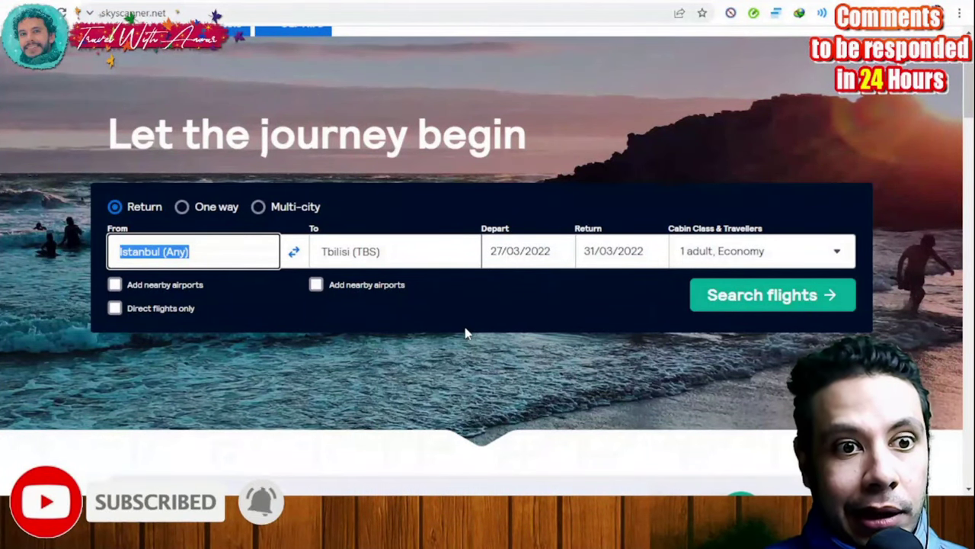
{"action": "scroll", "coordinate": [174, 176], "scroll_direction": "up", "scroll_amount": 1}
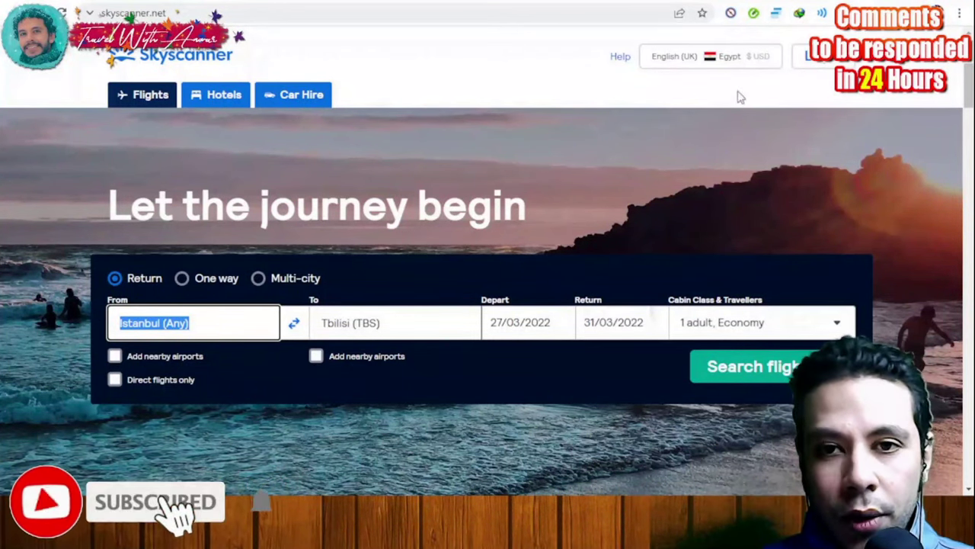
{"action": "left_click", "coordinate": [750, 64]}
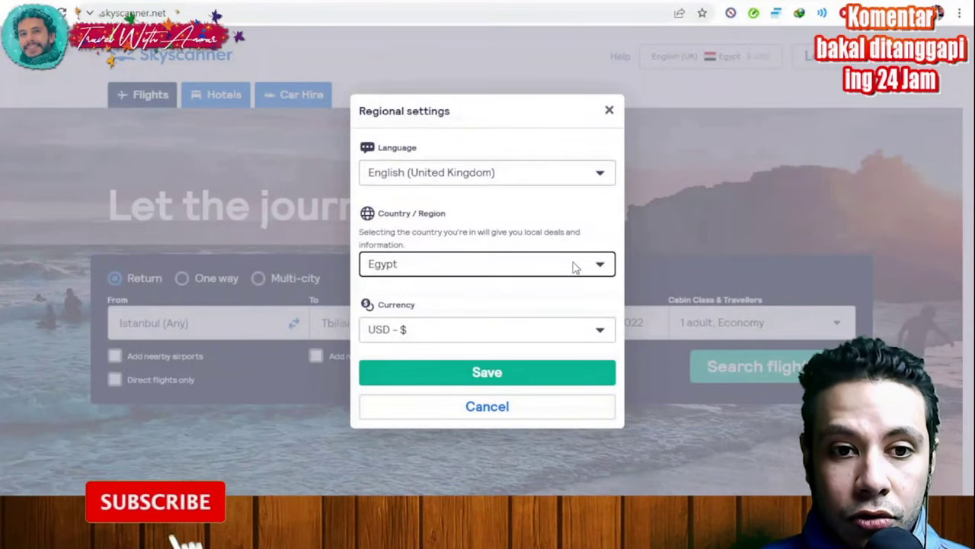
{"action": "left_click", "coordinate": [695, 244]}
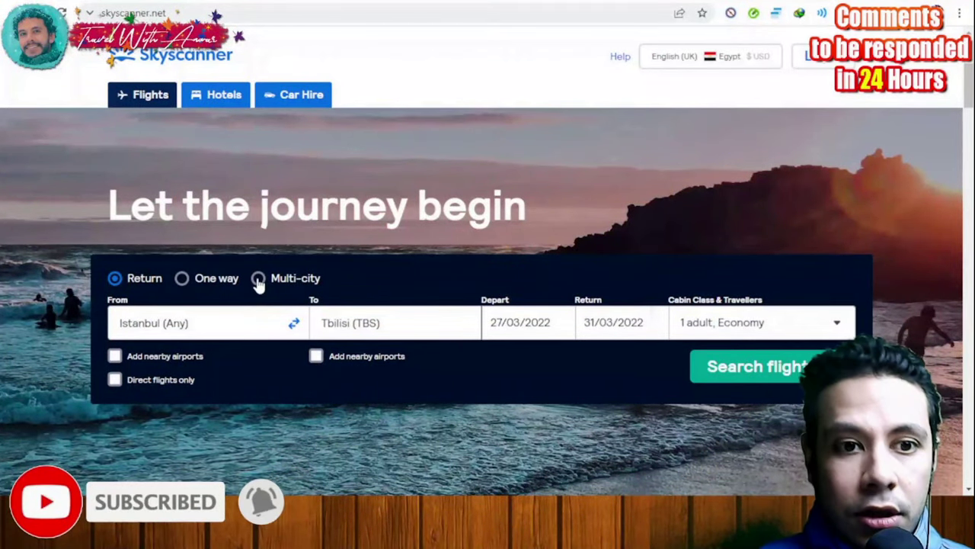
{"action": "left_click", "coordinate": [258, 278]}
{"action": "scroll", "coordinate": [870, 304], "scroll_direction": "down", "scroll_amount": 2}
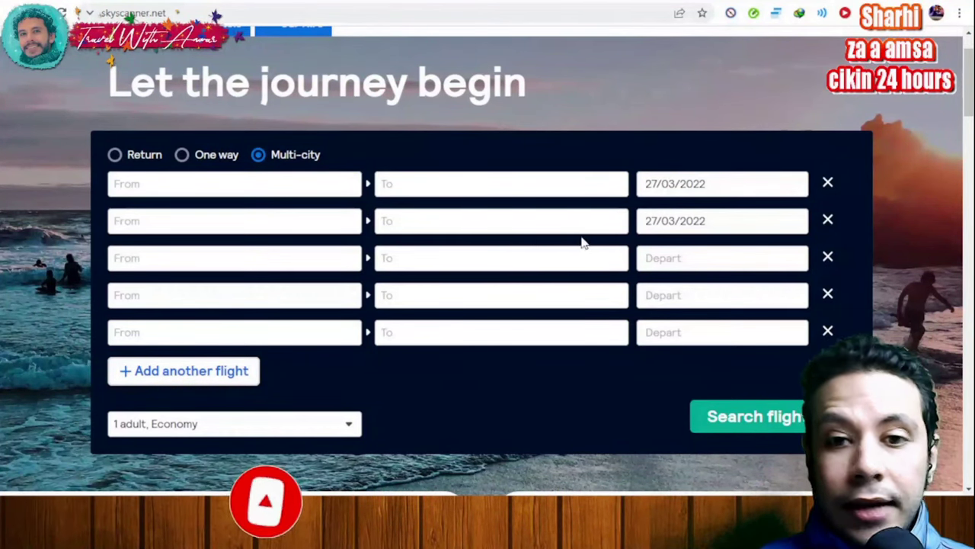
{"action": "left_click", "coordinate": [114, 156]}
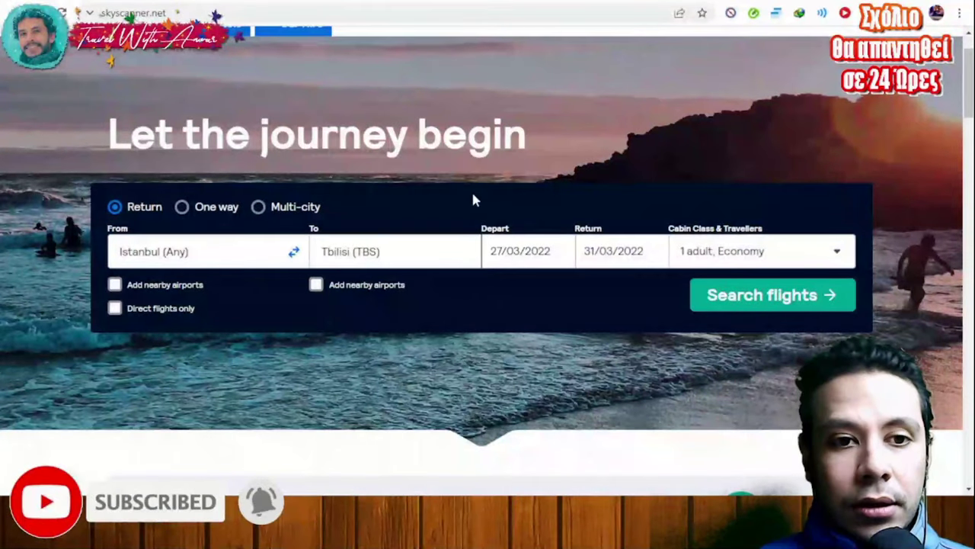
{"action": "left_click", "coordinate": [241, 247]}
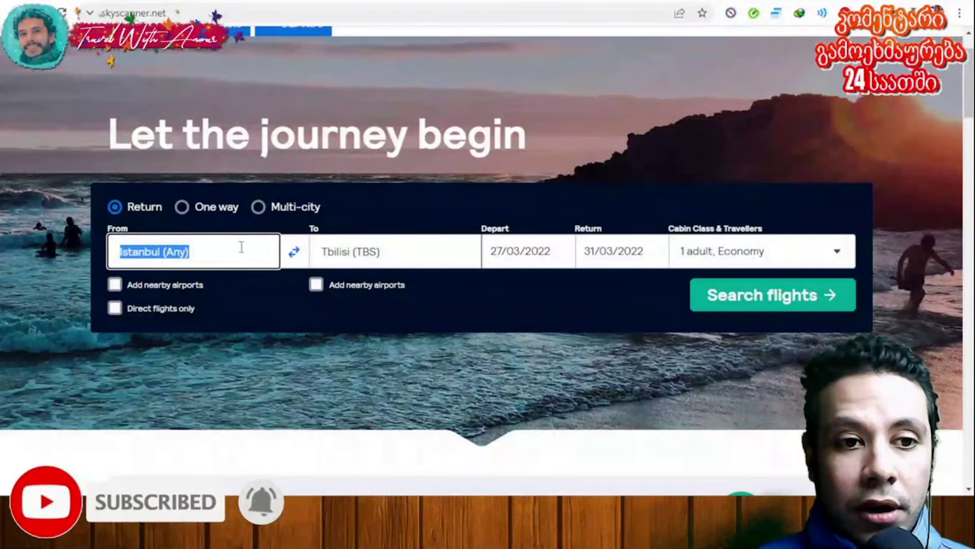
{"action": "type", "text": "ist"}
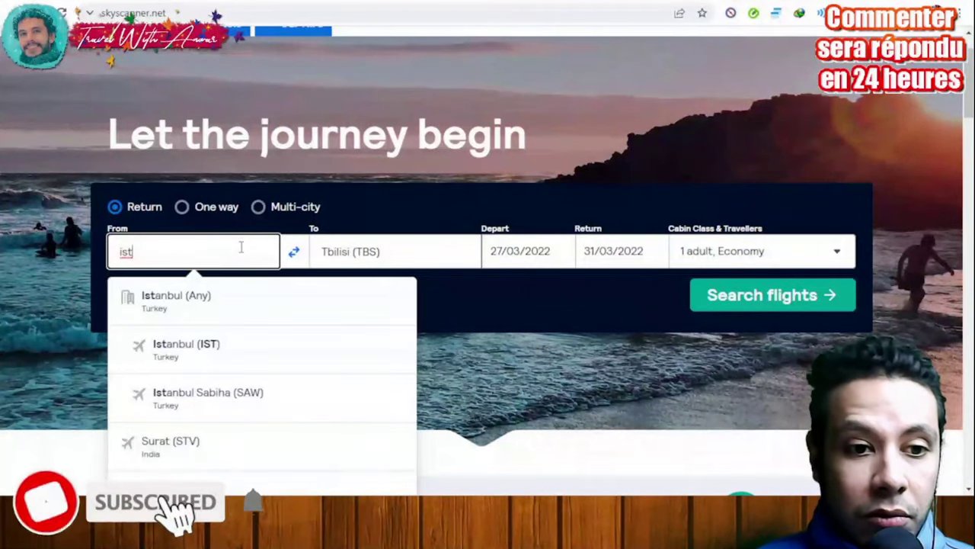
{"action": "left_click", "coordinate": [189, 314]}
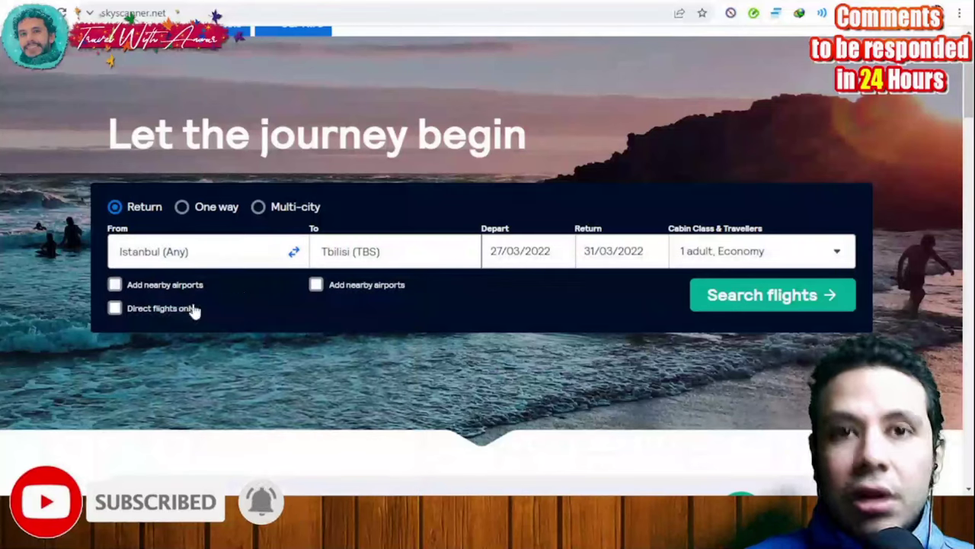
{"action": "left_click", "coordinate": [361, 255]}
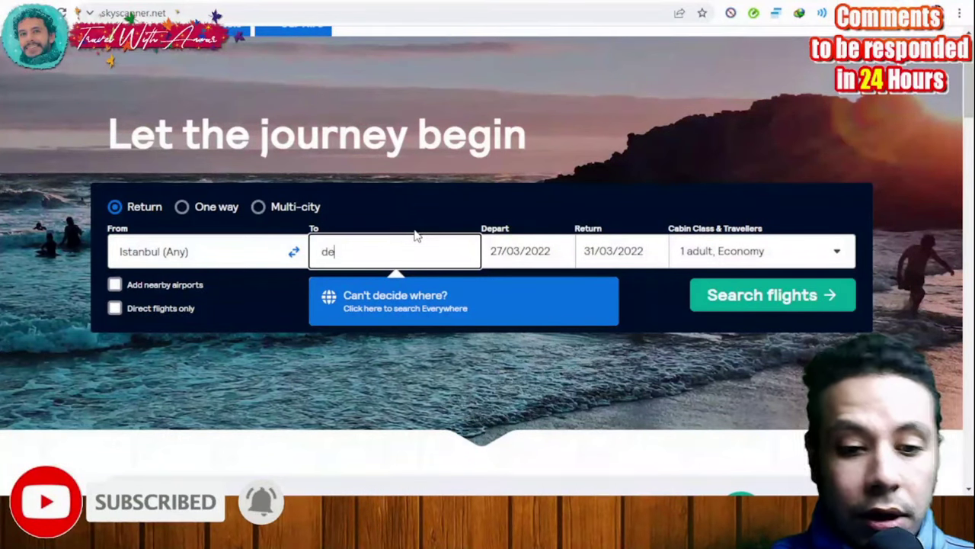
{"action": "type", "text": "lh"}
{"action": "key", "text": "BackSpace"}
{"action": "key", "text": "BackSpace"}
{"action": "key", "text": "BackSpace"}
{"action": "key", "text": "BackSpace"}
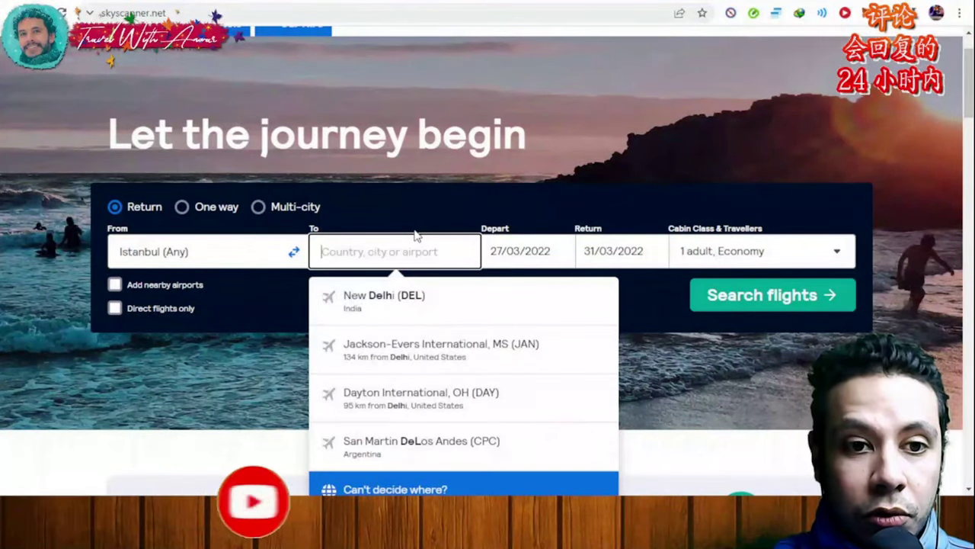
{"action": "type", "text": "teblis"}
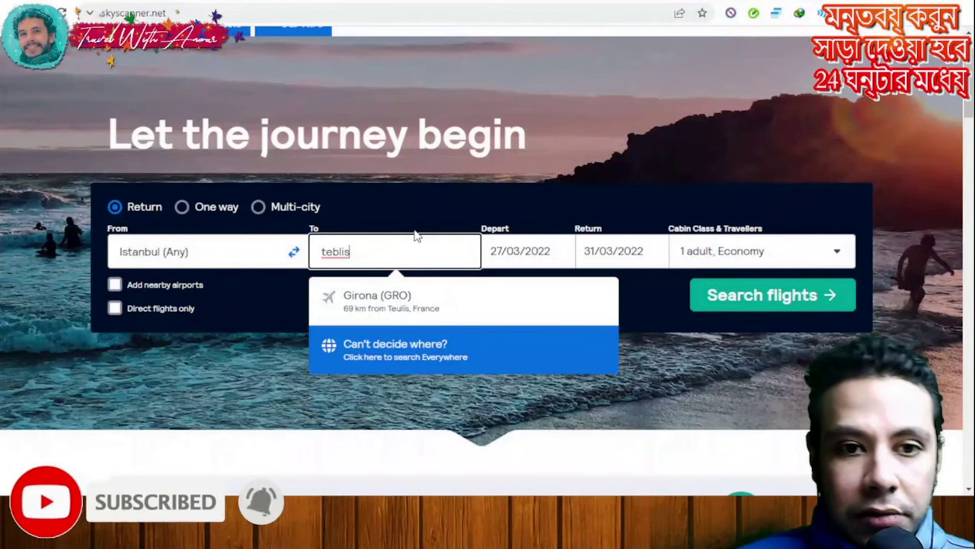
{"action": "key", "text": "BackSpace"}
{"action": "key", "text": "BackSpace"}
{"action": "key", "text": "BackSpace"}
{"action": "key", "text": "BackSpace"}
{"action": "key", "text": "BackSpace"}
{"action": "key", "text": "BackSpace"}
{"action": "type", "text": "g"}
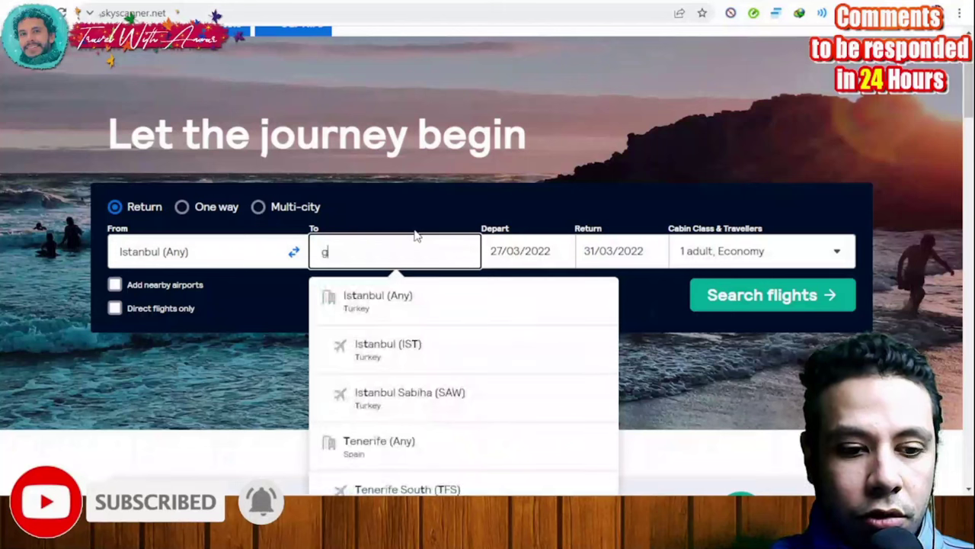
{"action": "type", "text": "eo"}
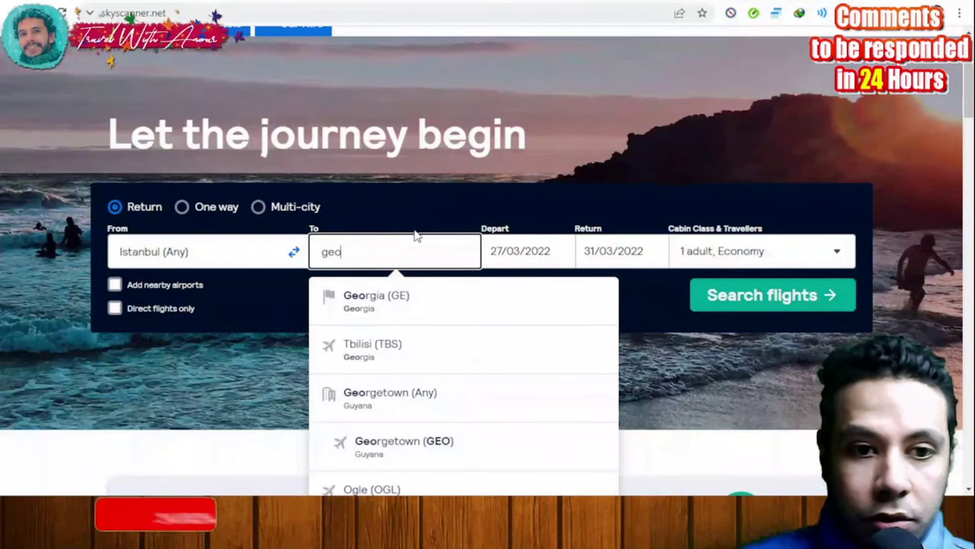
{"action": "left_click", "coordinate": [416, 349]}
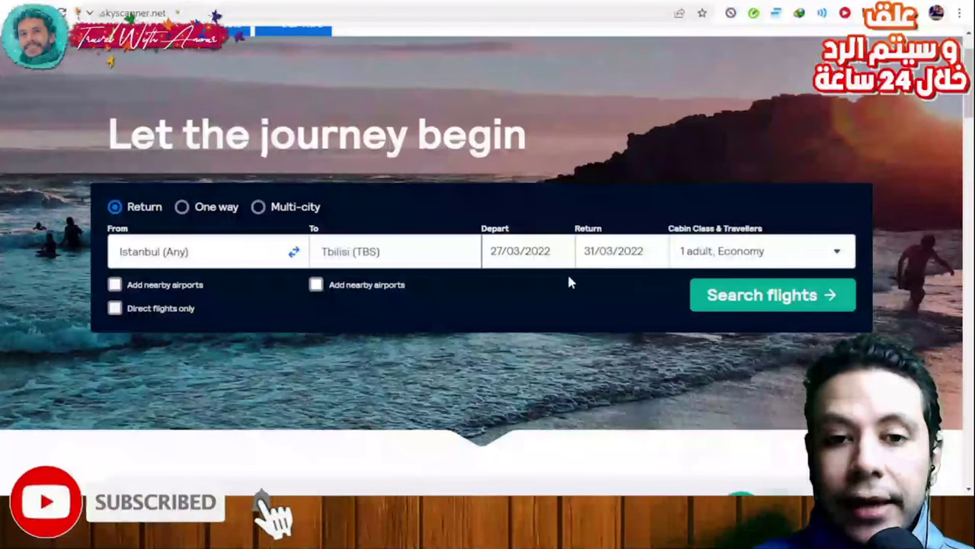
{"action": "left_click", "coordinate": [523, 260]}
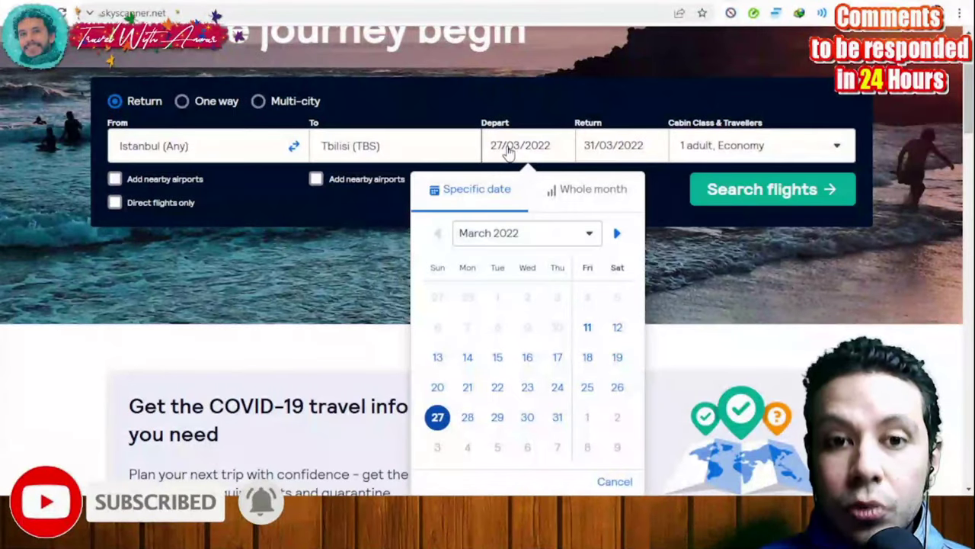
{"action": "left_click", "coordinate": [620, 146]}
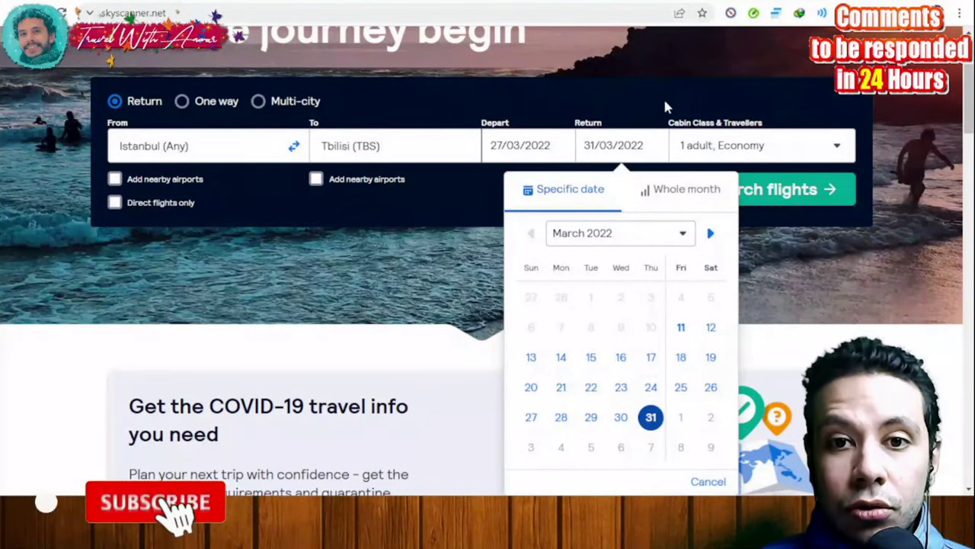
{"action": "left_click", "coordinate": [780, 153]}
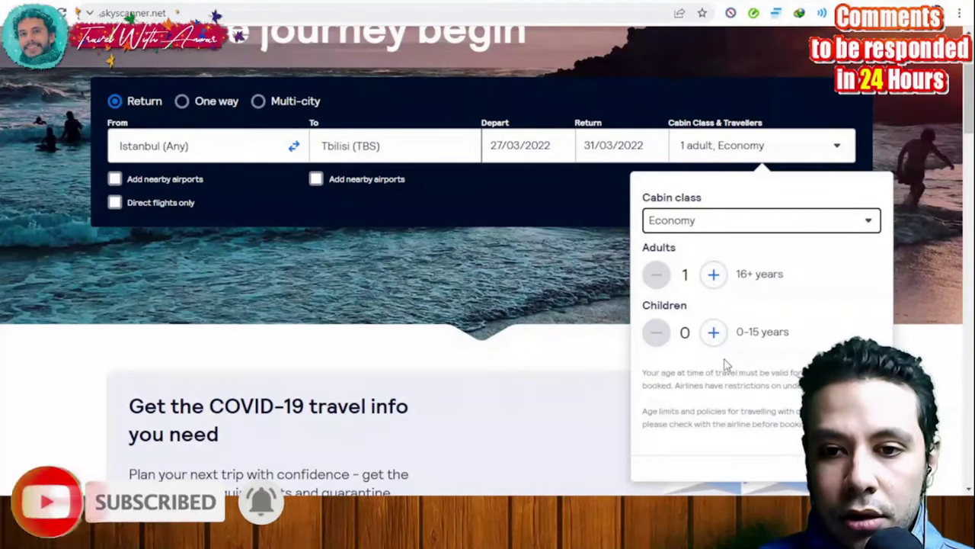
{"action": "left_click", "coordinate": [846, 466]}
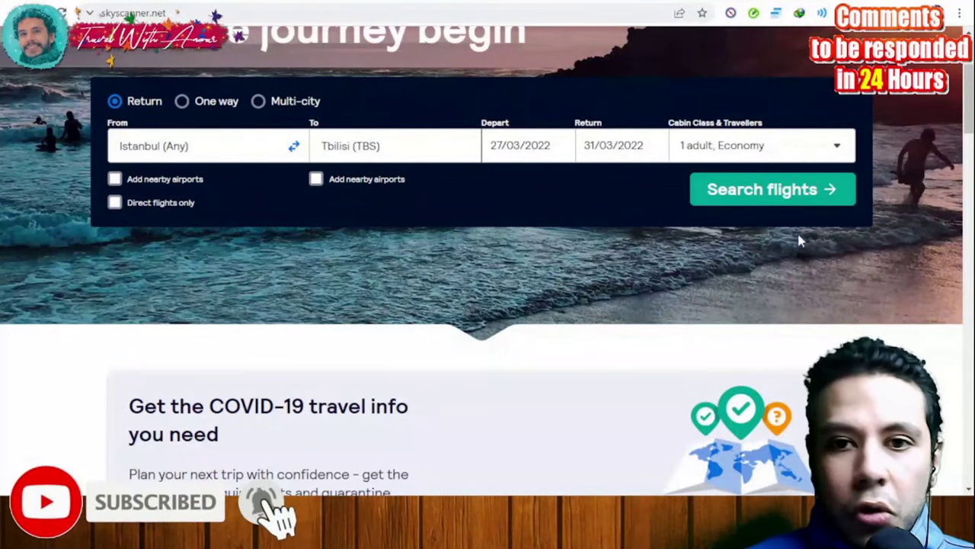
Run the Istanbul–Tbilisi search and browse the 239 results, topped by a $216 direct Turkish Airlines fare
{"action": "left_click", "coordinate": [768, 199]}
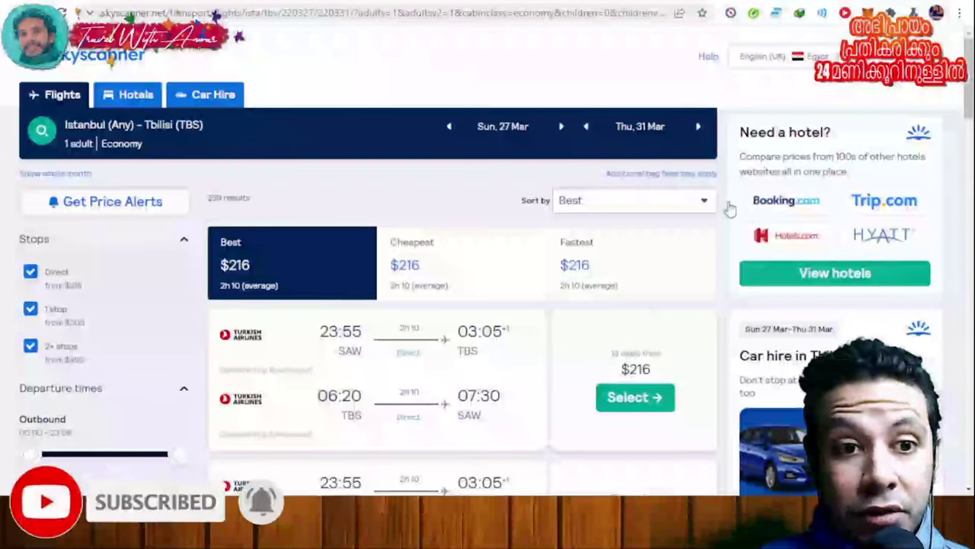
{"action": "scroll", "coordinate": [536, 244], "scroll_direction": "down", "scroll_amount": 5}
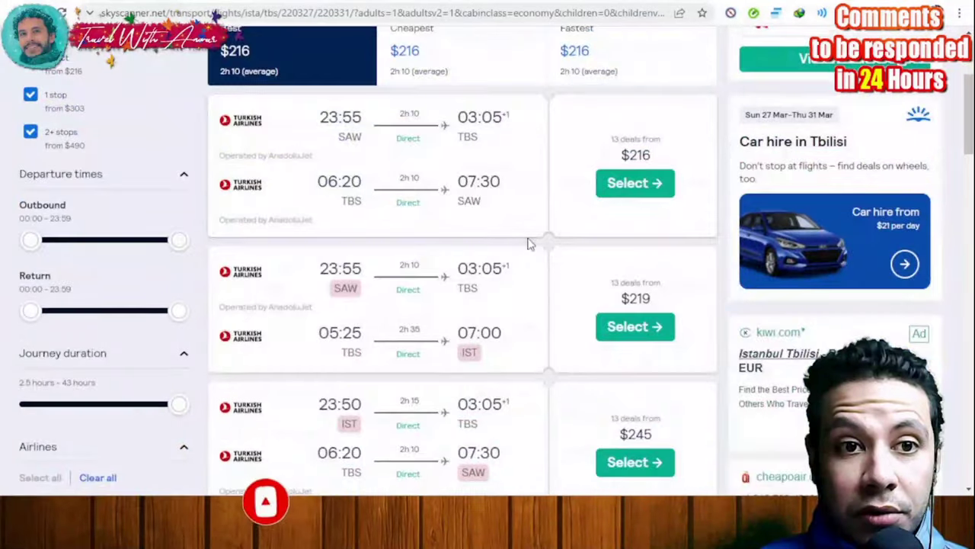
{"action": "scroll", "coordinate": [530, 244], "scroll_direction": "up", "scroll_amount": 3}
{"action": "scroll", "coordinate": [527, 243], "scroll_direction": "down", "scroll_amount": 2}
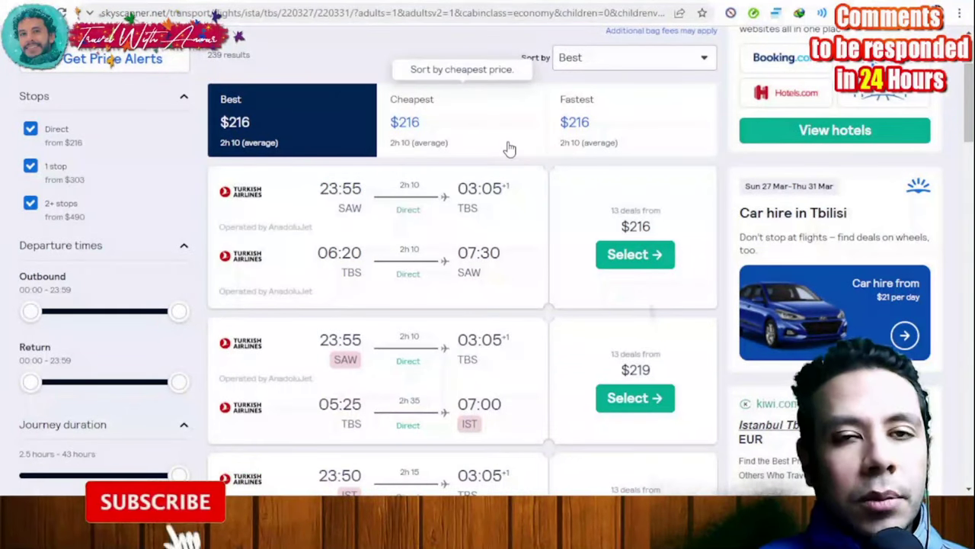
{"action": "scroll", "coordinate": [507, 148], "scroll_direction": "up", "scroll_amount": 1}
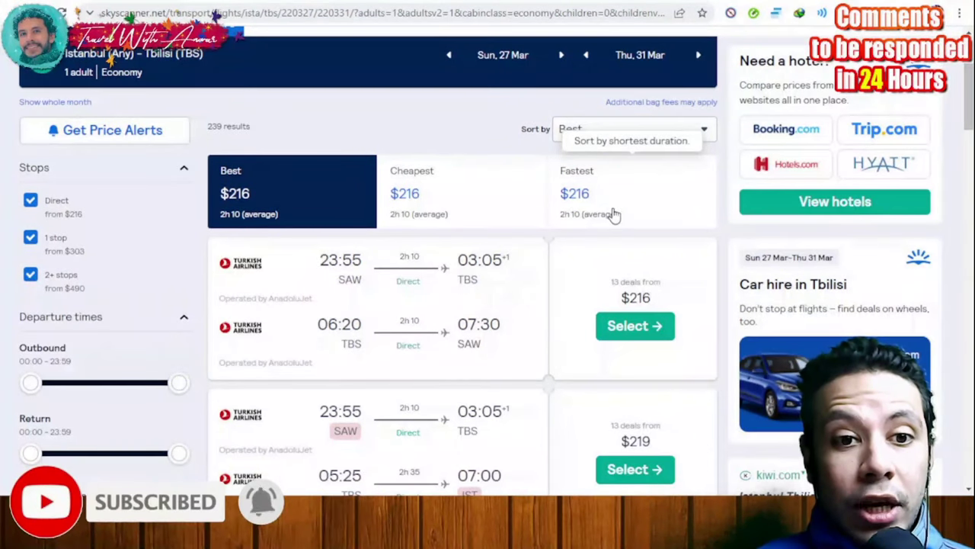
{"action": "left_click", "coordinate": [634, 326]}
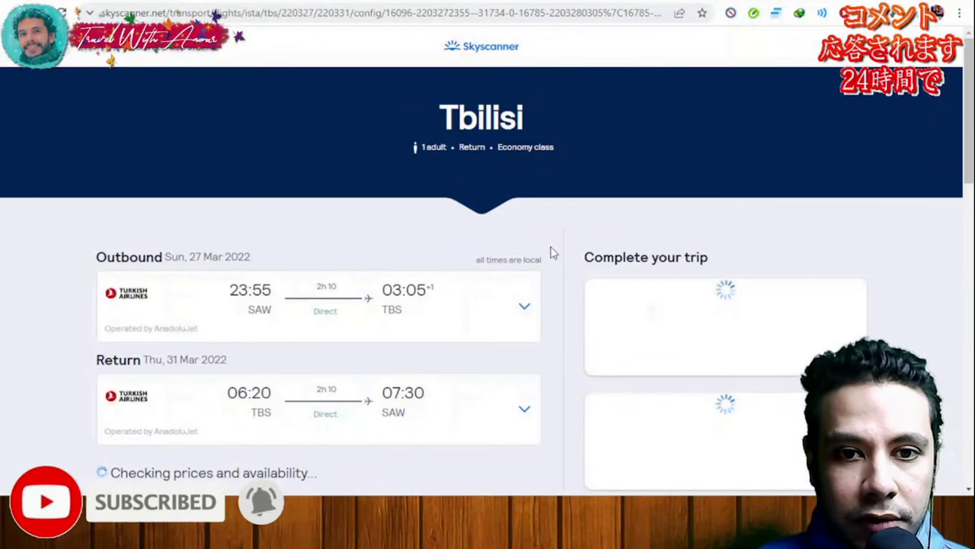
{"action": "scroll", "coordinate": [553, 253], "scroll_direction": "down", "scroll_amount": 4}
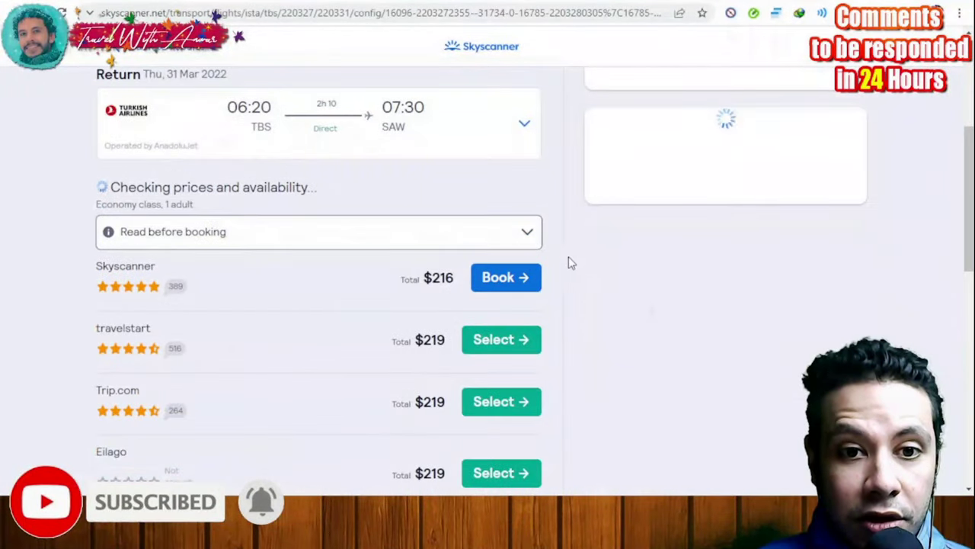
{"action": "scroll", "coordinate": [577, 270], "scroll_direction": "down", "scroll_amount": 1}
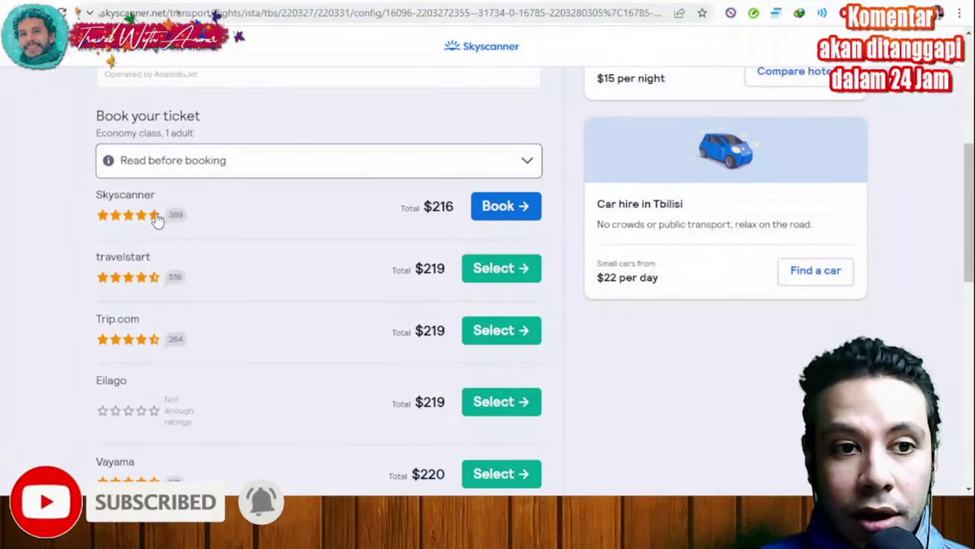
{"action": "scroll", "coordinate": [303, 191], "scroll_direction": "down", "scroll_amount": 1}
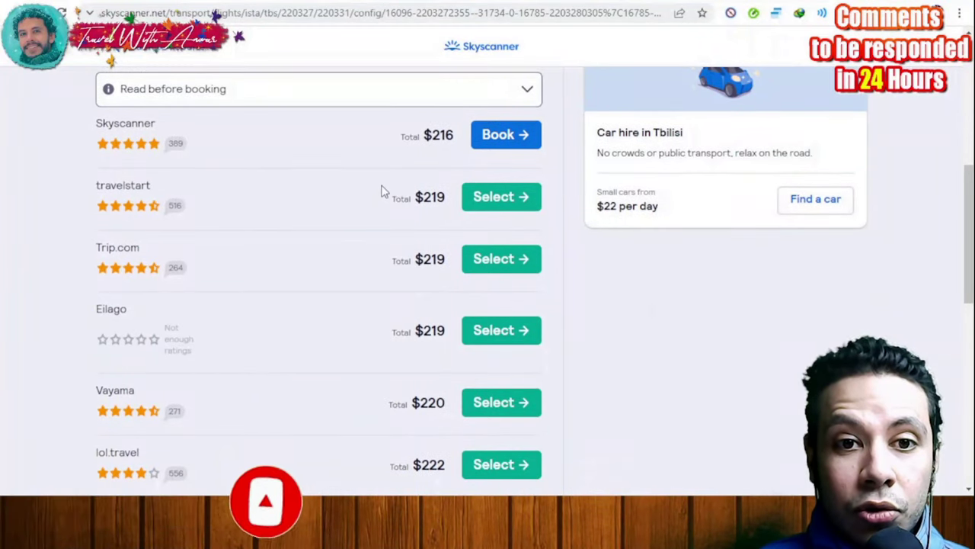
{"action": "scroll", "coordinate": [328, 213], "scroll_direction": "down", "scroll_amount": 2}
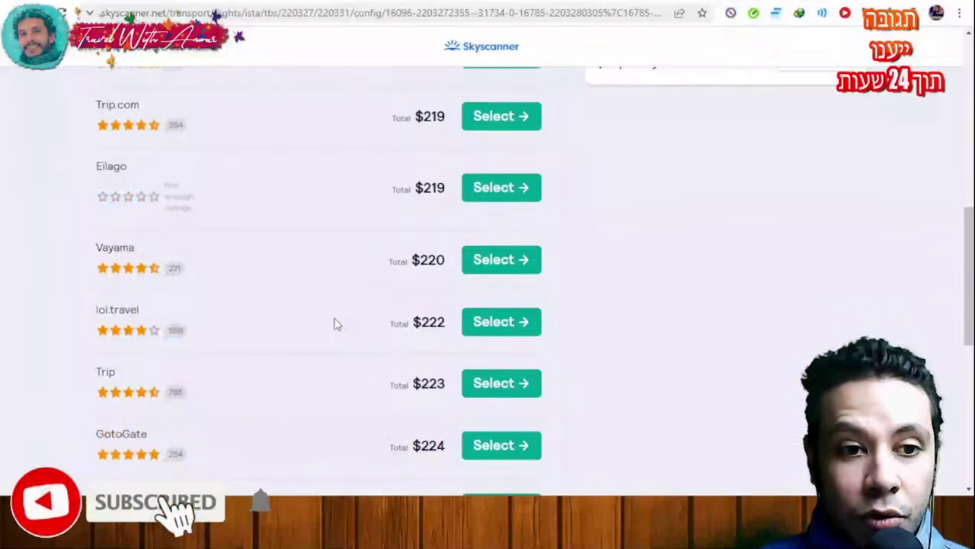
{"action": "scroll", "coordinate": [335, 321], "scroll_direction": "up", "scroll_amount": 4}
{"action": "scroll", "coordinate": [337, 312], "scroll_direction": "up", "scroll_amount": 1}
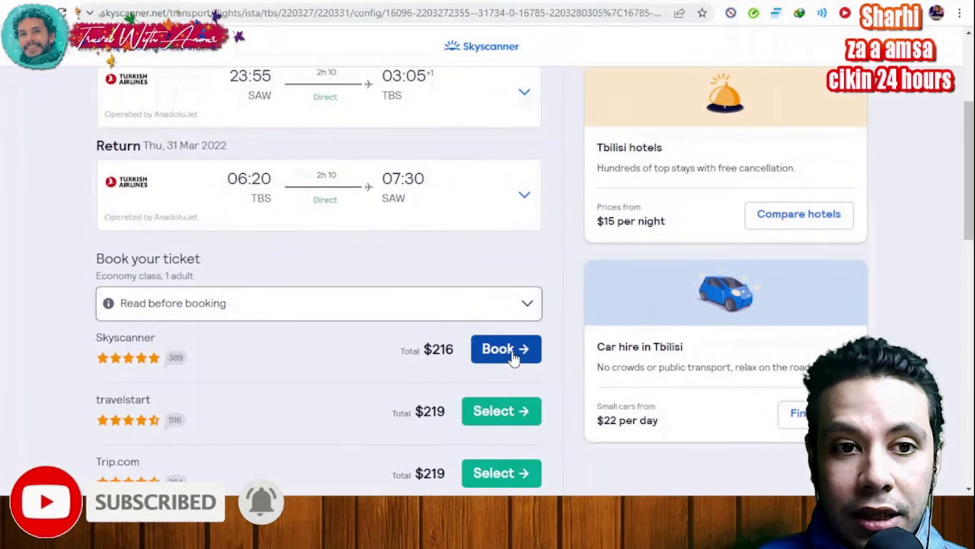
{"action": "scroll", "coordinate": [453, 297], "scroll_direction": "up", "scroll_amount": 1}
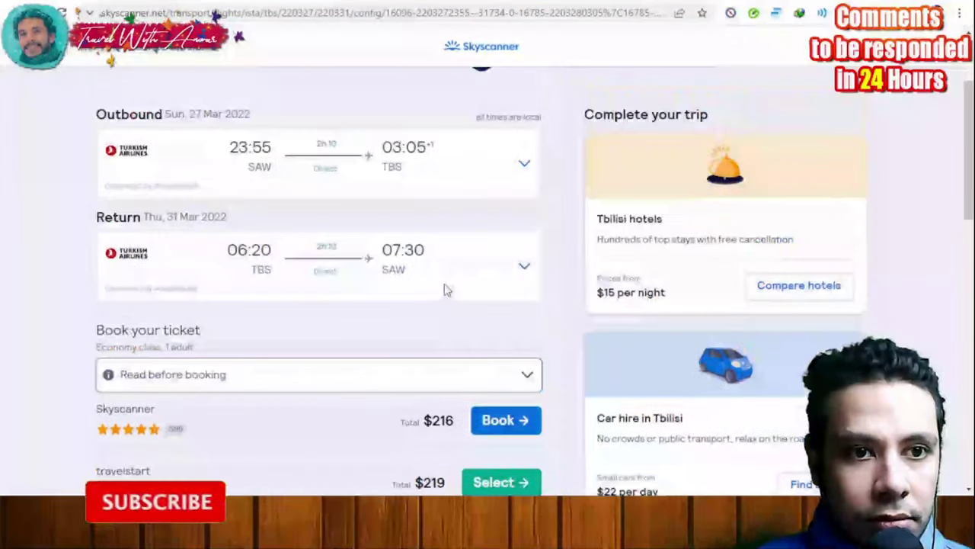
{"action": "left_click", "coordinate": [524, 168]}
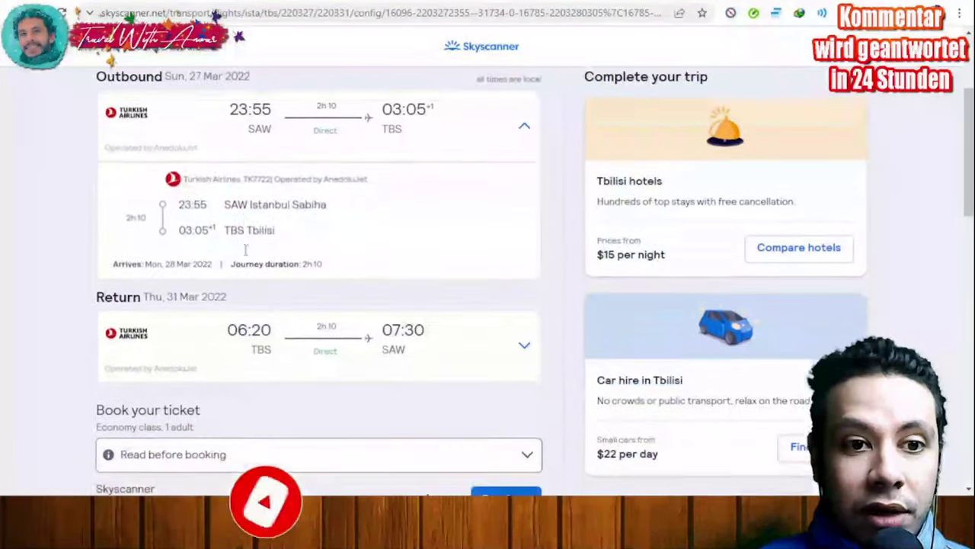
{"action": "scroll", "coordinate": [237, 267], "scroll_direction": "down", "scroll_amount": 1}
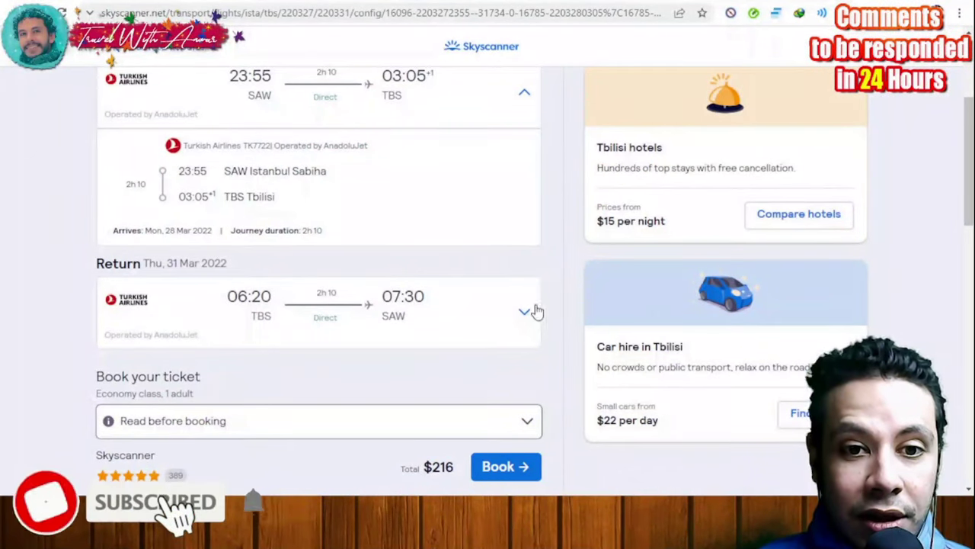
{"action": "left_click", "coordinate": [521, 313]}
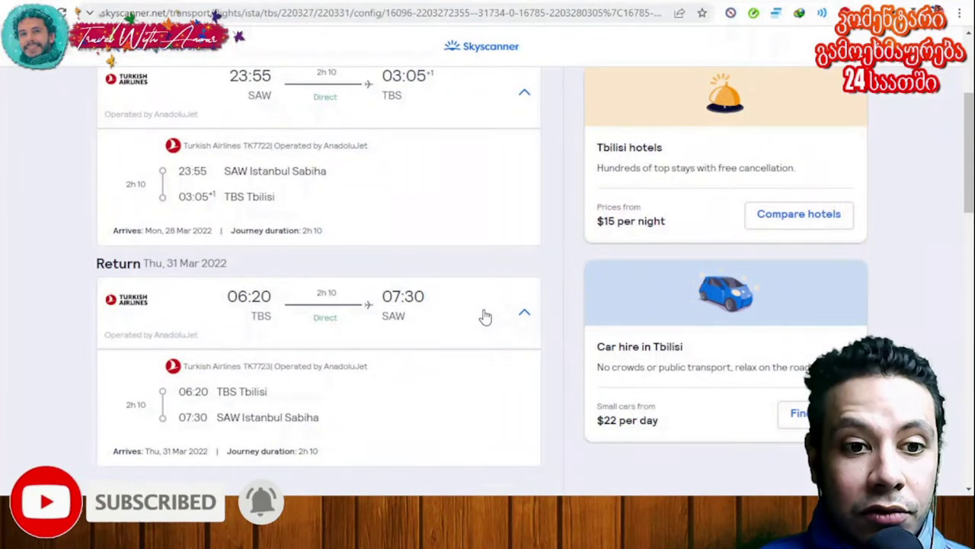
{"action": "scroll", "coordinate": [485, 316], "scroll_direction": "down", "scroll_amount": 1}
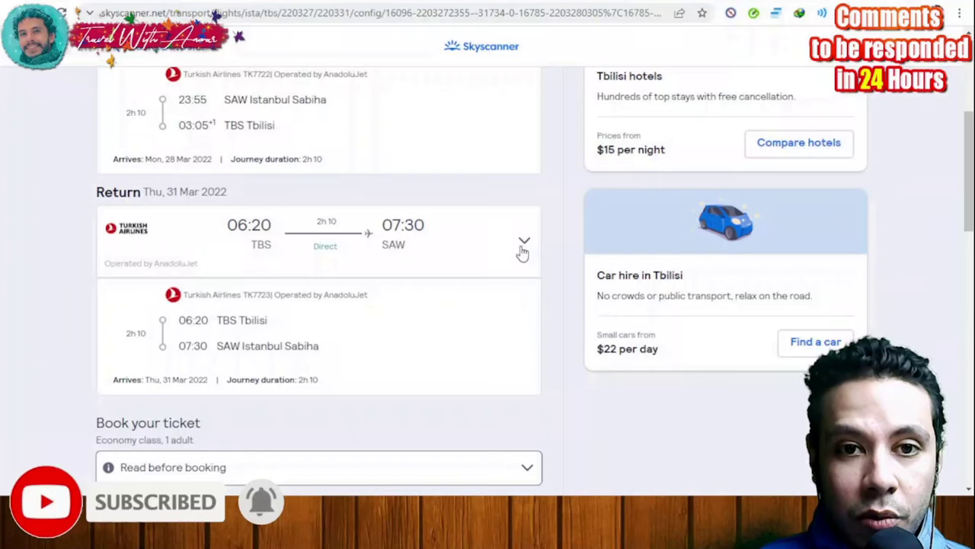
{"action": "left_click", "coordinate": [522, 251]}
{"action": "scroll", "coordinate": [518, 251], "scroll_direction": "up", "scroll_amount": 1}
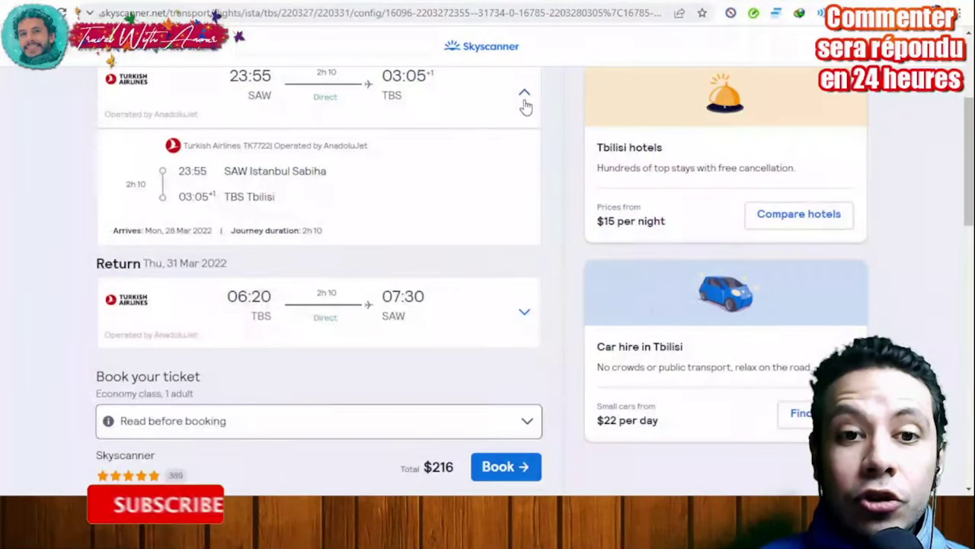
{"action": "left_click", "coordinate": [525, 105]}
{"action": "scroll", "coordinate": [492, 200], "scroll_direction": "up", "scroll_amount": 1}
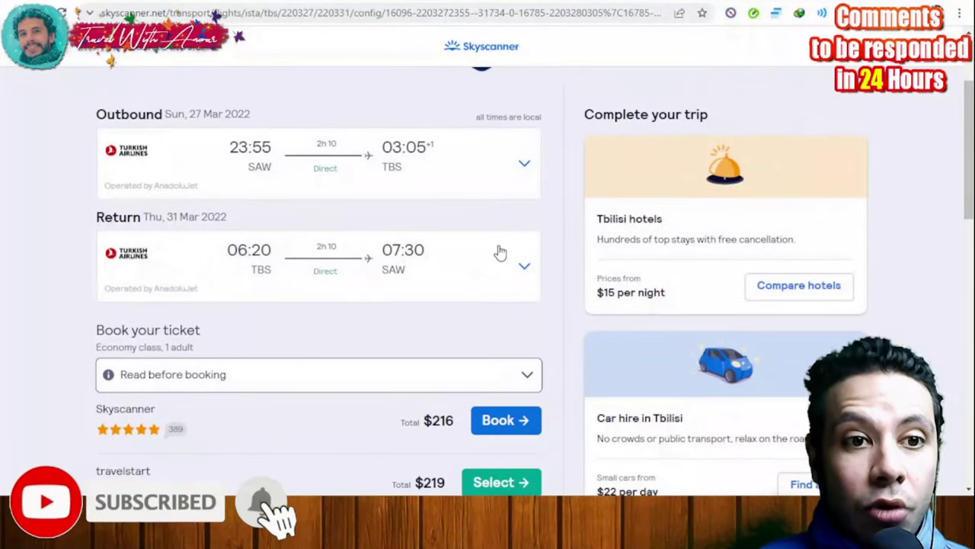
{"action": "scroll", "coordinate": [495, 252], "scroll_direction": "down", "scroll_amount": 1}
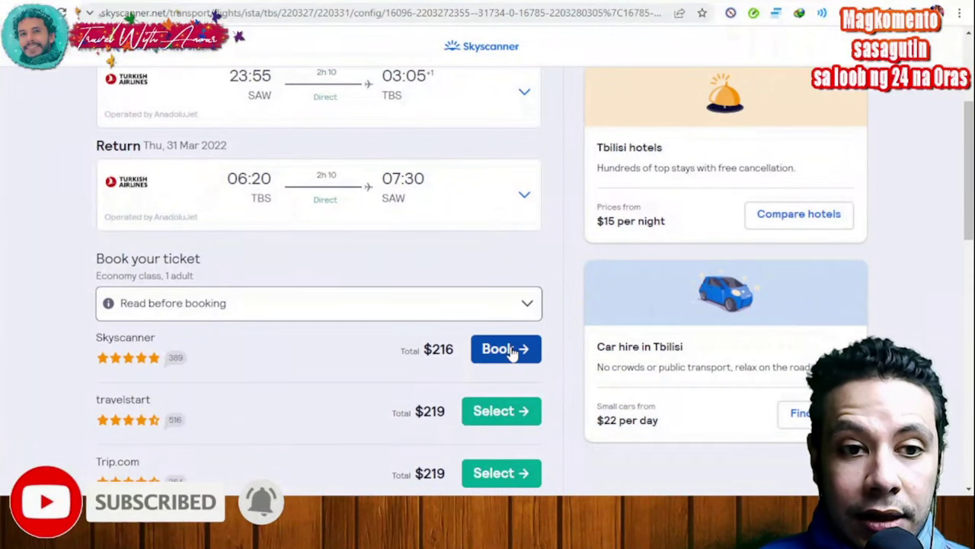
{"action": "scroll", "coordinate": [459, 312], "scroll_direction": "up", "scroll_amount": 1}
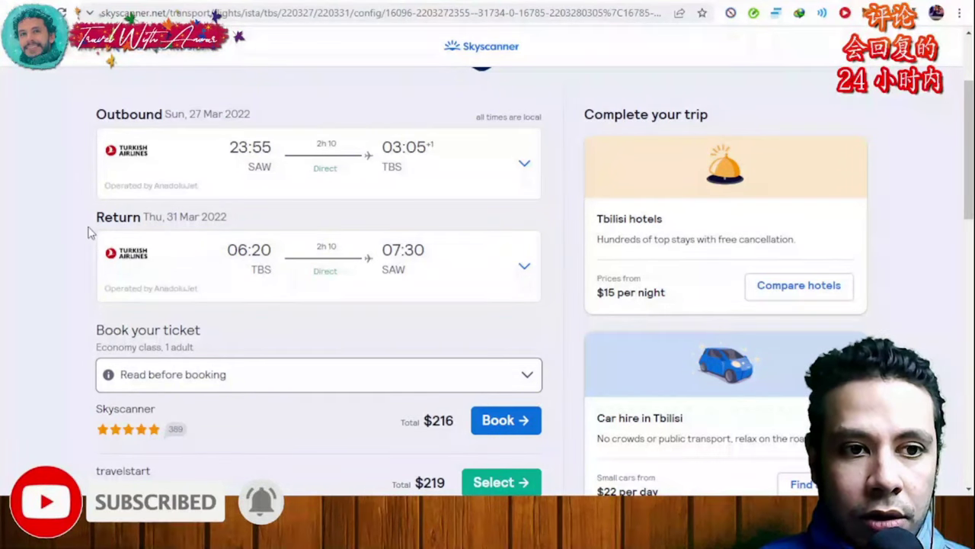
{"action": "scroll", "coordinate": [241, 294], "scroll_direction": "down", "scroll_amount": 1}
Book Skyscanner's $216 offer and review the 196.33 € Standard Ticket with cabin and checked bag
{"action": "left_click", "coordinate": [512, 349]}
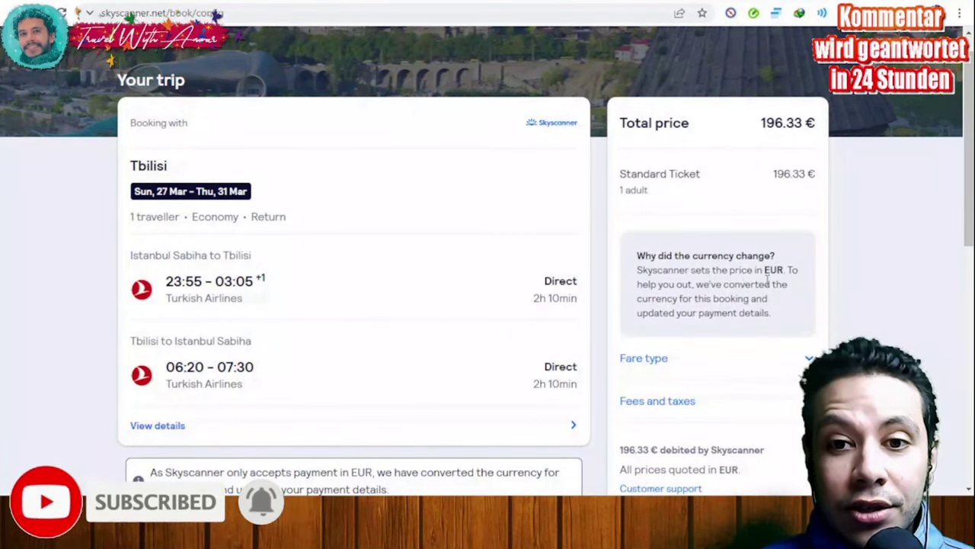
{"action": "scroll", "coordinate": [303, 184], "scroll_direction": "down", "scroll_amount": 1}
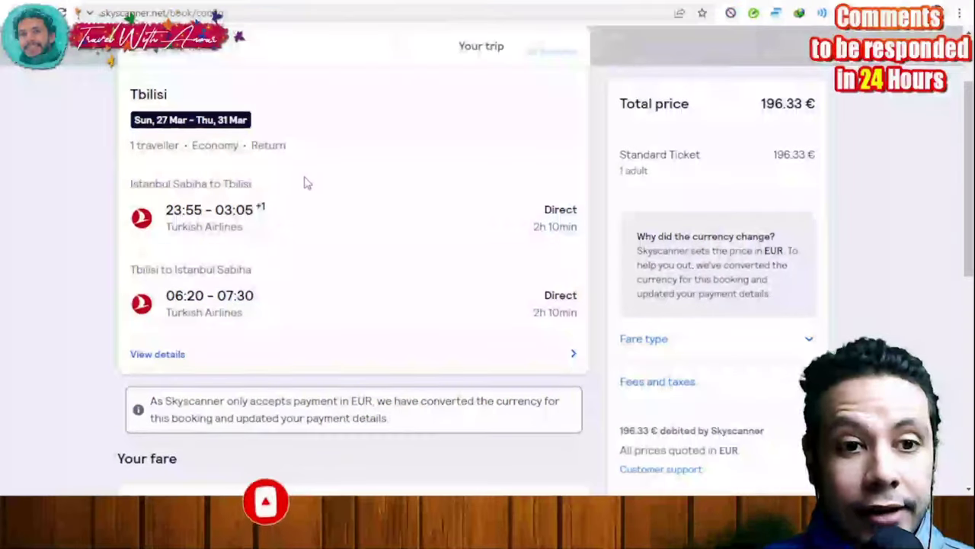
{"action": "scroll", "coordinate": [307, 180], "scroll_direction": "down", "scroll_amount": 2}
{"action": "scroll", "coordinate": [305, 180], "scroll_direction": "down", "scroll_amount": 4}
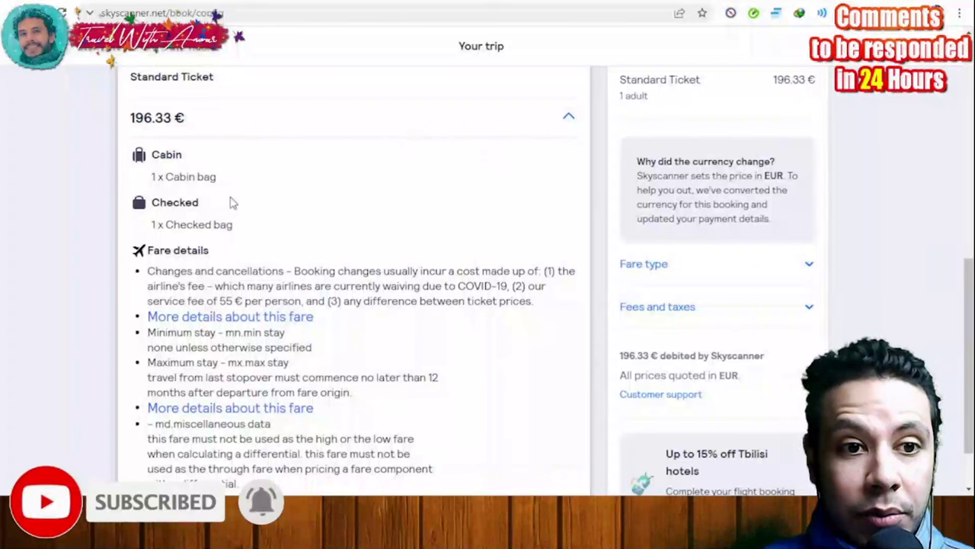
{"action": "scroll", "coordinate": [217, 226], "scroll_direction": "down", "scroll_amount": 1}
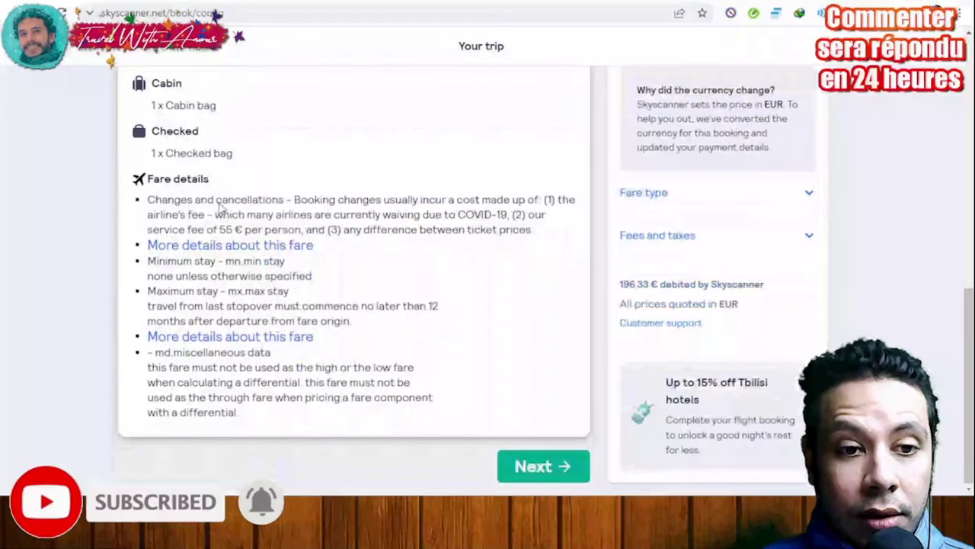
Continue to checkout and preview the contact details form without filling it in
{"action": "left_click", "coordinate": [544, 467]}
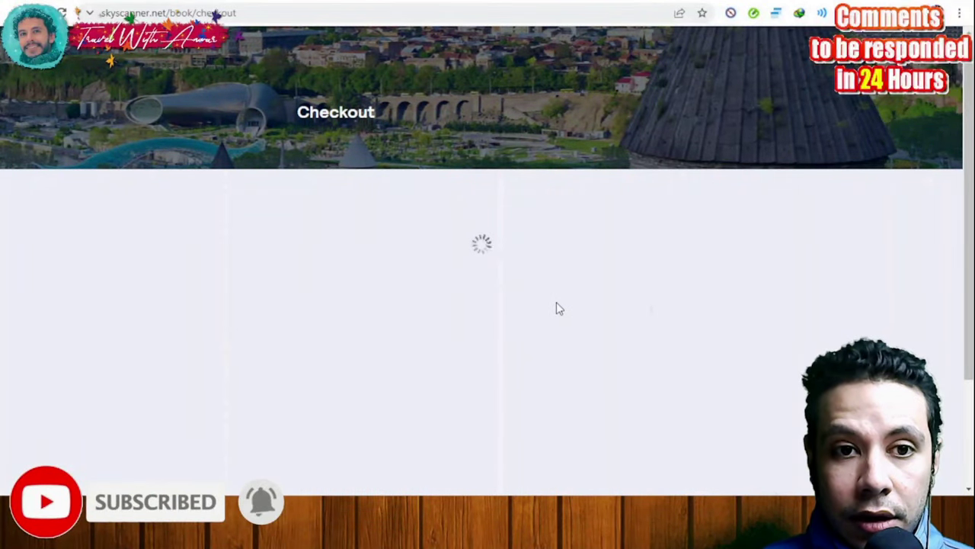
{"action": "scroll", "coordinate": [664, 297], "scroll_direction": "down", "scroll_amount": 1}
{"action": "scroll", "coordinate": [686, 304], "scroll_direction": "down", "scroll_amount": 1}
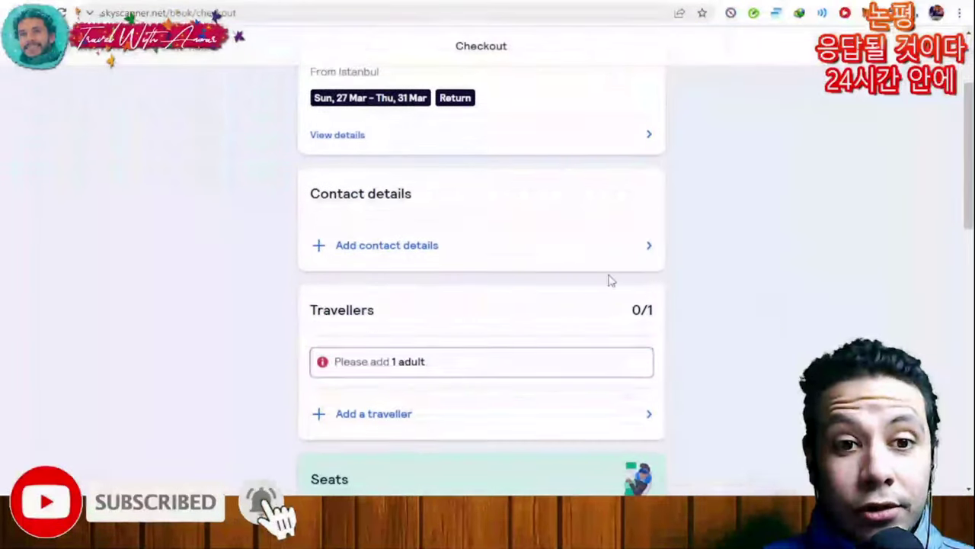
{"action": "left_click", "coordinate": [589, 248]}
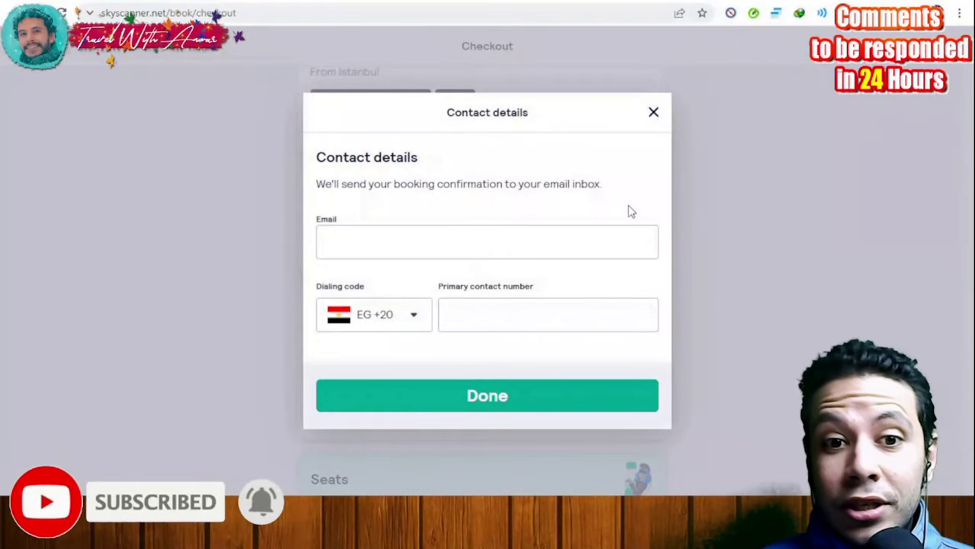
{"action": "left_click", "coordinate": [654, 114]}
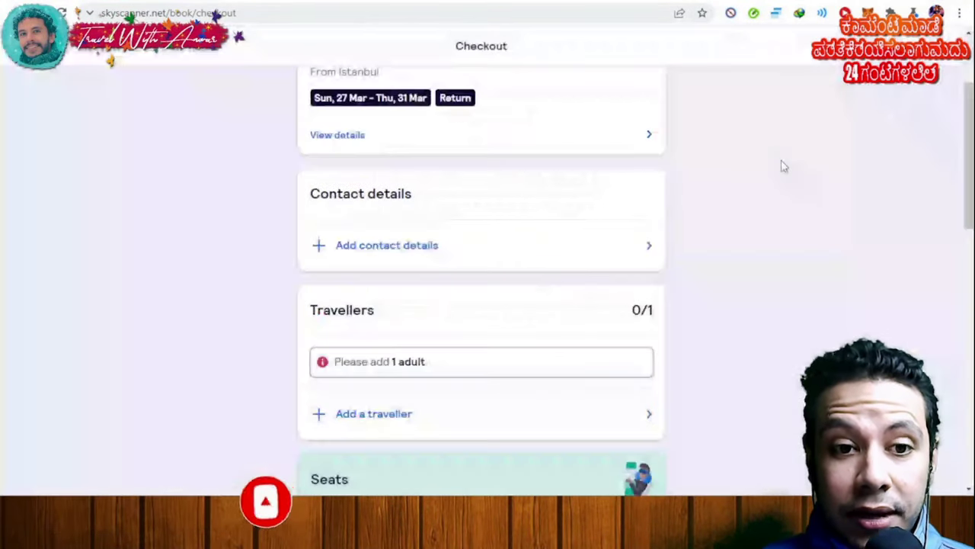
Preview the Add a traveller form, then scroll down to the 196.33 € Pay section
{"action": "scroll", "coordinate": [783, 172], "scroll_direction": "down", "scroll_amount": 4}
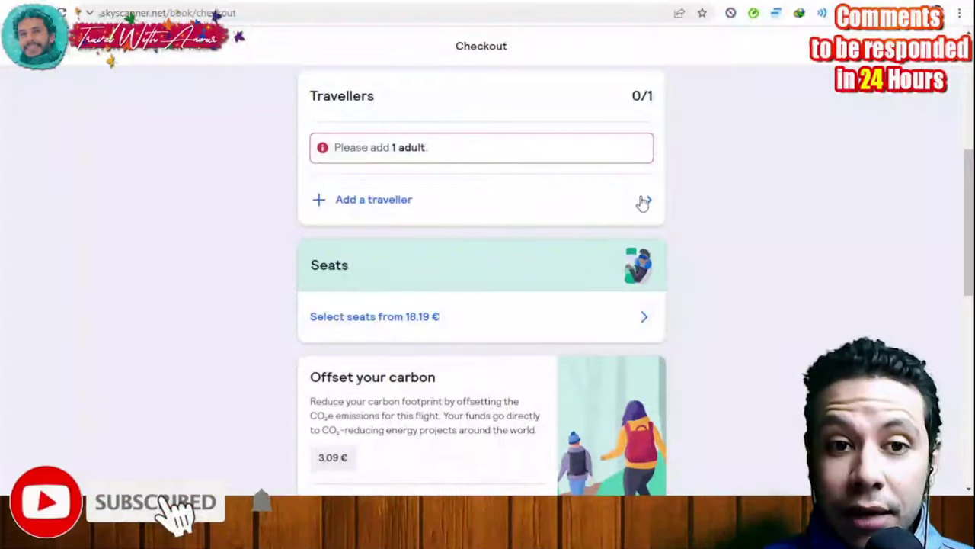
{"action": "left_click", "coordinate": [640, 199]}
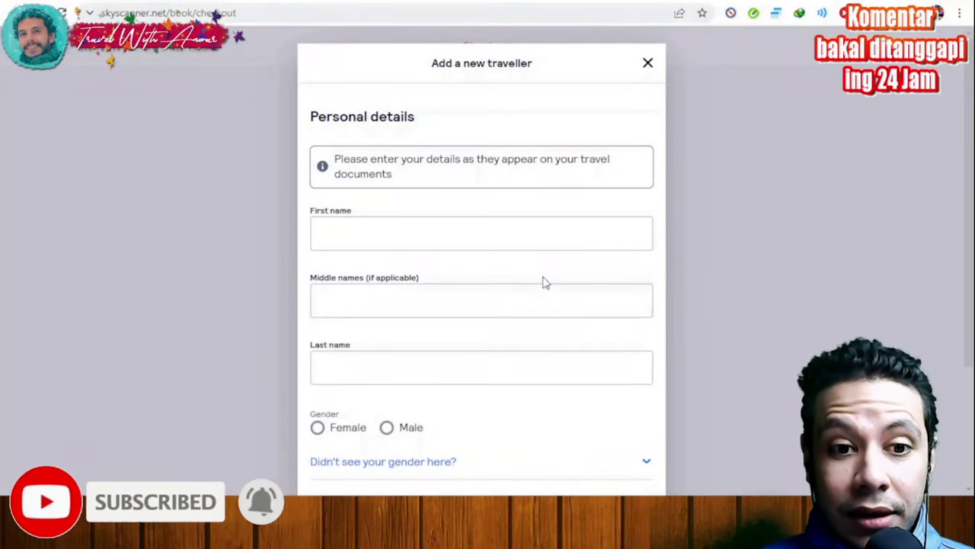
{"action": "left_click", "coordinate": [724, 282]}
{"action": "scroll", "coordinate": [725, 281], "scroll_direction": "down", "scroll_amount": 5}
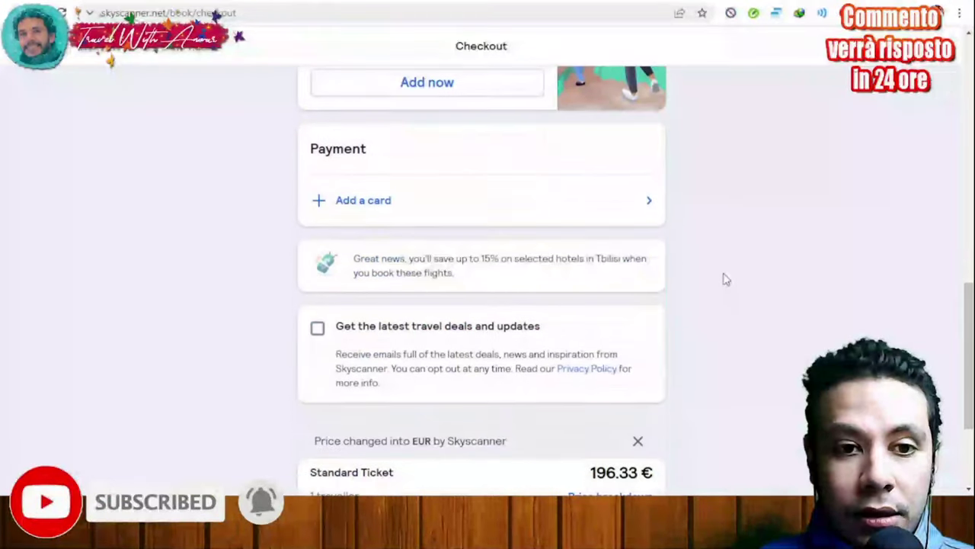
{"action": "scroll", "coordinate": [725, 281], "scroll_direction": "down", "scroll_amount": 1}
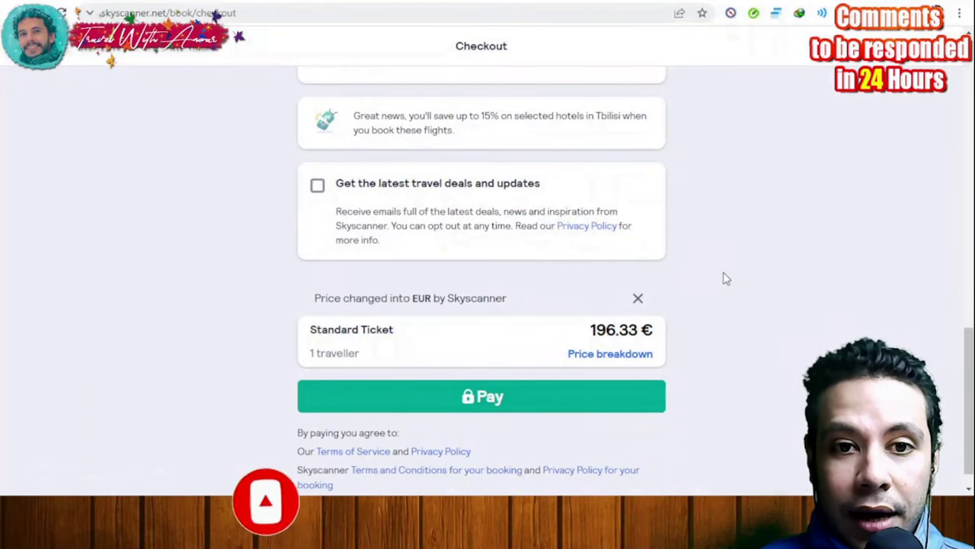
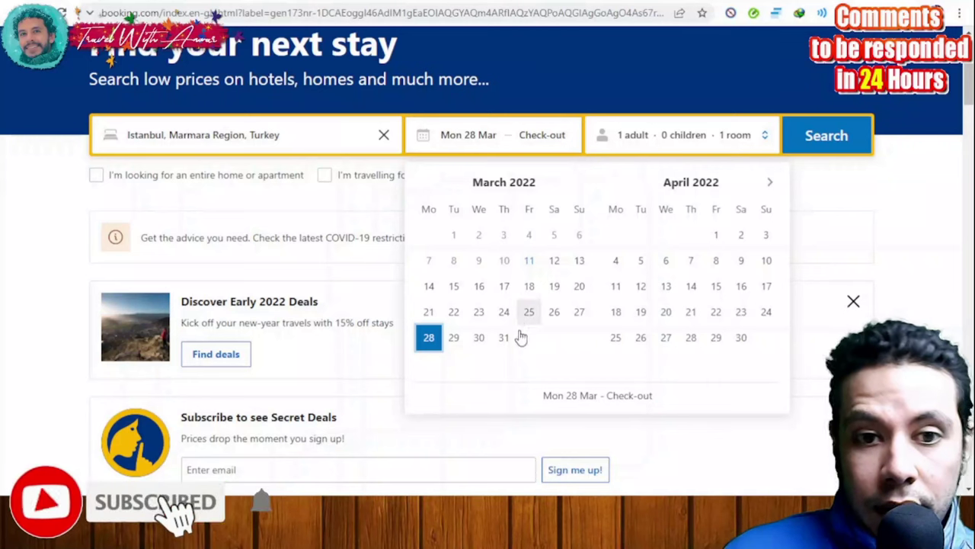
Set check-out to Friday 1 April and search Istanbul stays, reviewing the 2,634 results
{"action": "left_click", "coordinate": [716, 237]}
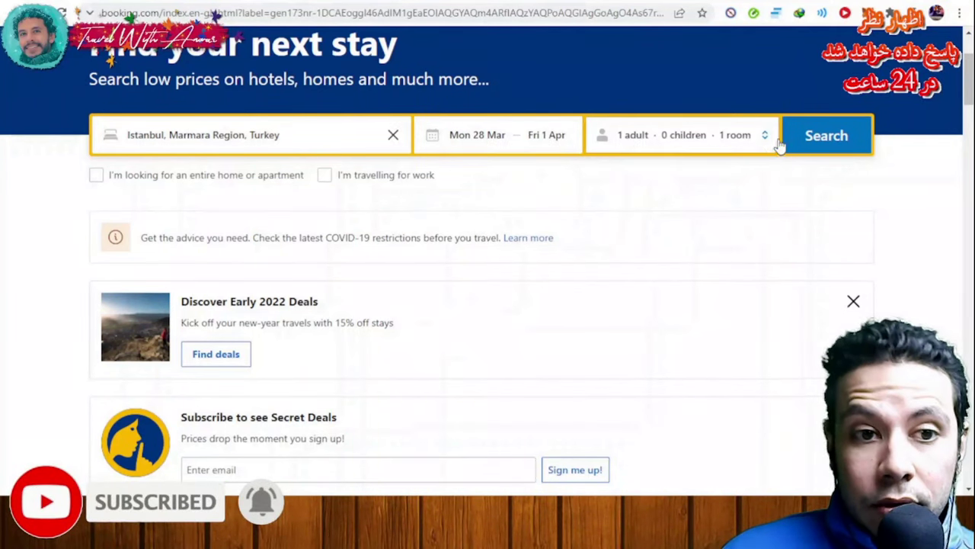
{"action": "left_click", "coordinate": [829, 137]}
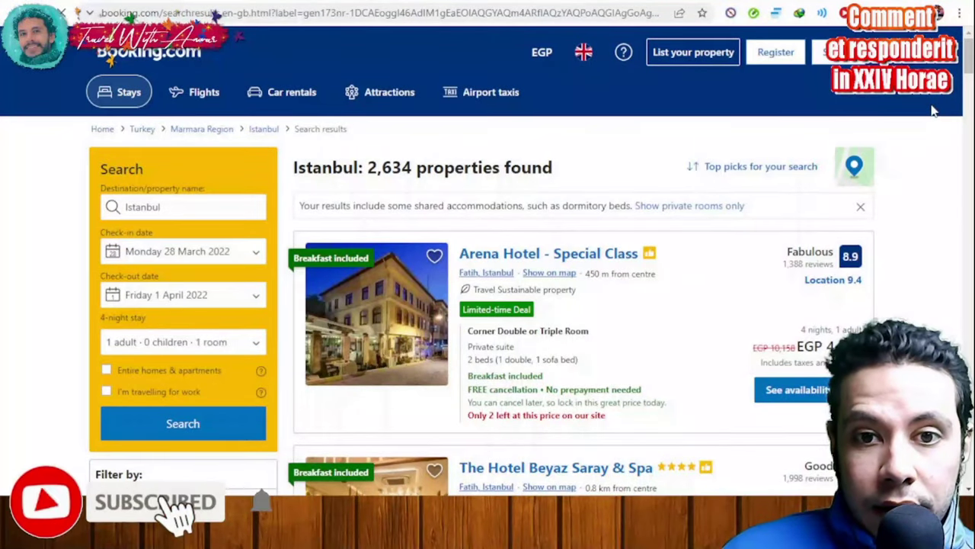
{"action": "scroll", "coordinate": [901, 272], "scroll_direction": "down", "scroll_amount": 1}
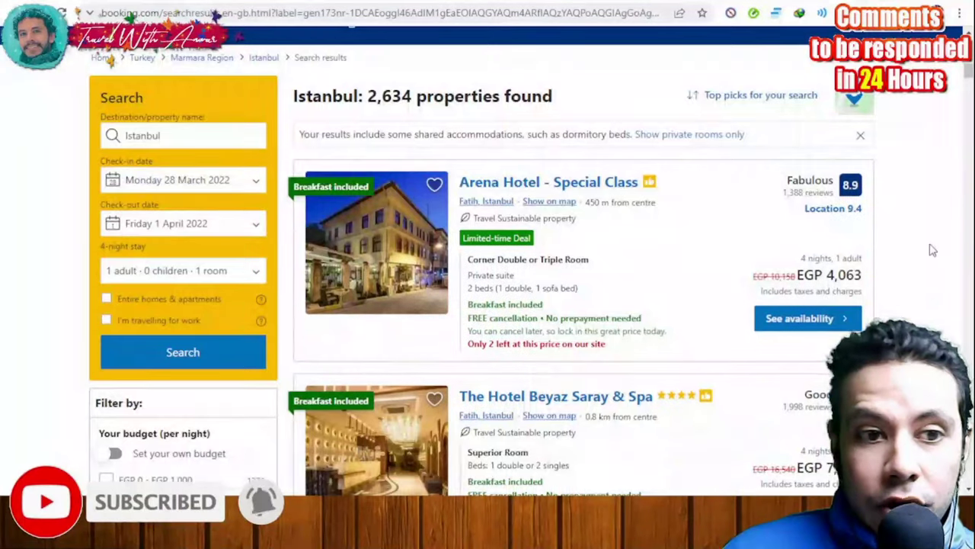
{"action": "scroll", "coordinate": [933, 249], "scroll_direction": "up", "scroll_amount": 1}
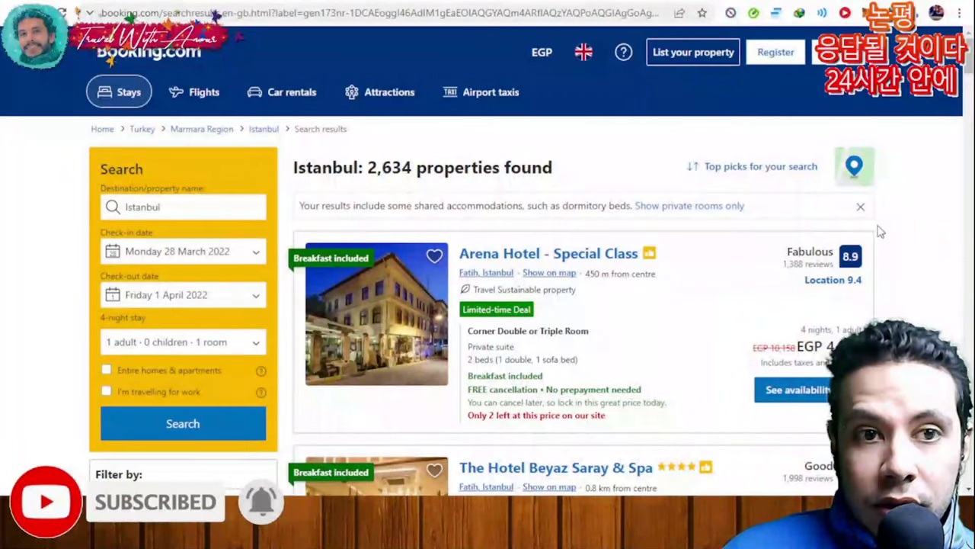
{"action": "scroll", "coordinate": [876, 259], "scroll_direction": "down", "scroll_amount": 1}
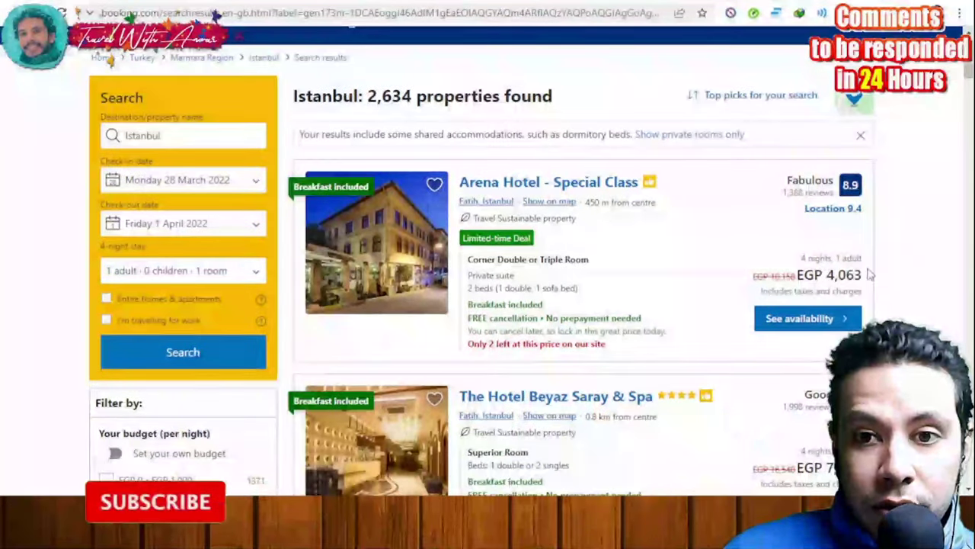
{"action": "scroll", "coordinate": [869, 275], "scroll_direction": "up", "scroll_amount": 1}
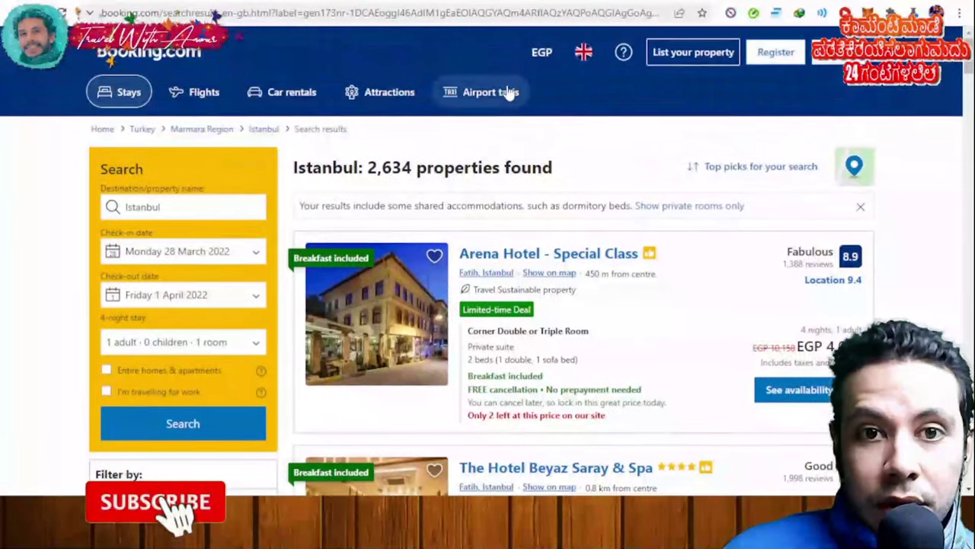
Switch the currency from EGP to U.S. dollar (USD) and browse the Istanbul listings
{"action": "left_click", "coordinate": [543, 61]}
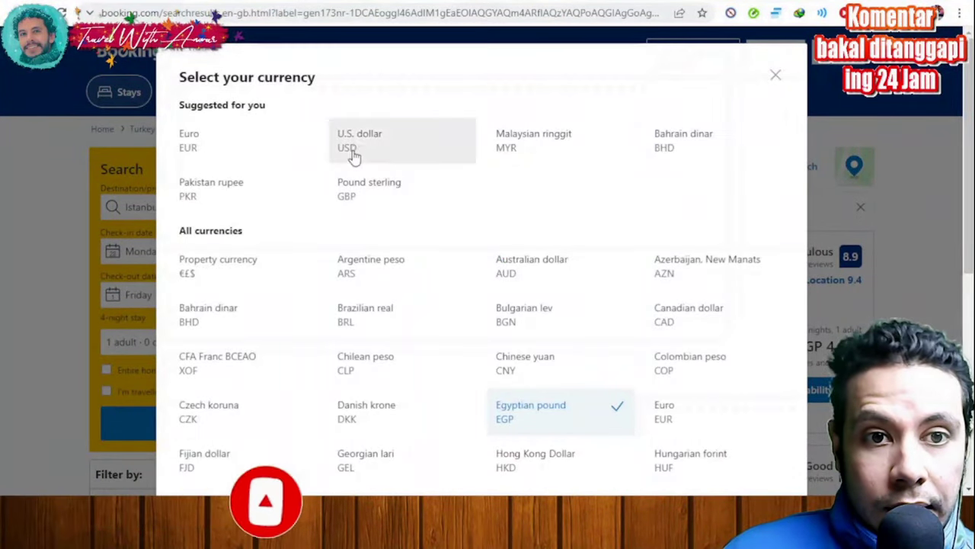
{"action": "left_click", "coordinate": [353, 148]}
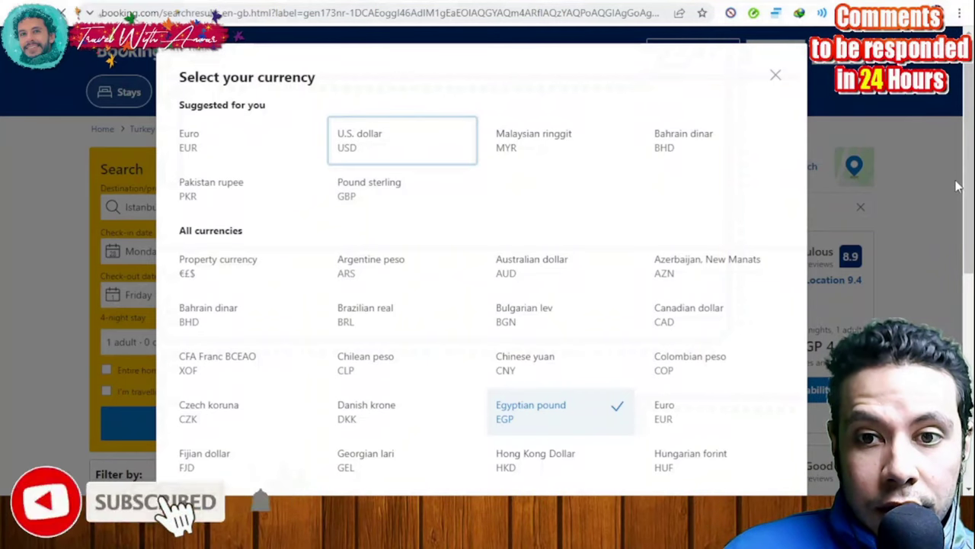
{"action": "scroll", "coordinate": [844, 288], "scroll_direction": "down", "scroll_amount": 1}
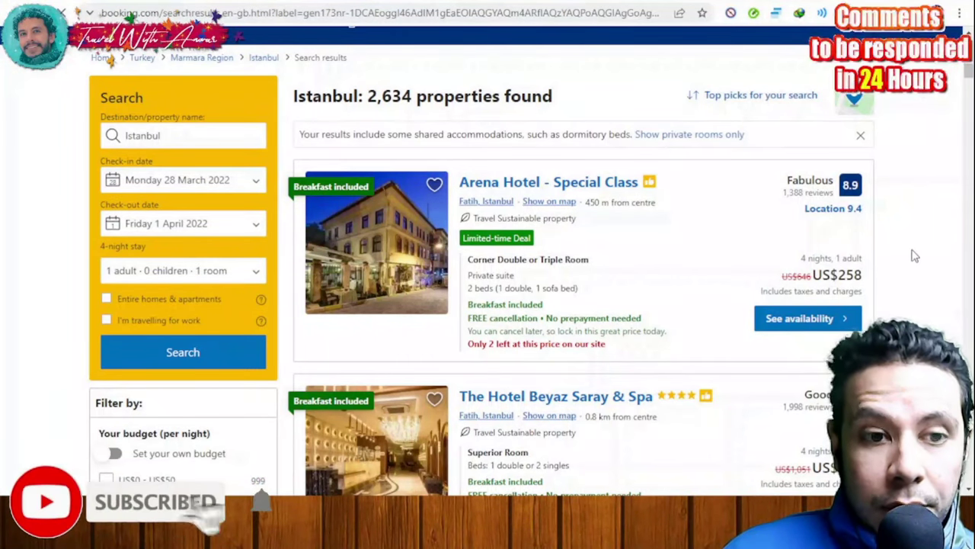
{"action": "scroll", "coordinate": [854, 254], "scroll_direction": "up", "scroll_amount": 1}
{"action": "scroll", "coordinate": [118, 183], "scroll_direction": "down", "scroll_amount": 3}
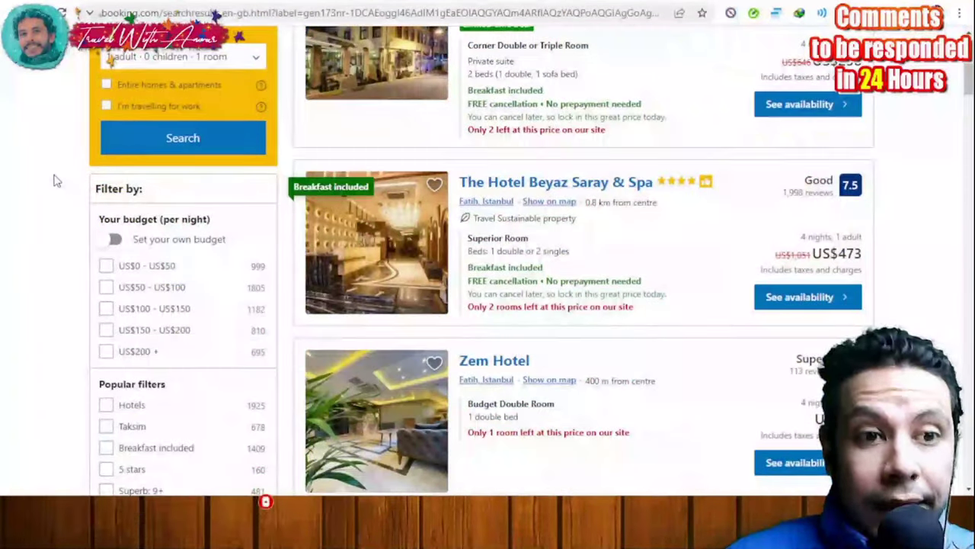
{"action": "scroll", "coordinate": [53, 178], "scroll_direction": "down", "scroll_amount": 1}
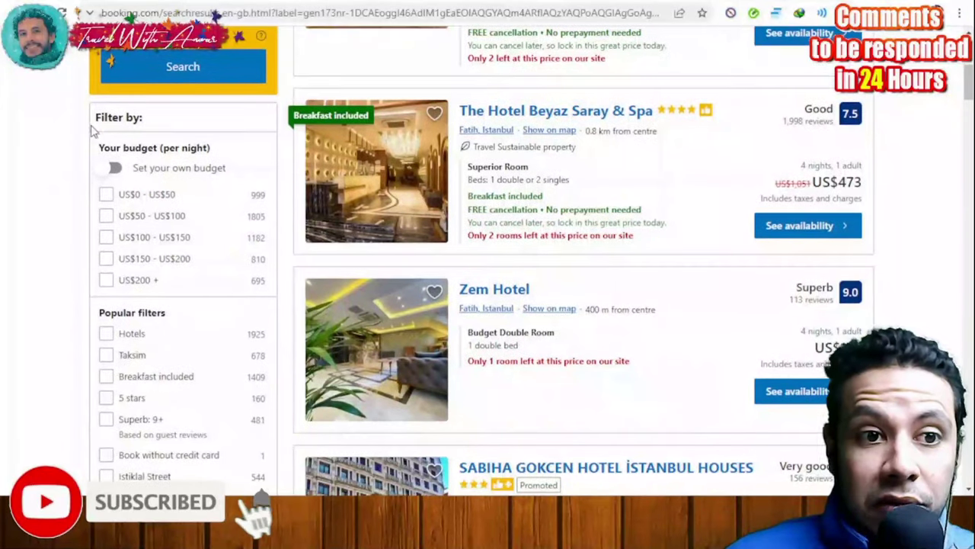
{"action": "scroll", "coordinate": [69, 154], "scroll_direction": "down", "scroll_amount": 2}
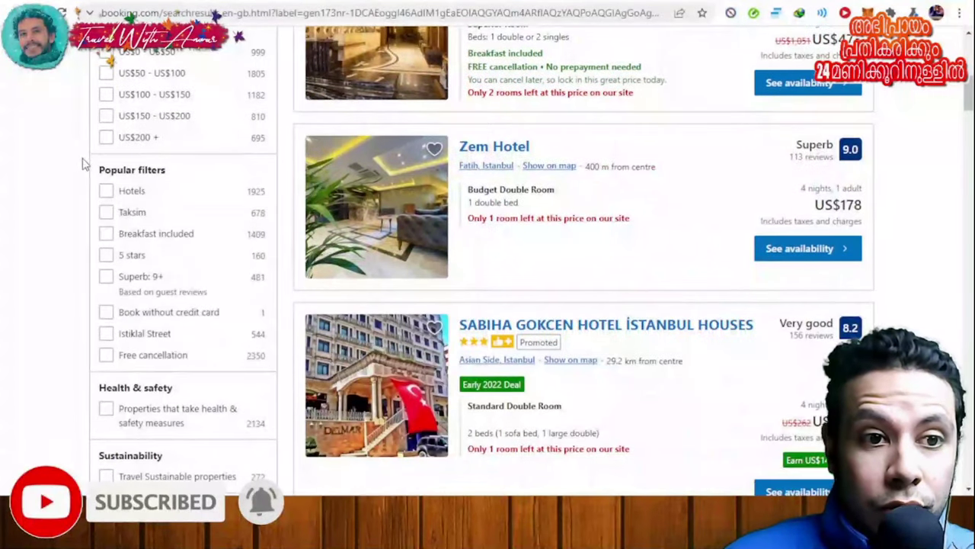
{"action": "scroll", "coordinate": [76, 185], "scroll_direction": "down", "scroll_amount": 2}
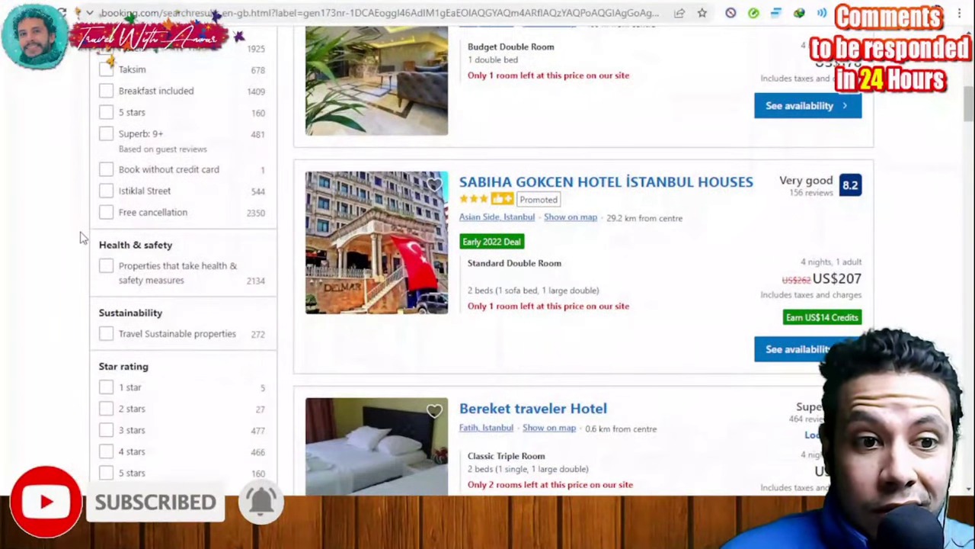
{"action": "scroll", "coordinate": [80, 237], "scroll_direction": "down", "scroll_amount": 3}
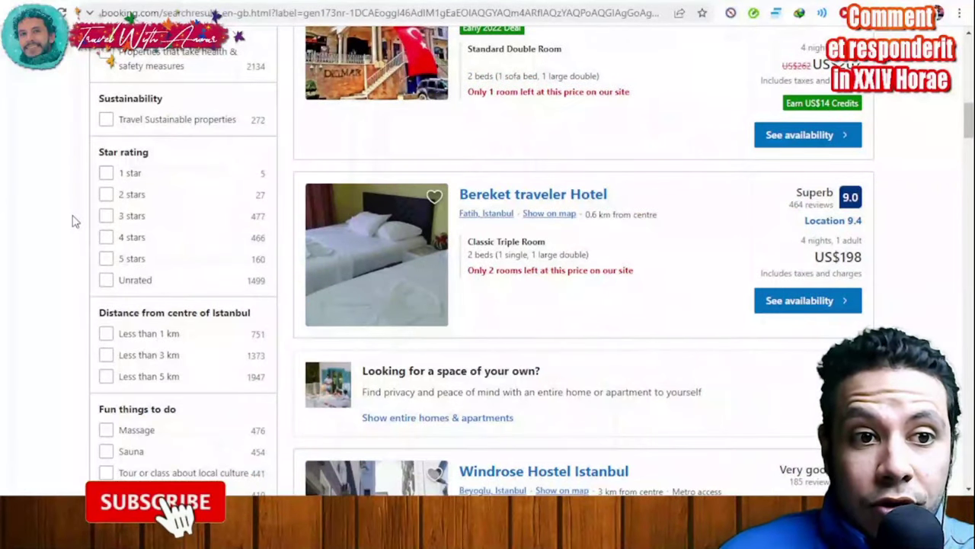
{"action": "scroll", "coordinate": [84, 171], "scroll_direction": "down", "scroll_amount": 4}
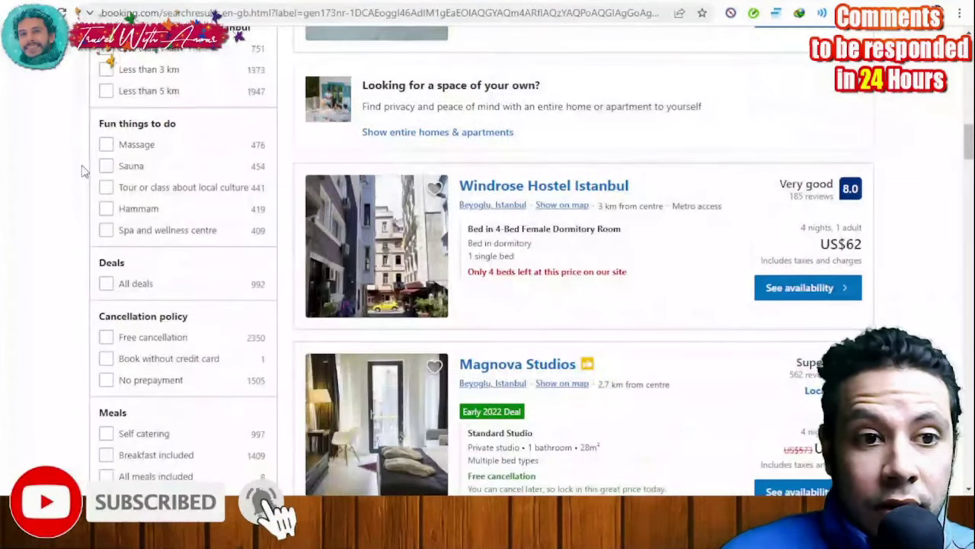
{"action": "scroll", "coordinate": [82, 169], "scroll_direction": "down", "scroll_amount": 7}
{"action": "scroll", "coordinate": [82, 170], "scroll_direction": "up", "scroll_amount": 16}
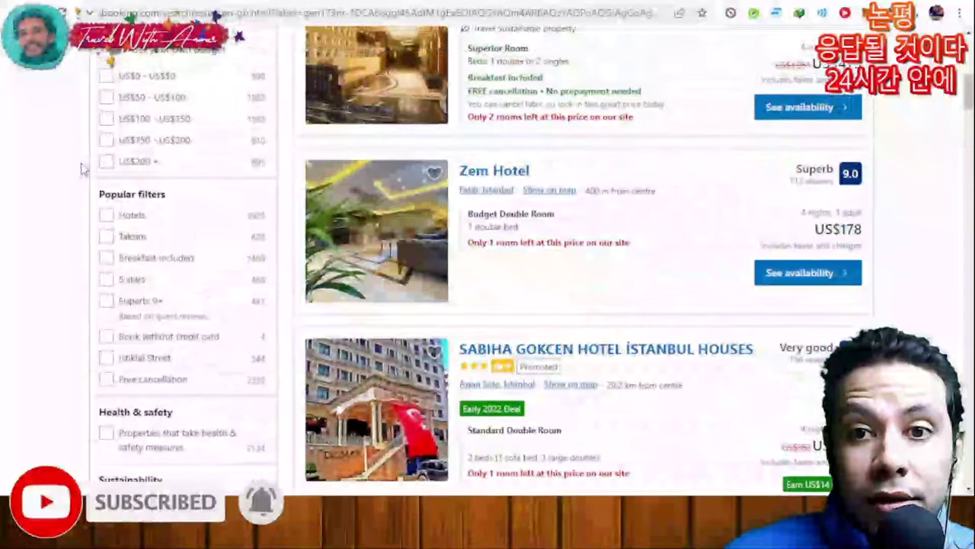
{"action": "scroll", "coordinate": [82, 169], "scroll_direction": "up", "scroll_amount": 6}
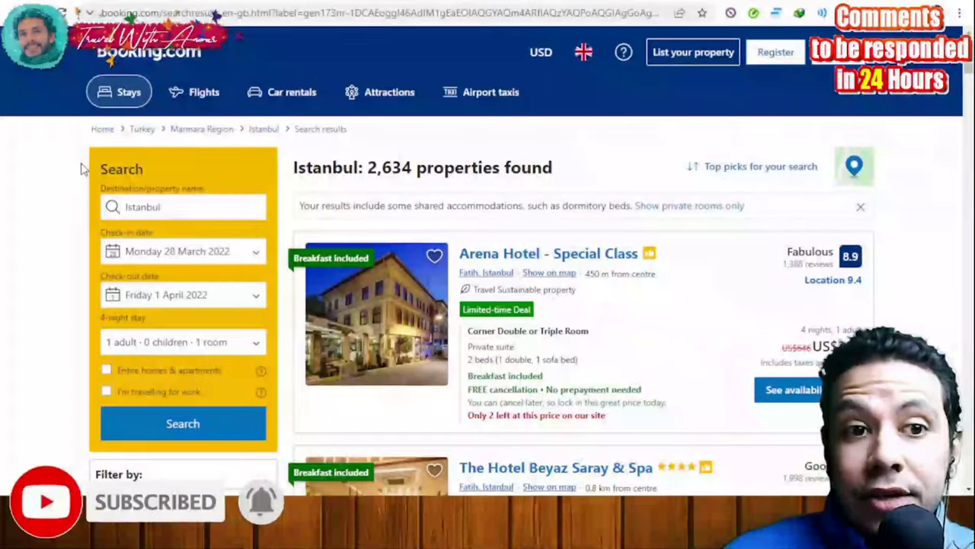
Sort results by Price (lowest first) and scroll down through the cheap dorm-bed hostels
{"action": "left_click", "coordinate": [774, 176]}
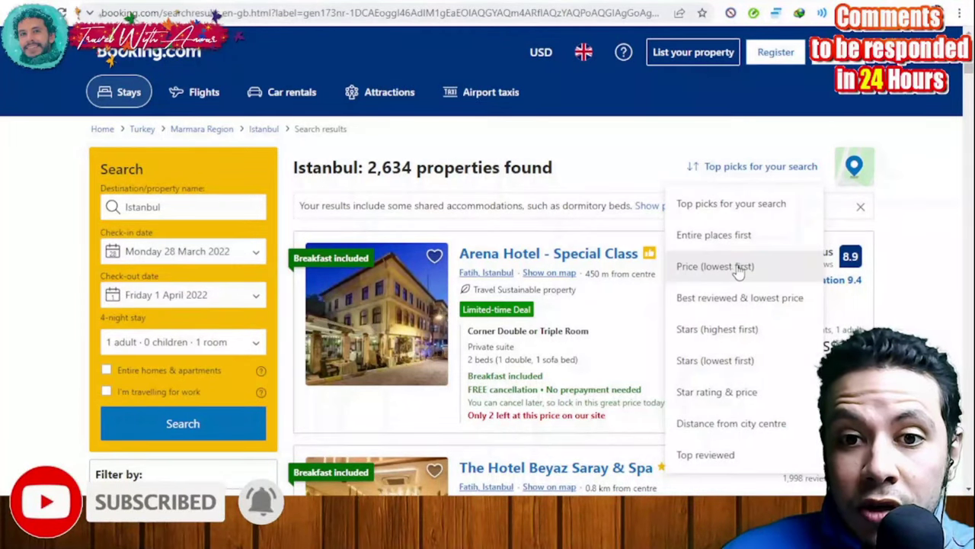
{"action": "left_click", "coordinate": [738, 271]}
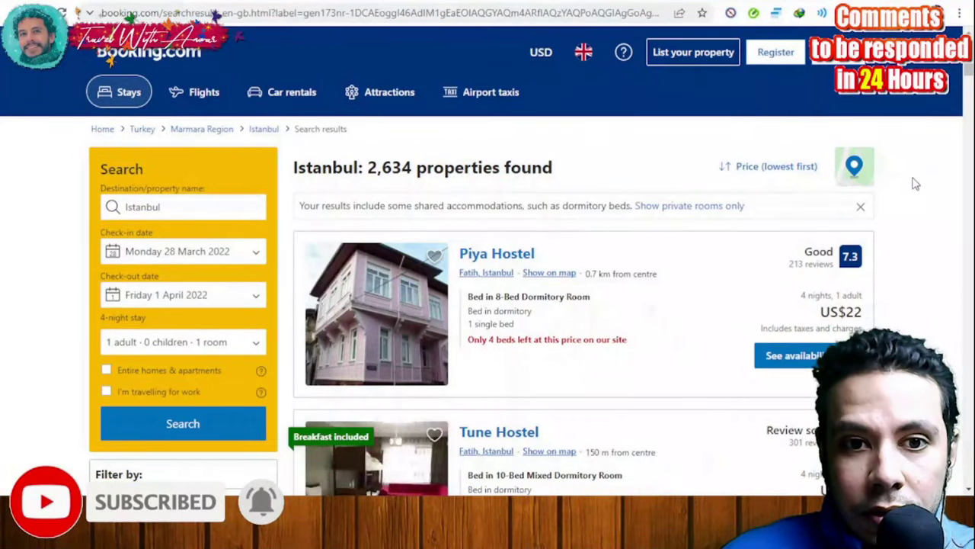
{"action": "scroll", "coordinate": [917, 181], "scroll_direction": "down", "scroll_amount": 1}
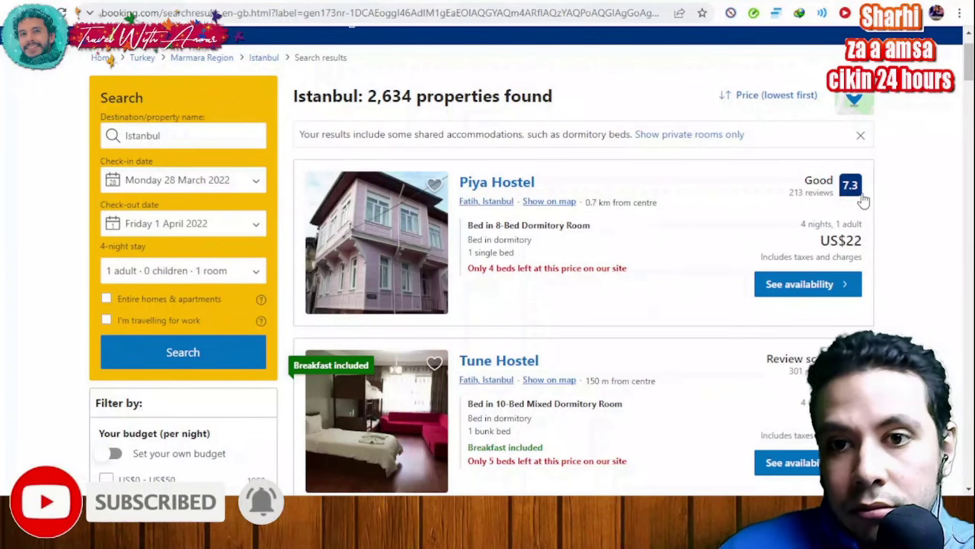
{"action": "scroll", "coordinate": [945, 194], "scroll_direction": "down", "scroll_amount": 5}
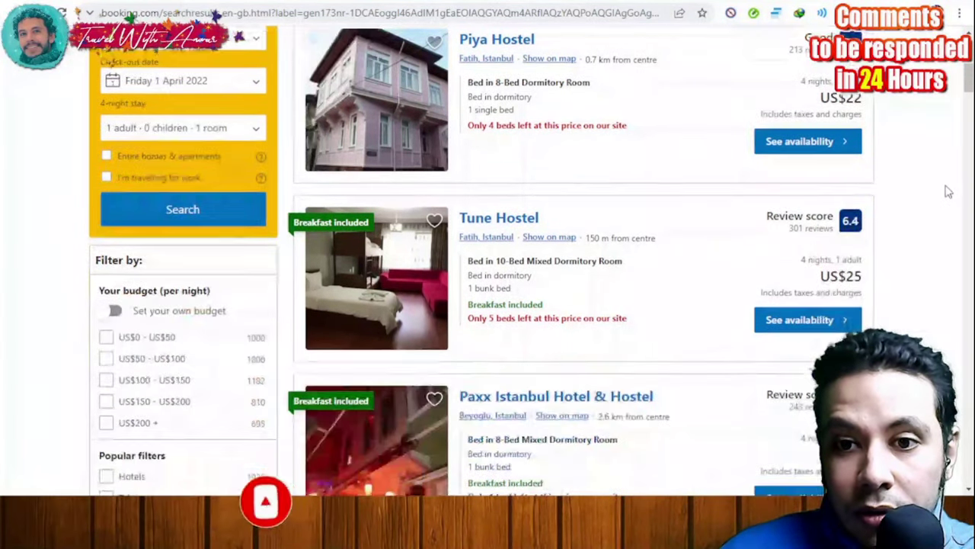
{"action": "scroll", "coordinate": [918, 202], "scroll_direction": "down", "scroll_amount": 7}
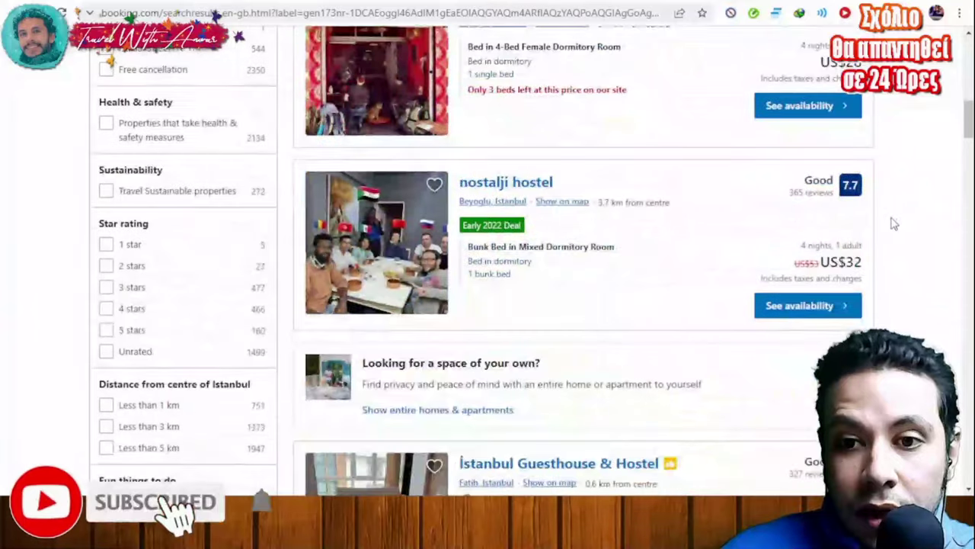
{"action": "scroll", "coordinate": [914, 194], "scroll_direction": "down", "scroll_amount": 2}
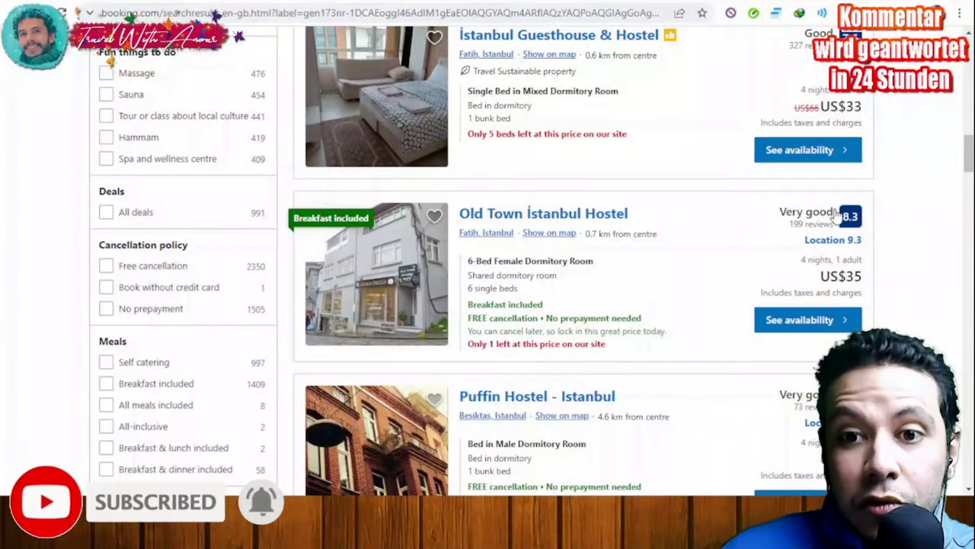
{"action": "scroll", "coordinate": [914, 228], "scroll_direction": "down", "scroll_amount": 2}
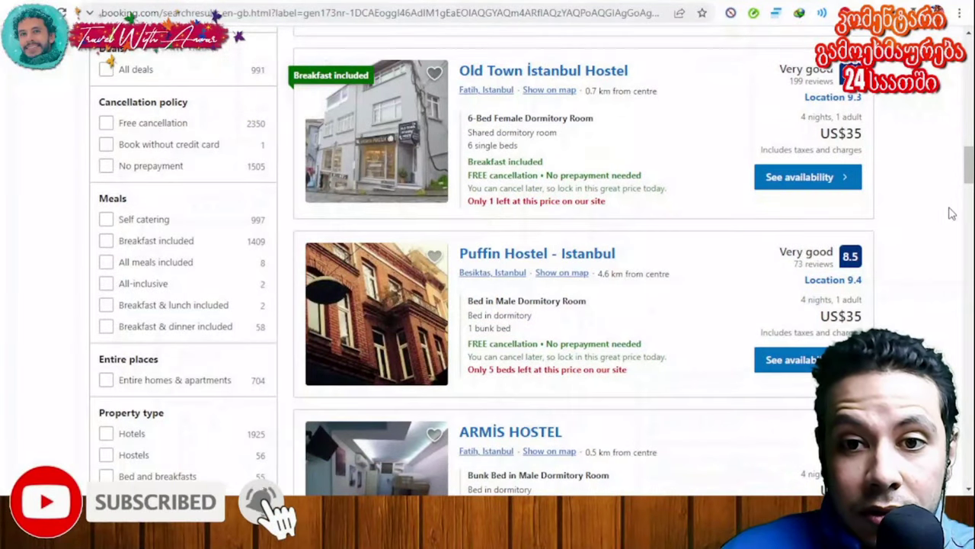
{"action": "scroll", "coordinate": [952, 216], "scroll_direction": "down", "scroll_amount": 1}
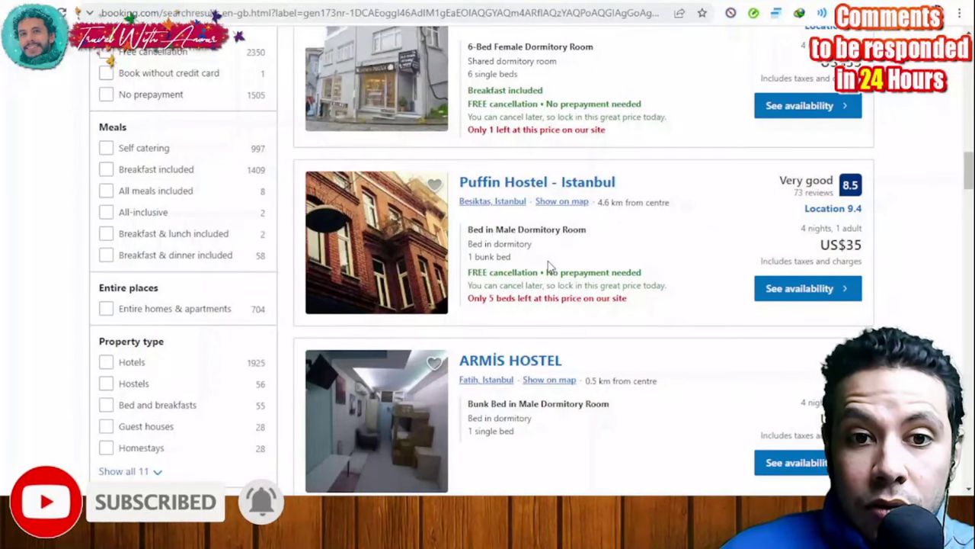
{"action": "left_click", "coordinate": [792, 291]}
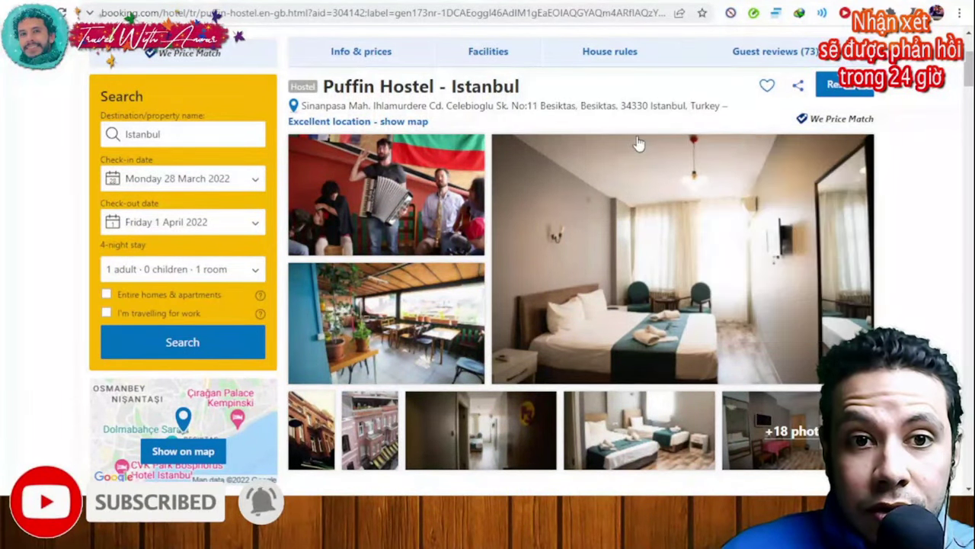
{"action": "scroll", "coordinate": [947, 152], "scroll_direction": "down", "scroll_amount": 3}
{"action": "scroll", "coordinate": [952, 156], "scroll_direction": "down", "scroll_amount": 2}
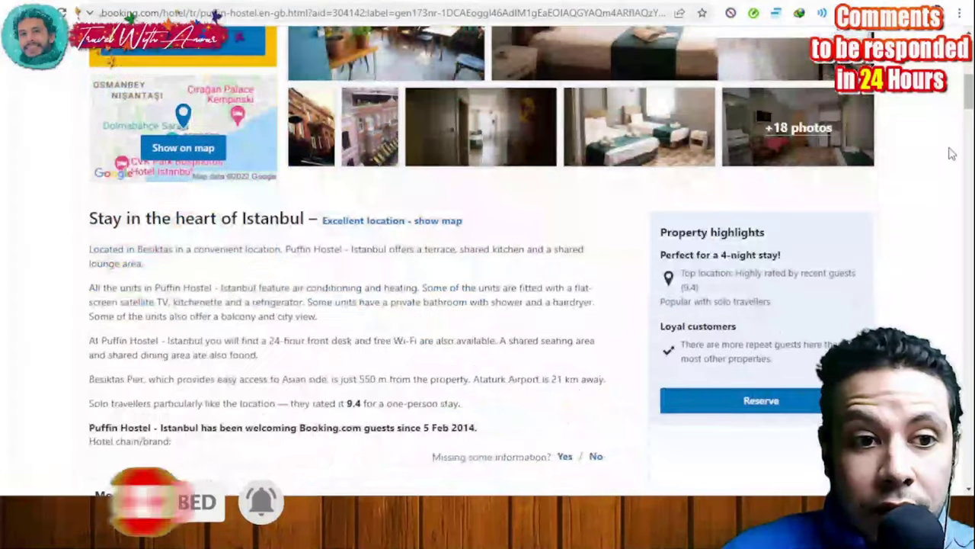
{"action": "scroll", "coordinate": [928, 192], "scroll_direction": "down", "scroll_amount": 4}
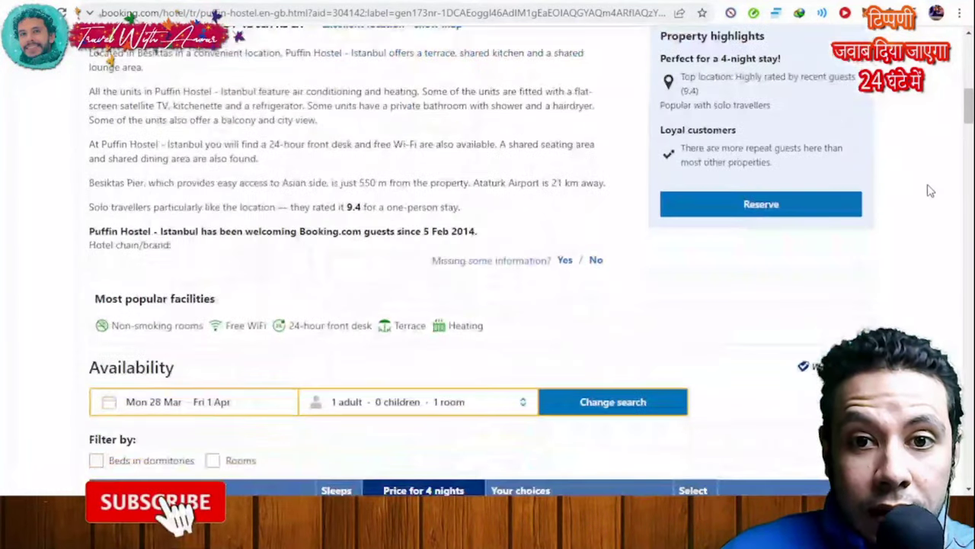
{"action": "scroll", "coordinate": [920, 184], "scroll_direction": "down", "scroll_amount": 3}
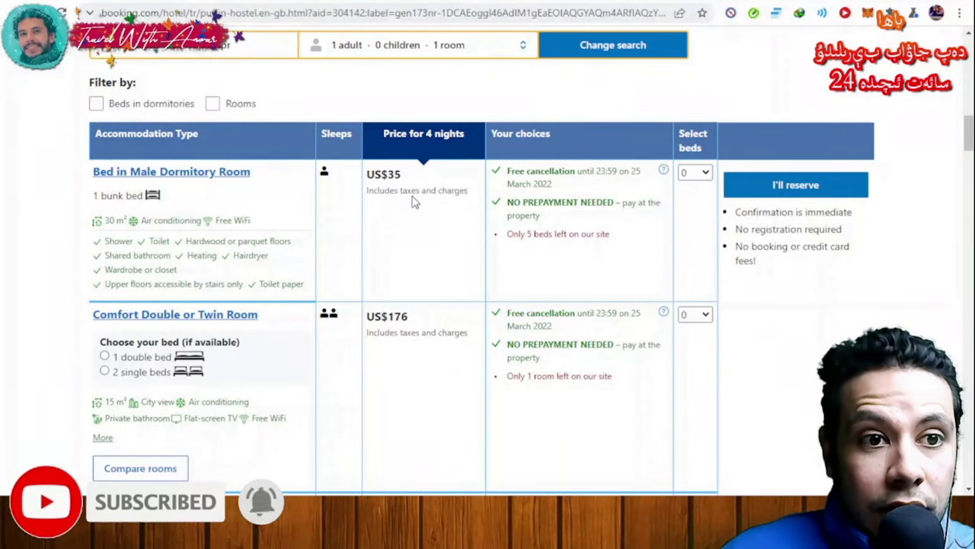
{"action": "scroll", "coordinate": [408, 201], "scroll_direction": "up", "scroll_amount": 2}
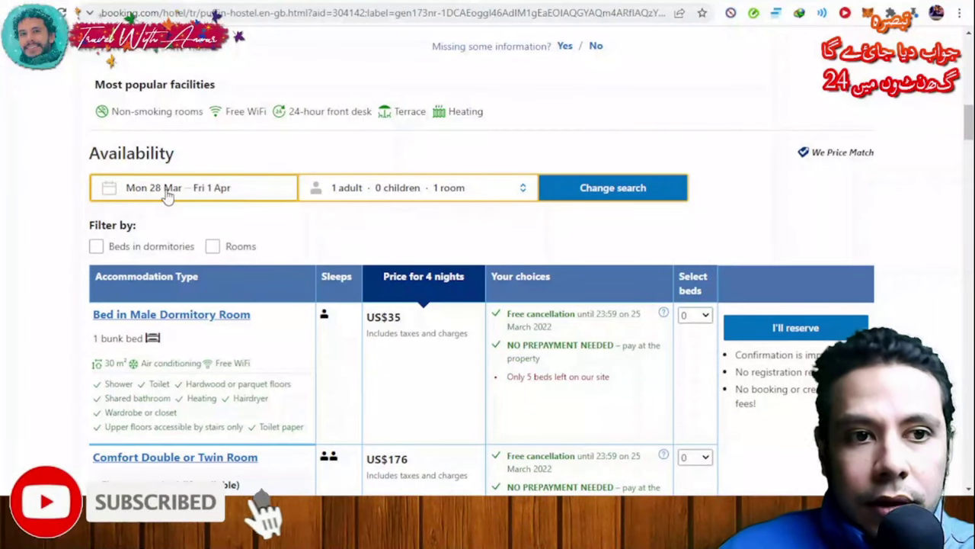
{"action": "scroll", "coordinate": [190, 201], "scroll_direction": "up", "scroll_amount": 1}
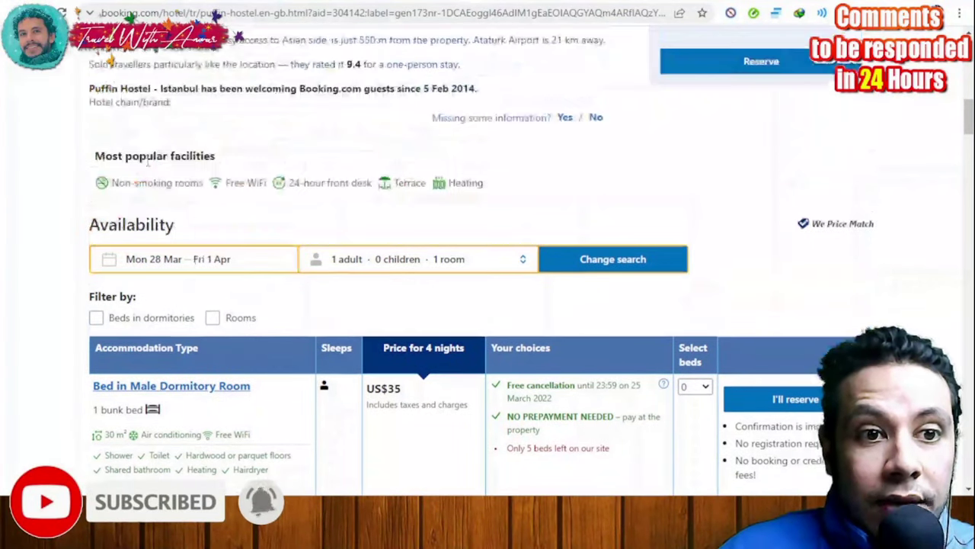
{"action": "scroll", "coordinate": [164, 191], "scroll_direction": "up", "scroll_amount": 1}
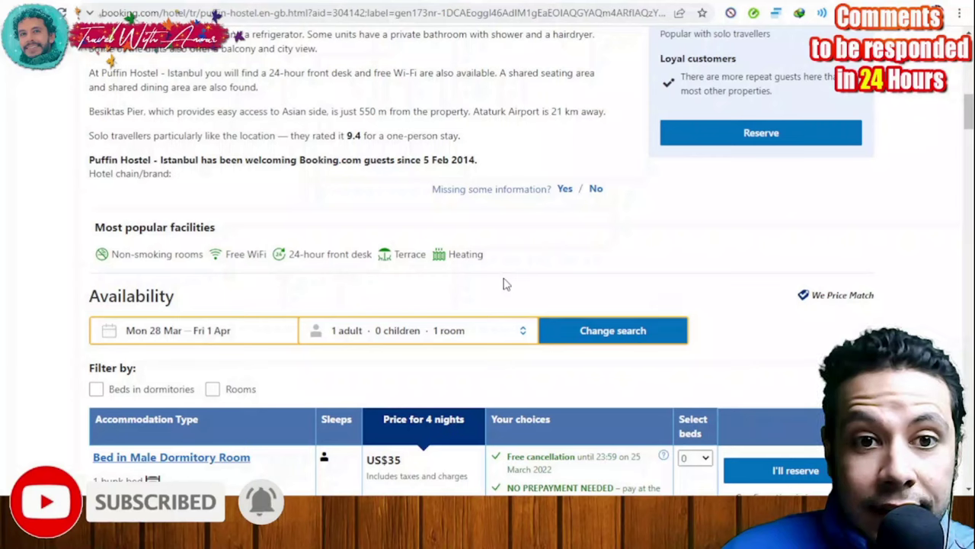
{"action": "scroll", "coordinate": [513, 279], "scroll_direction": "down", "scroll_amount": 1}
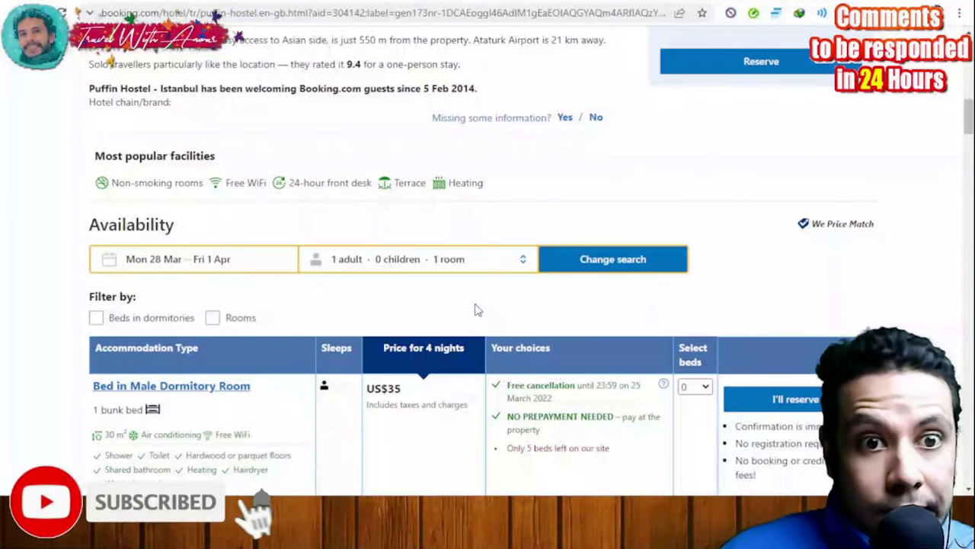
{"action": "scroll", "coordinate": [34, 181], "scroll_direction": "down", "scroll_amount": 3}
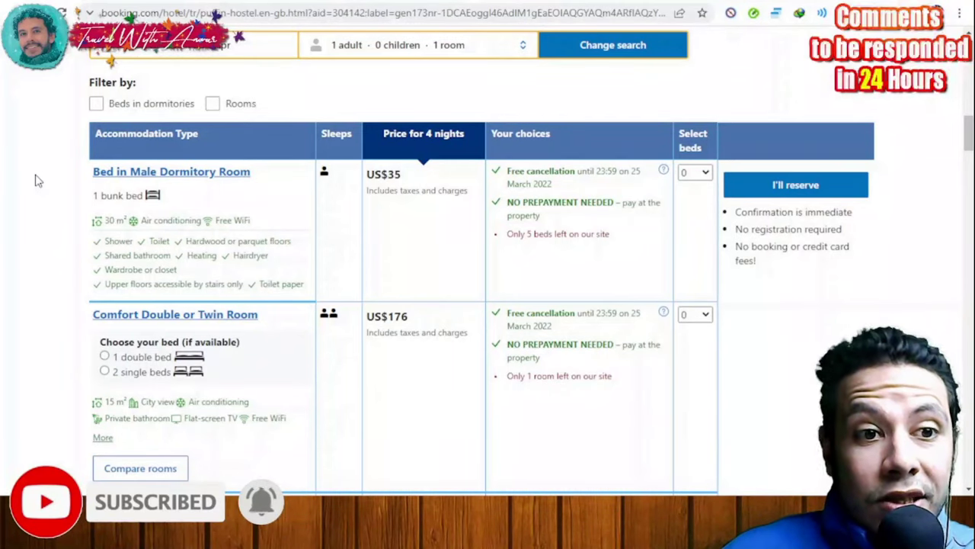
{"action": "scroll", "coordinate": [35, 180], "scroll_direction": "down", "scroll_amount": 1}
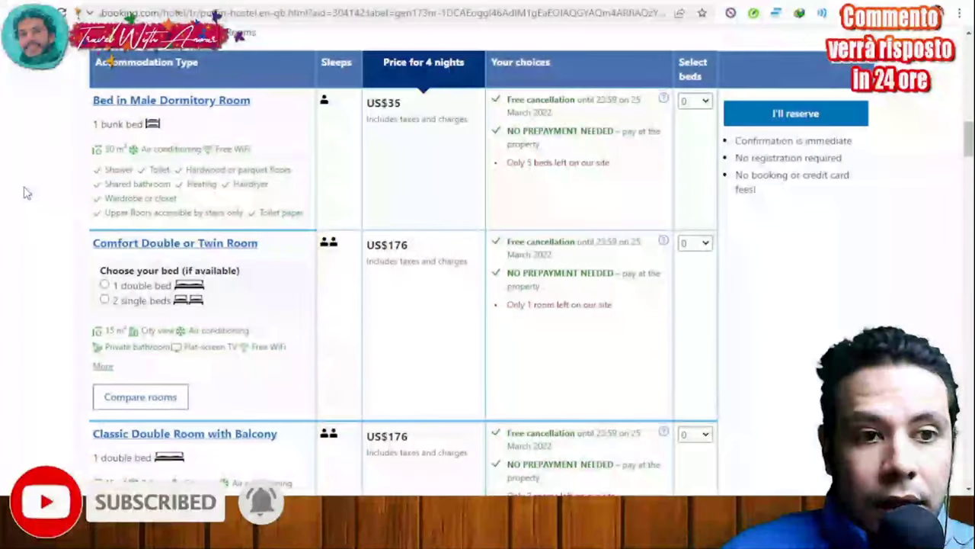
{"action": "scroll", "coordinate": [26, 193], "scroll_direction": "down", "scroll_amount": 1}
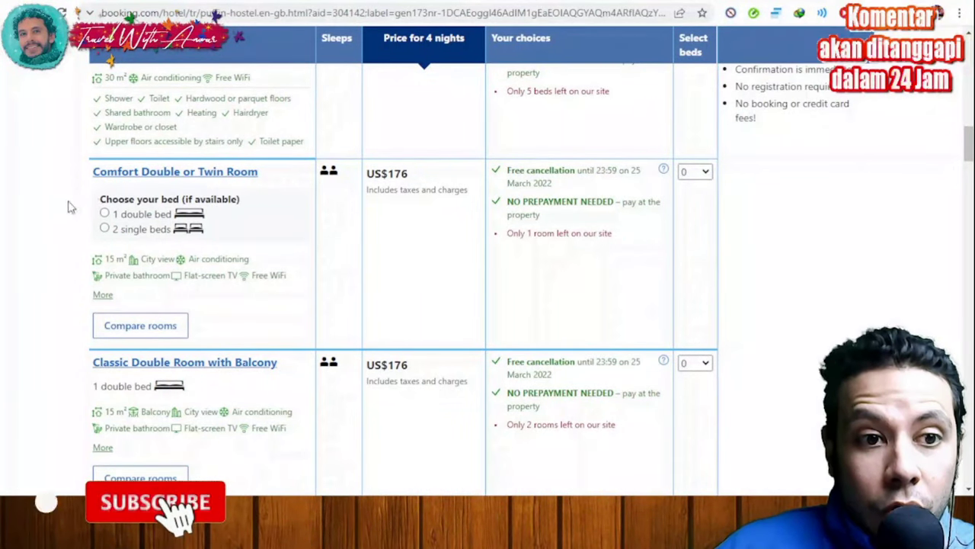
{"action": "scroll", "coordinate": [48, 206], "scroll_direction": "down", "scroll_amount": 1}
{"action": "scroll", "coordinate": [162, 272], "scroll_direction": "down", "scroll_amount": 2}
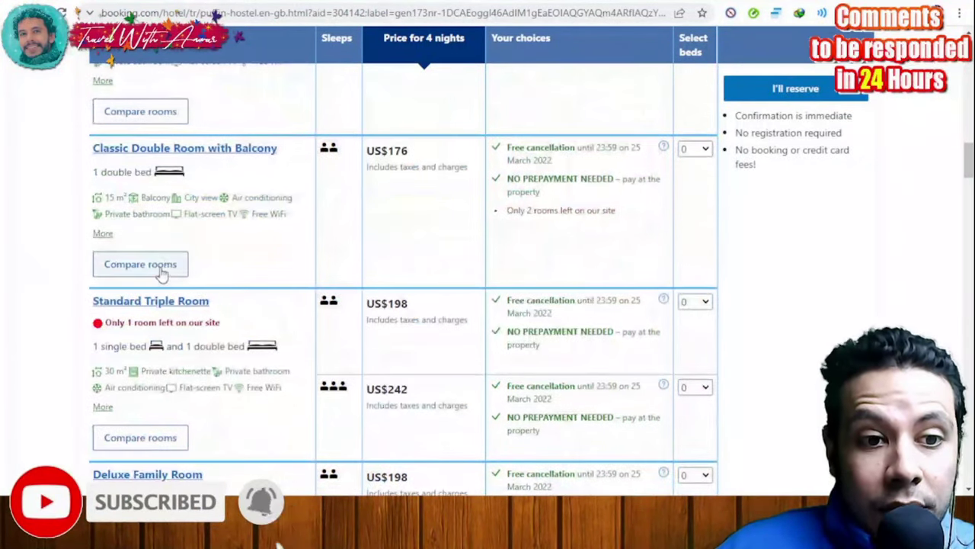
{"action": "scroll", "coordinate": [4, 239], "scroll_direction": "down", "scroll_amount": 1}
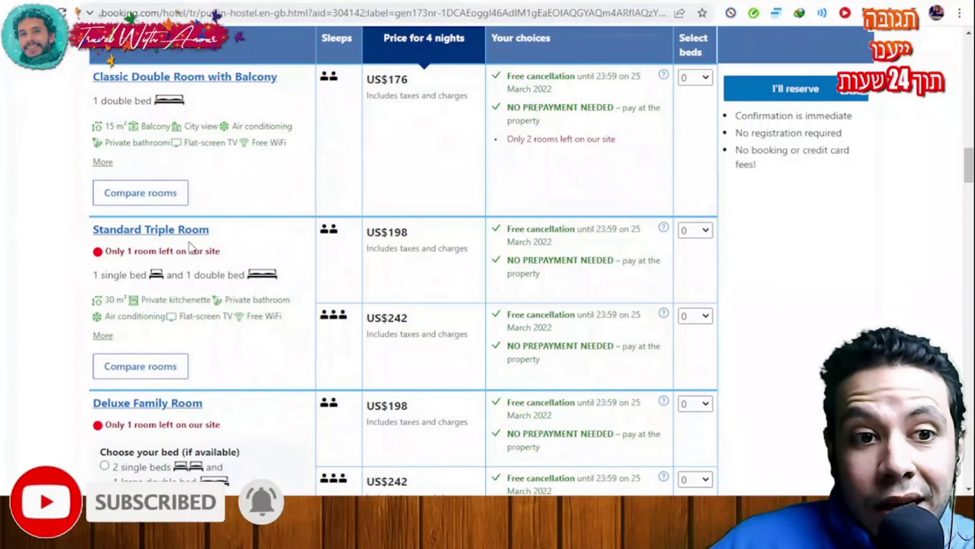
{"action": "scroll", "coordinate": [54, 274], "scroll_direction": "down", "scroll_amount": 3}
{"action": "scroll", "coordinate": [48, 272], "scroll_direction": "up", "scroll_amount": 11}
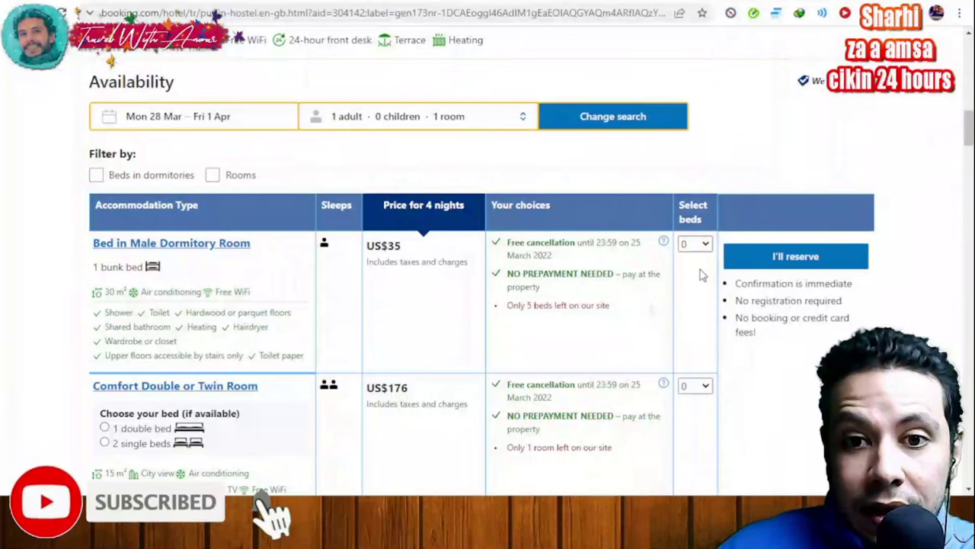
Select 1 bed in the Male Dormitory Room, totalling US$35 for 4 nights
{"action": "left_click", "coordinate": [695, 244]}
{"action": "left_click", "coordinate": [695, 271]}
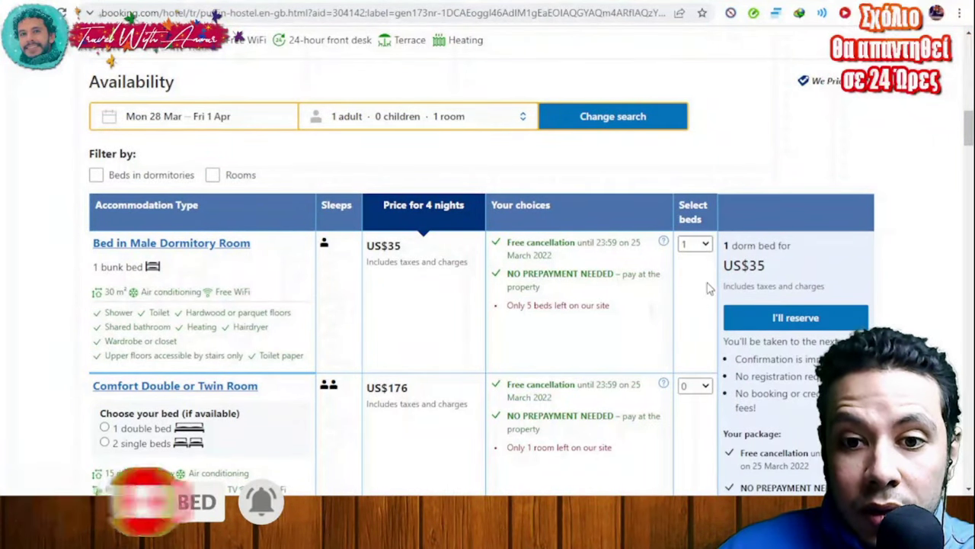
{"action": "scroll", "coordinate": [933, 232], "scroll_direction": "down", "scroll_amount": 3}
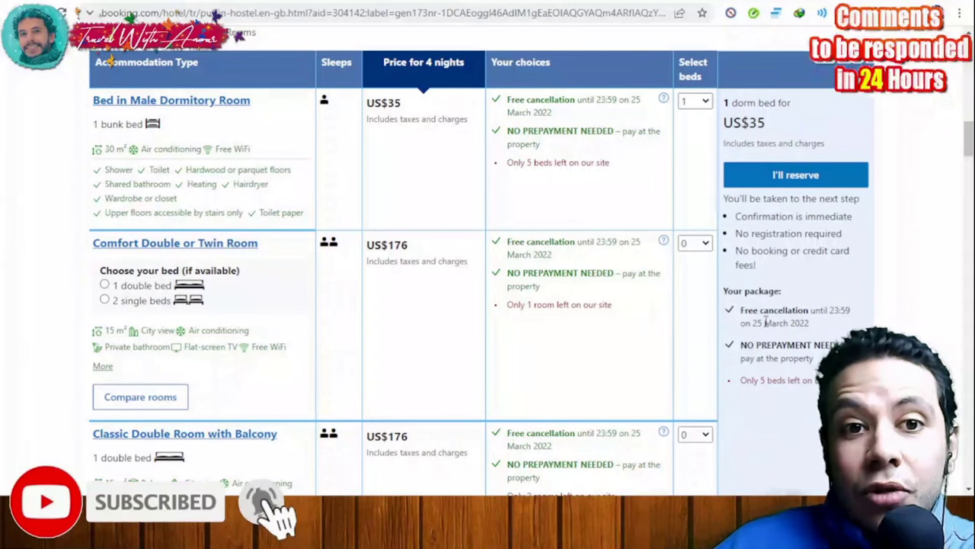
{"action": "scroll", "coordinate": [480, 267], "scroll_direction": "up", "scroll_amount": 1}
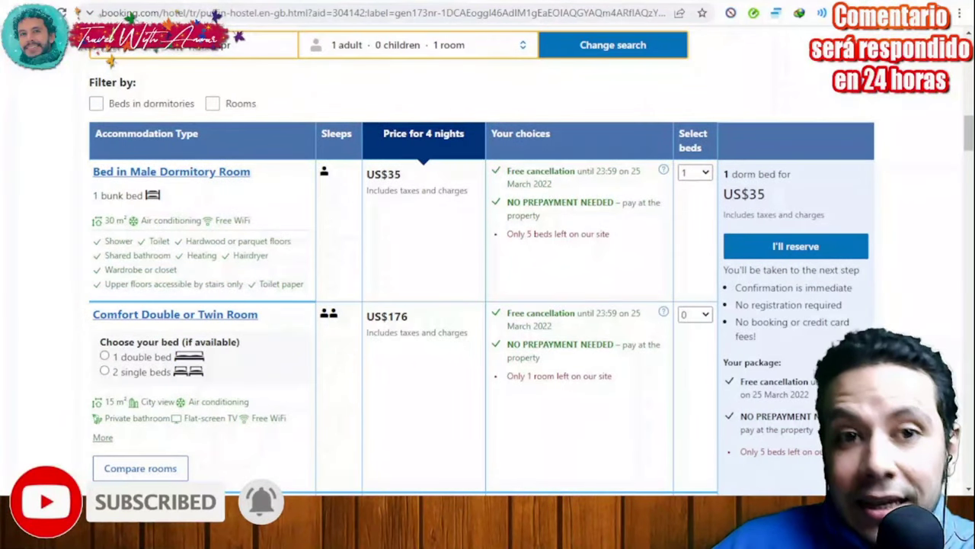
{"action": "scroll", "coordinate": [808, 320], "scroll_direction": "up", "scroll_amount": 1}
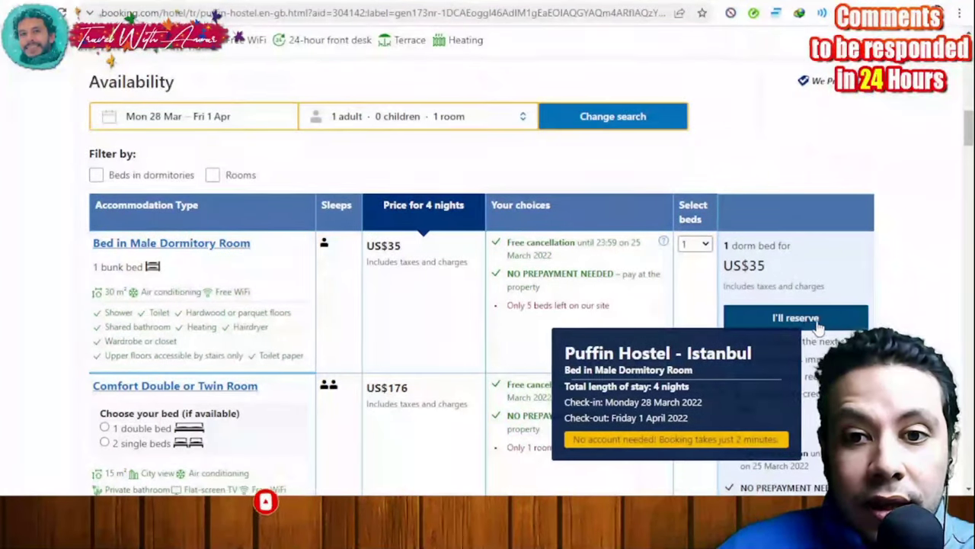
Reserve the dorm bed and scroll through the Enter your details form to Next: Final details
{"action": "left_click", "coordinate": [821, 325]}
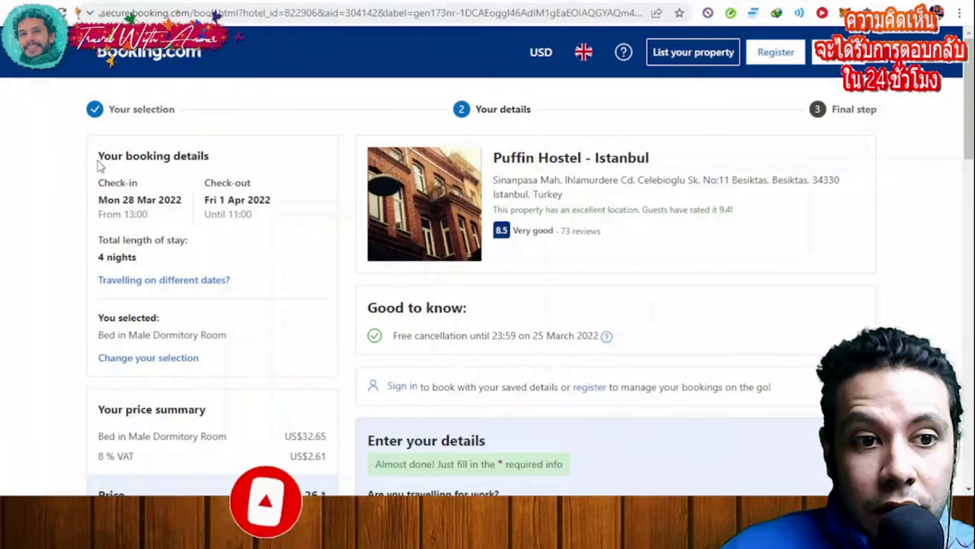
{"action": "scroll", "coordinate": [102, 164], "scroll_direction": "down", "scroll_amount": 1}
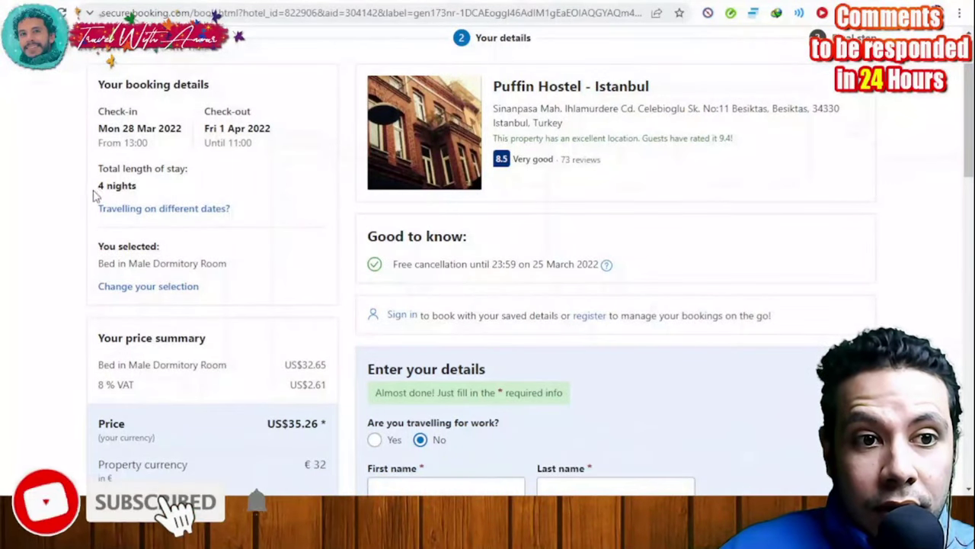
{"action": "scroll", "coordinate": [229, 206], "scroll_direction": "down", "scroll_amount": 1}
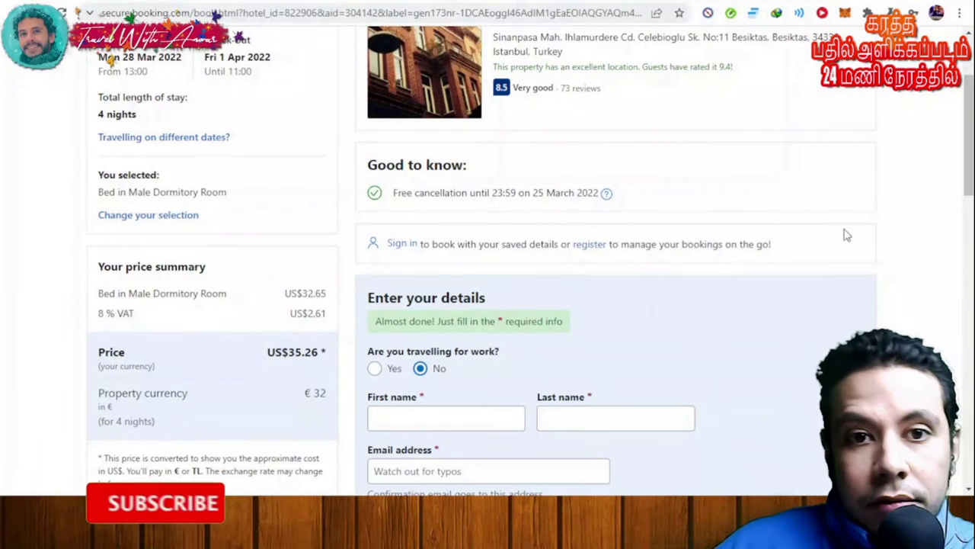
{"action": "scroll", "coordinate": [808, 221], "scroll_direction": "down", "scroll_amount": 3}
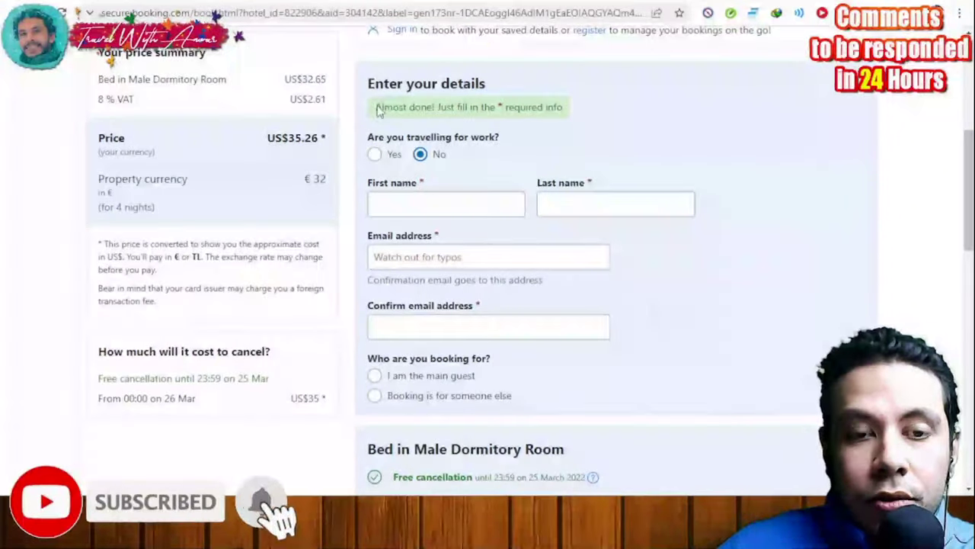
{"action": "scroll", "coordinate": [622, 130], "scroll_direction": "down", "scroll_amount": 3}
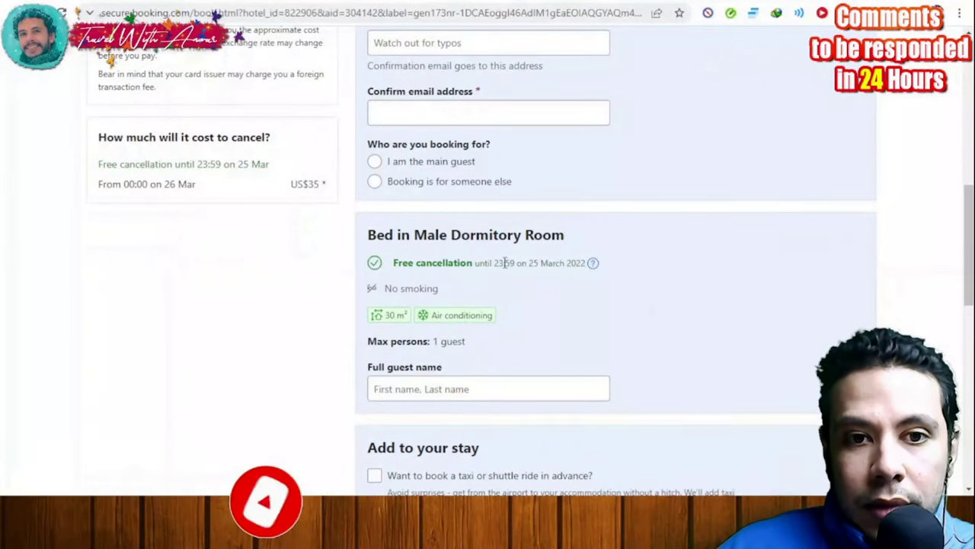
{"action": "scroll", "coordinate": [582, 256], "scroll_direction": "down", "scroll_amount": 2}
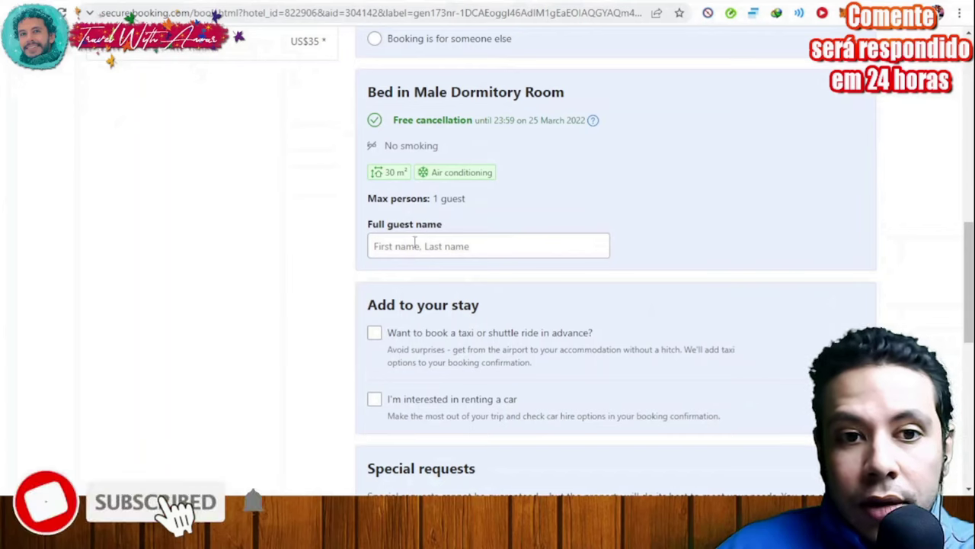
{"action": "scroll", "coordinate": [599, 250], "scroll_direction": "down", "scroll_amount": 3}
{"action": "scroll", "coordinate": [671, 240], "scroll_direction": "down", "scroll_amount": 1}
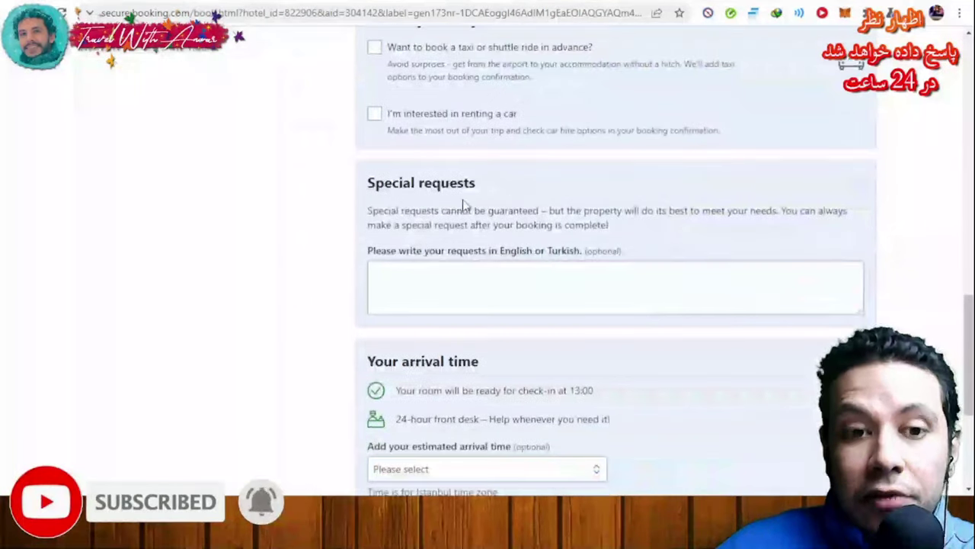
{"action": "scroll", "coordinate": [514, 206], "scroll_direction": "down", "scroll_amount": 3}
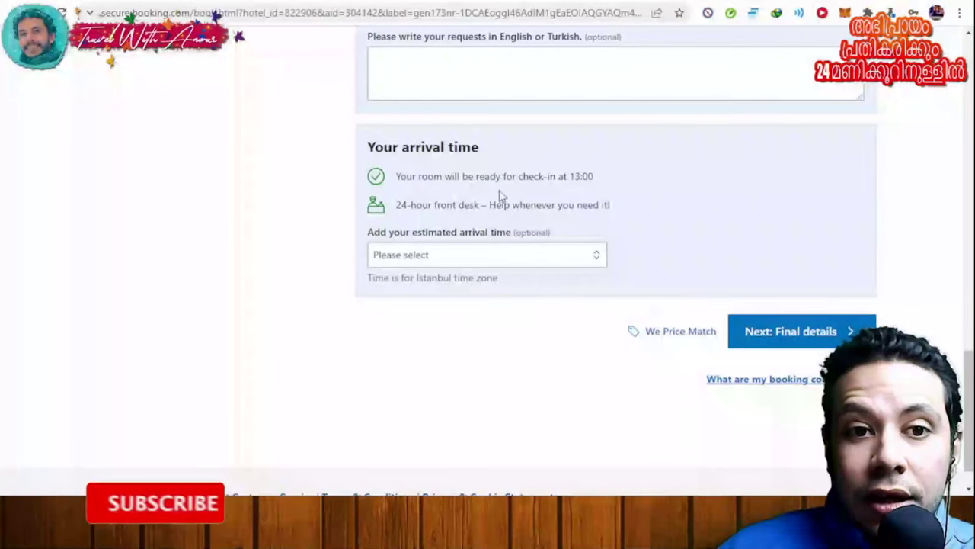
{"action": "scroll", "coordinate": [645, 243], "scroll_direction": "up", "scroll_amount": 15}
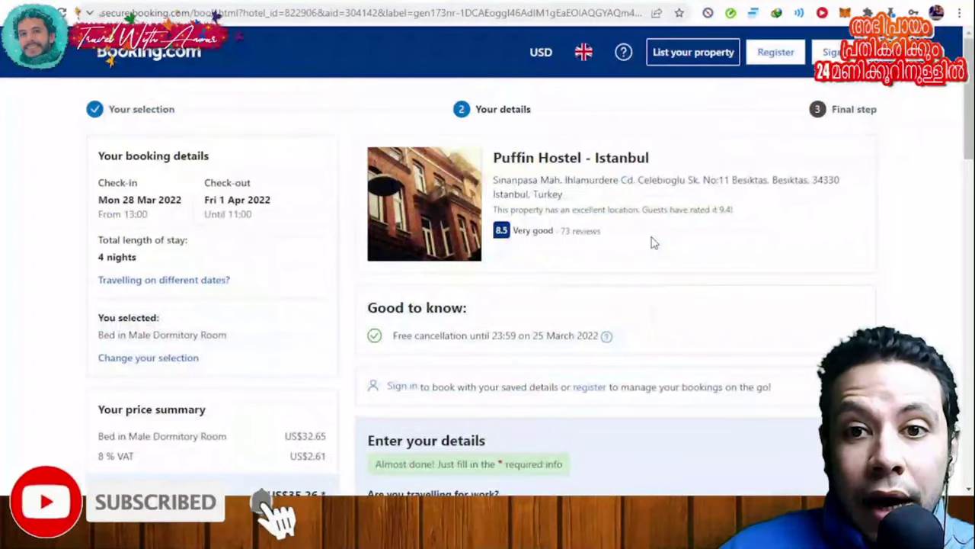
{"action": "scroll", "coordinate": [653, 242], "scroll_direction": "down", "scroll_amount": 15}
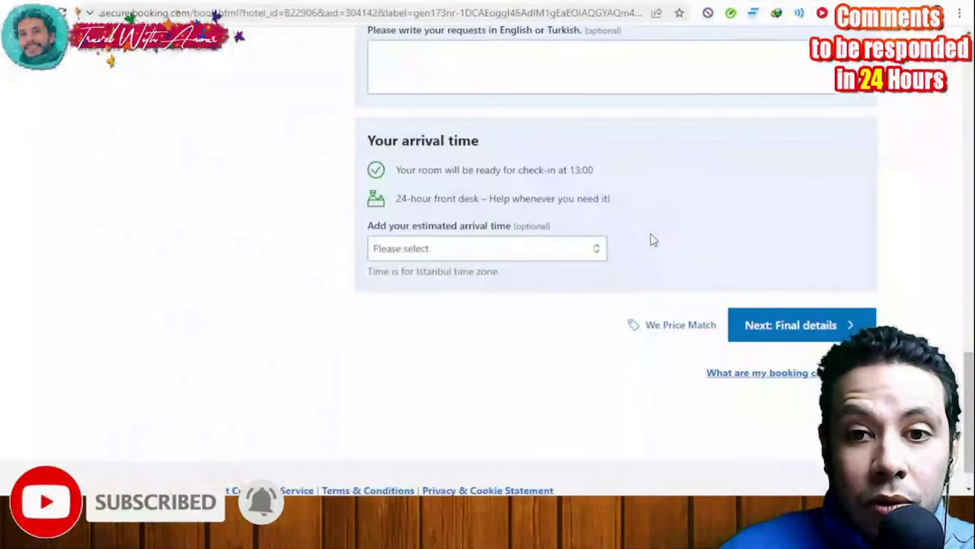
{"action": "scroll", "coordinate": [653, 241], "scroll_direction": "down", "scroll_amount": 1}
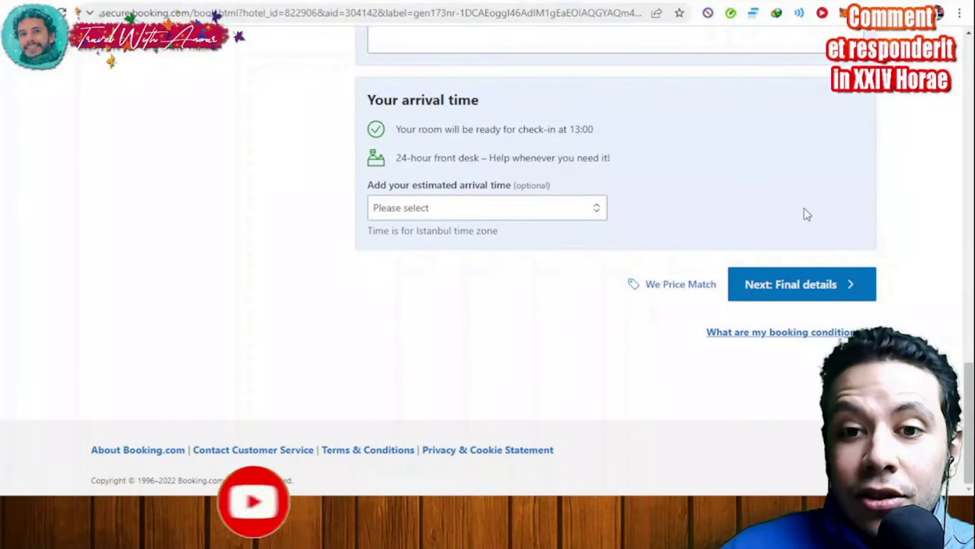
{"action": "mouse_move", "coordinate": [800, 293]}
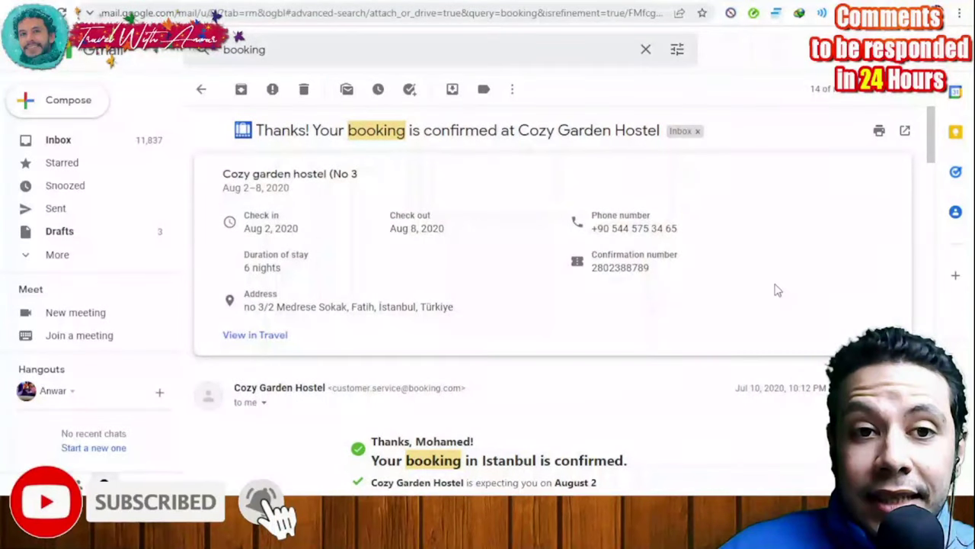
Read through the Cozy Garden Hostel confirmation email for Aug 2–8, 2020
{"action": "scroll", "coordinate": [777, 290], "scroll_direction": "down", "scroll_amount": 2}
{"action": "scroll", "coordinate": [777, 290], "scroll_direction": "up", "scroll_amount": 2}
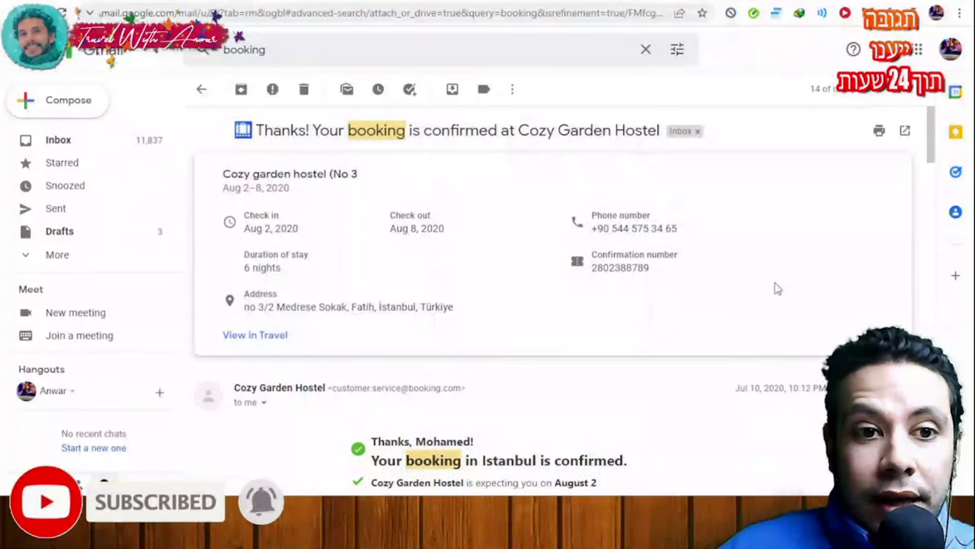
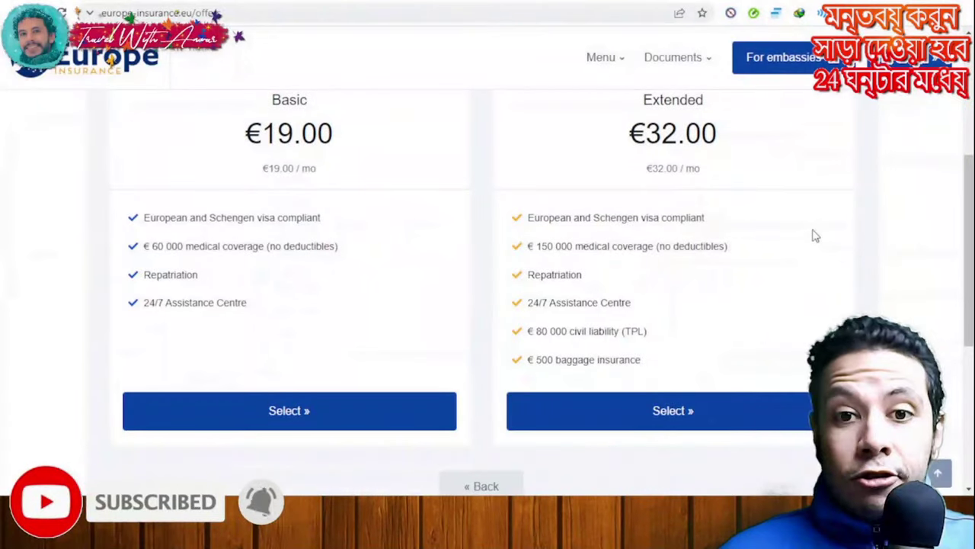
Highlight the Basic plan's 60 000 medical coverage and select the €19.00 Basic plan
{"action": "scroll", "coordinate": [888, 264], "scroll_direction": "up", "scroll_amount": 1}
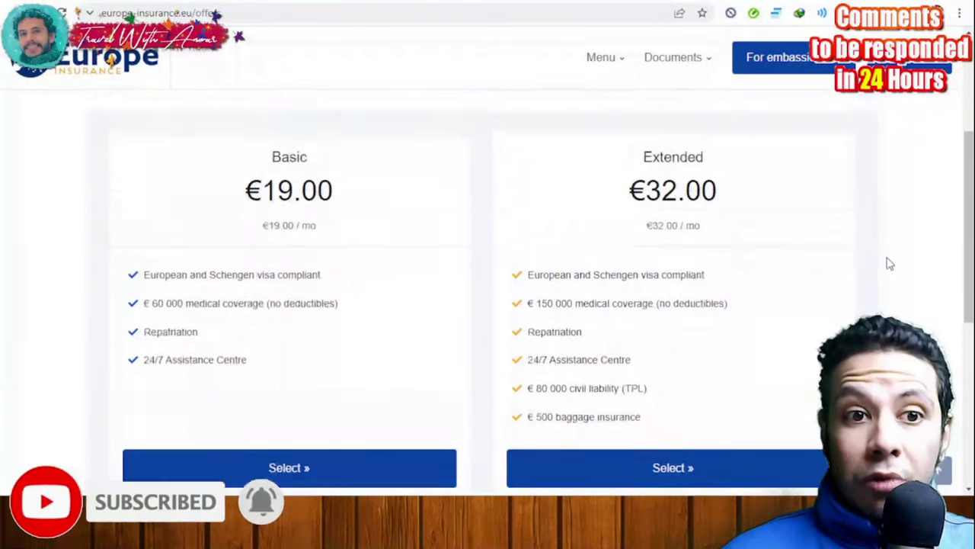
{"action": "scroll", "coordinate": [848, 264], "scroll_direction": "down", "scroll_amount": 1}
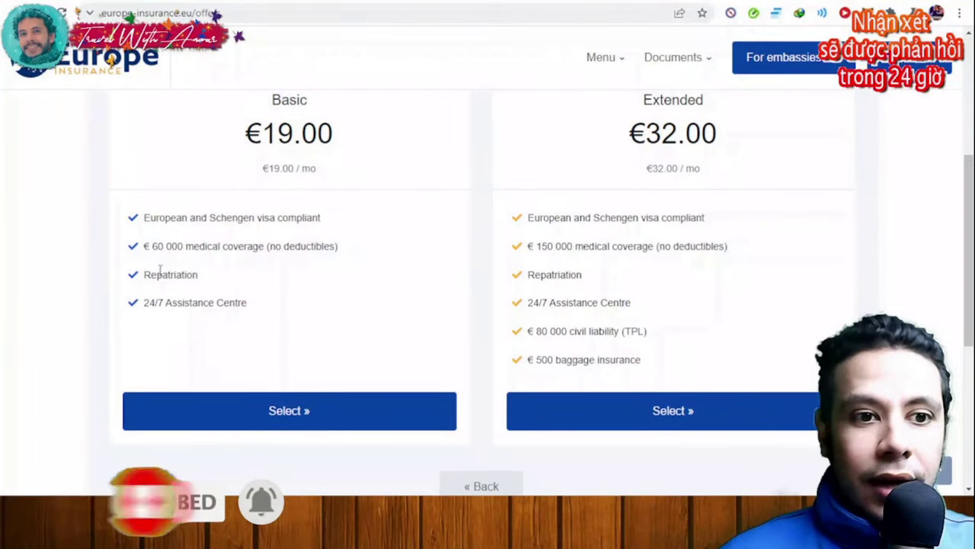
{"action": "left_click_drag", "start_coordinate": [186, 247], "coordinate": [150, 246]}
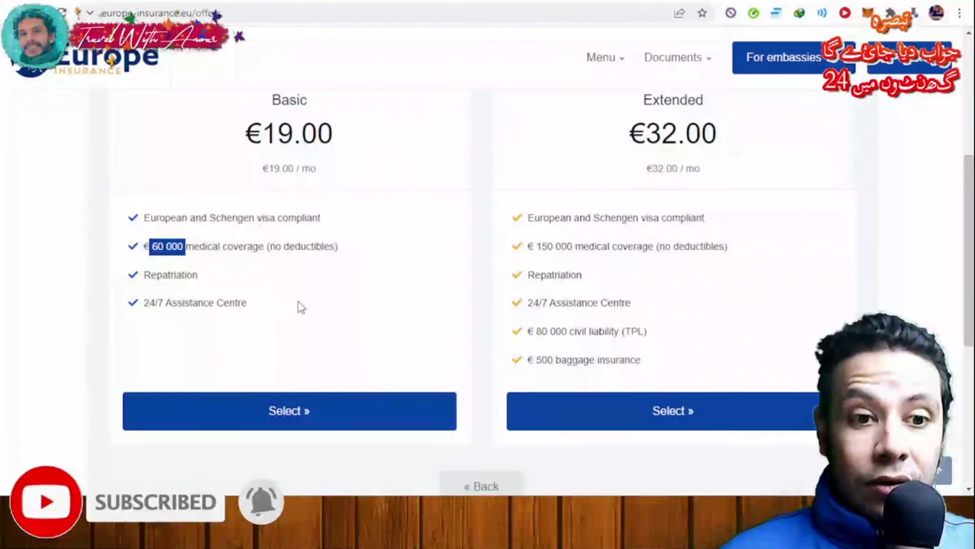
{"action": "scroll", "coordinate": [342, 275], "scroll_direction": "up", "scroll_amount": 1}
{"action": "scroll", "coordinate": [335, 335], "scroll_direction": "down", "scroll_amount": 1}
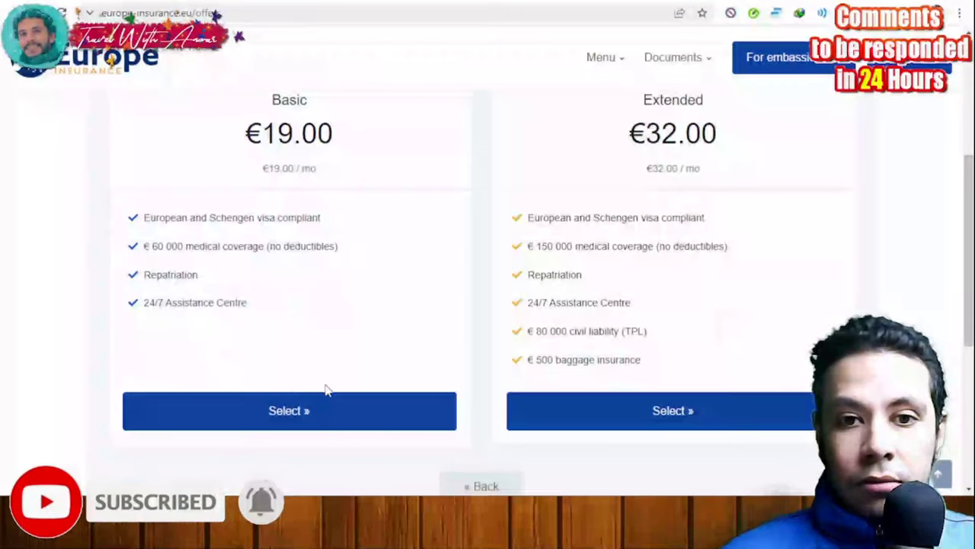
{"action": "scroll", "coordinate": [754, 203], "scroll_direction": "up", "scroll_amount": 1}
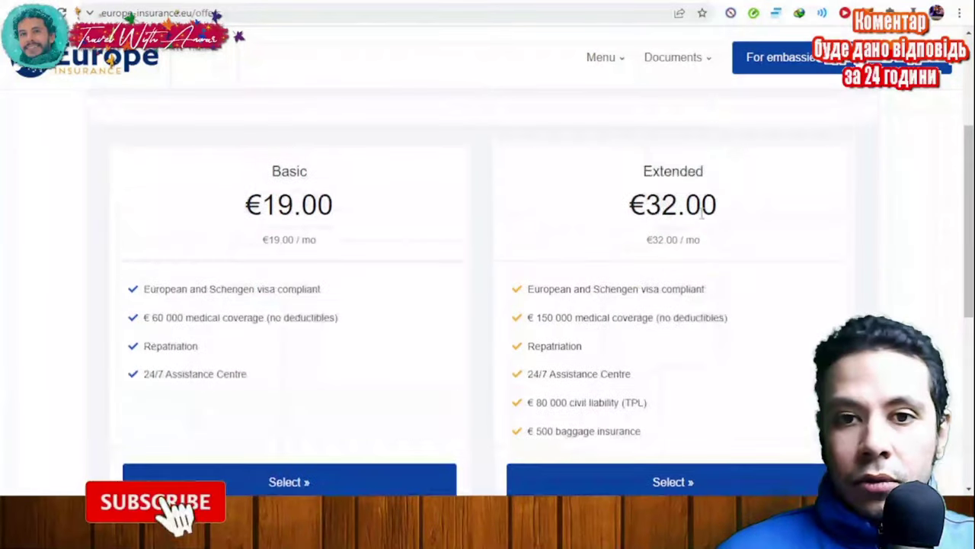
{"action": "scroll", "coordinate": [455, 194], "scroll_direction": "down", "scroll_amount": 1}
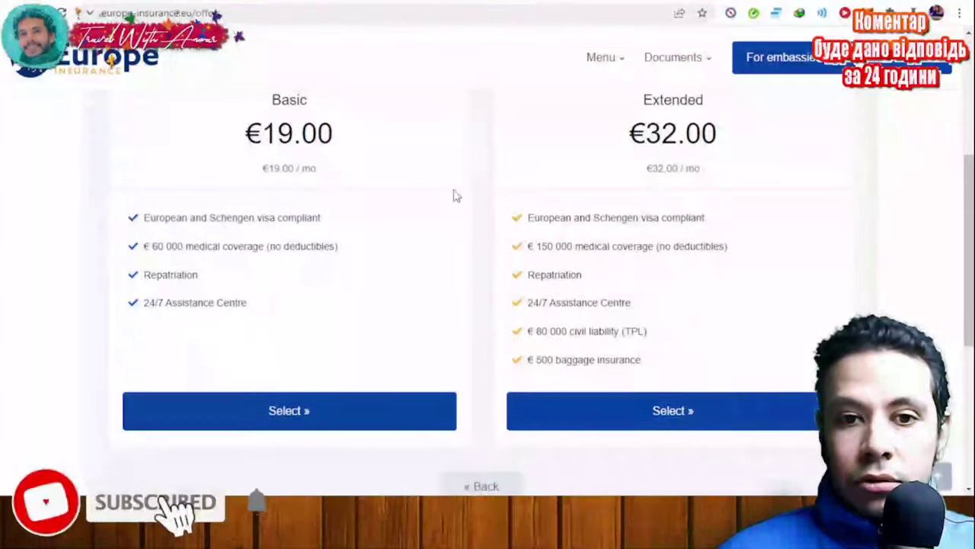
{"action": "left_click", "coordinate": [302, 419]}
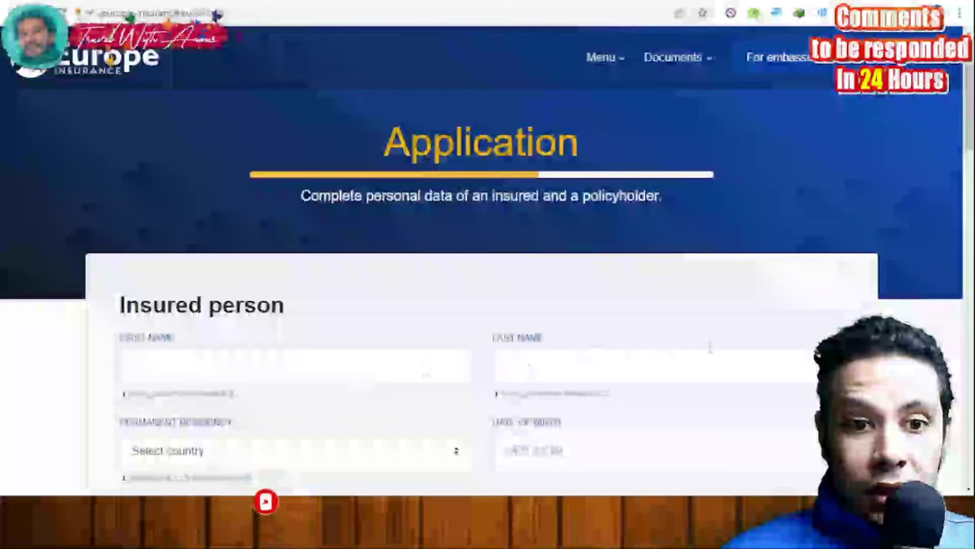
Scroll through the Insured person, Policyholder and Important statements sections of the Application form
{"action": "scroll", "coordinate": [424, 370], "scroll_direction": "down", "scroll_amount": 1}
{"action": "scroll", "coordinate": [457, 251], "scroll_direction": "down", "scroll_amount": 2}
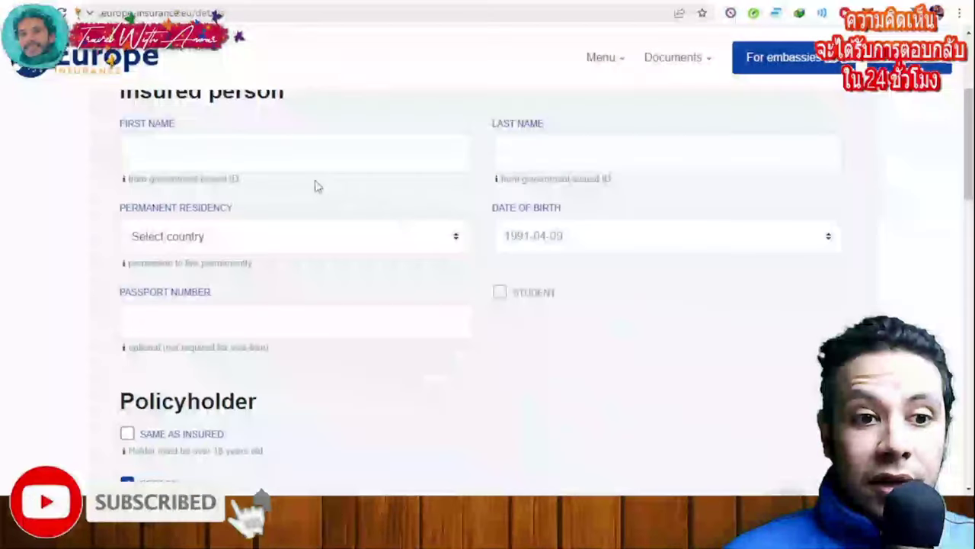
{"action": "scroll", "coordinate": [556, 246], "scroll_direction": "up", "scroll_amount": 1}
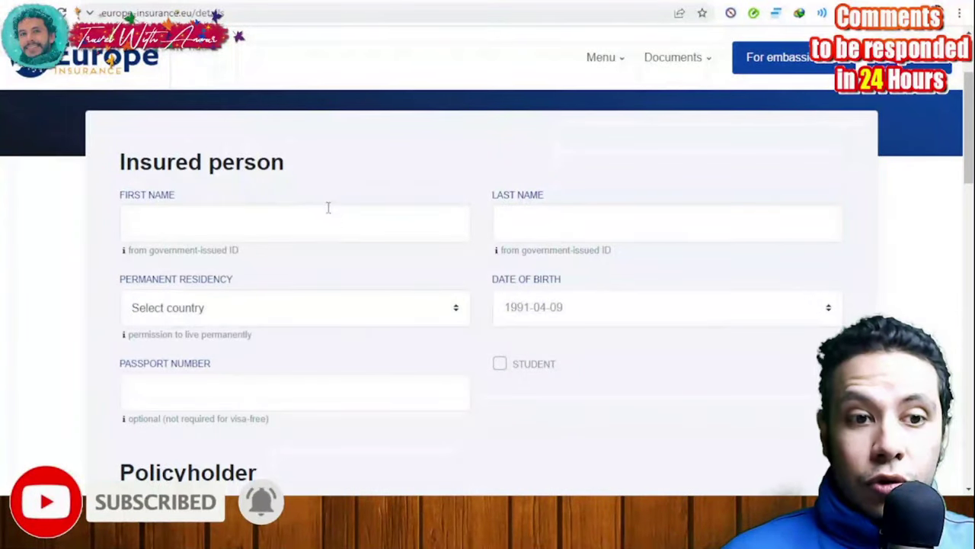
{"action": "scroll", "coordinate": [340, 224], "scroll_direction": "down", "scroll_amount": 4}
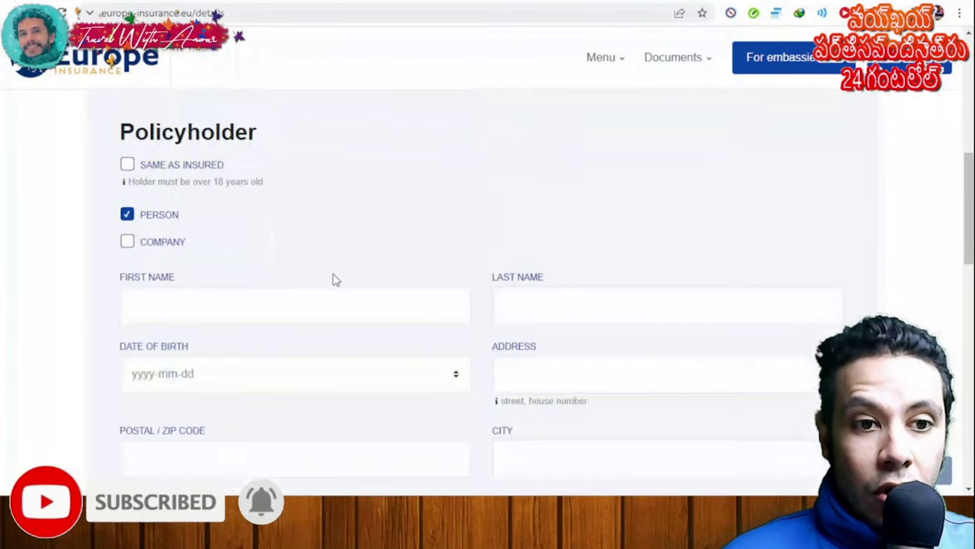
{"action": "scroll", "coordinate": [333, 279], "scroll_direction": "down", "scroll_amount": 1}
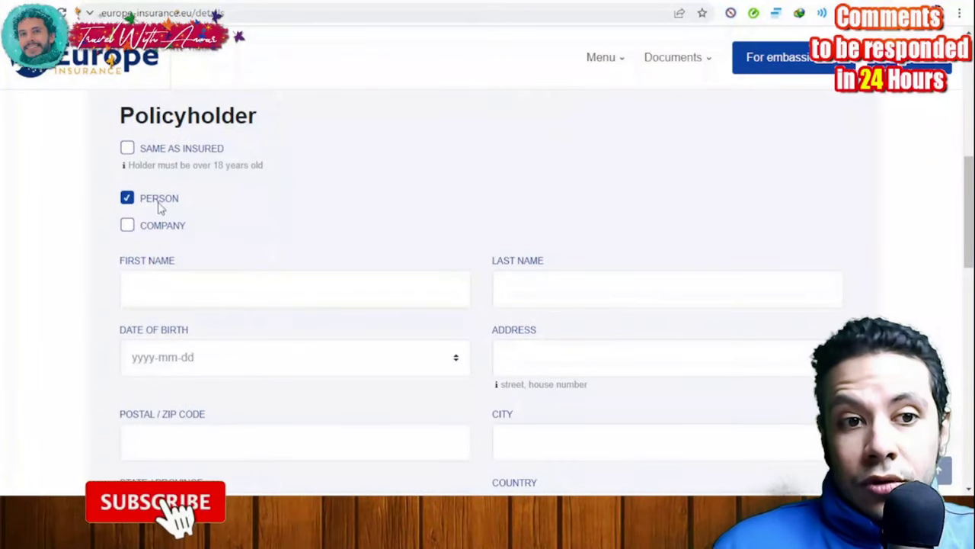
{"action": "scroll", "coordinate": [305, 212], "scroll_direction": "down", "scroll_amount": 5}
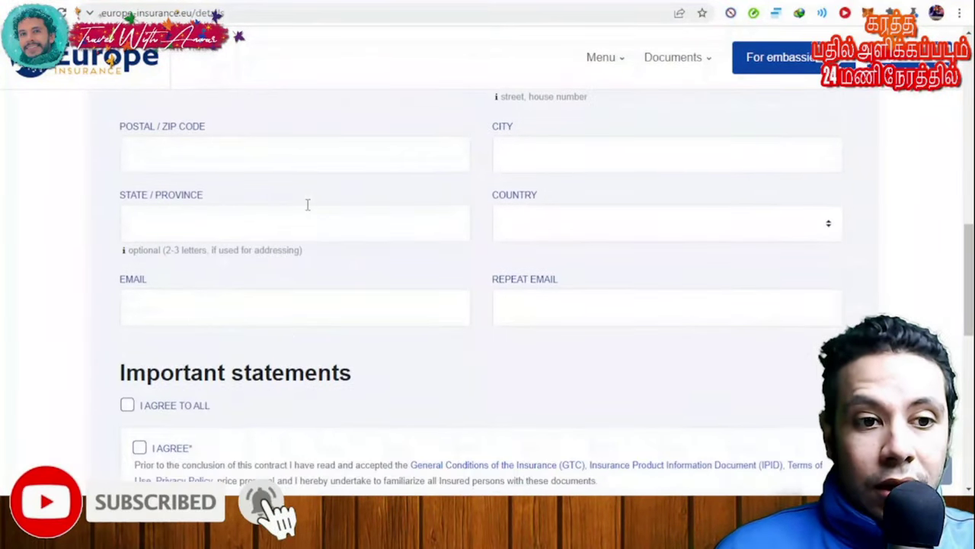
{"action": "scroll", "coordinate": [508, 264], "scroll_direction": "down", "scroll_amount": 2}
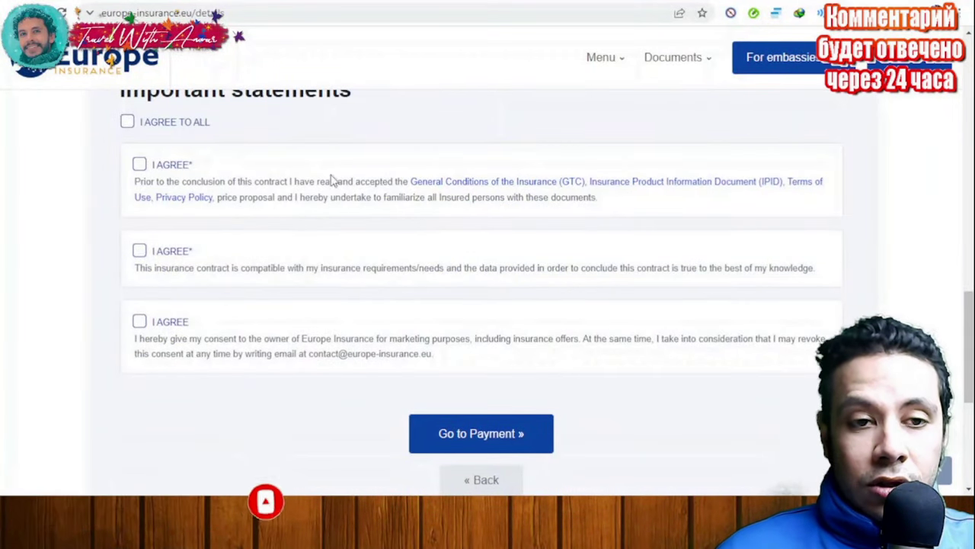
{"action": "scroll", "coordinate": [470, 298], "scroll_direction": "down", "scroll_amount": 2}
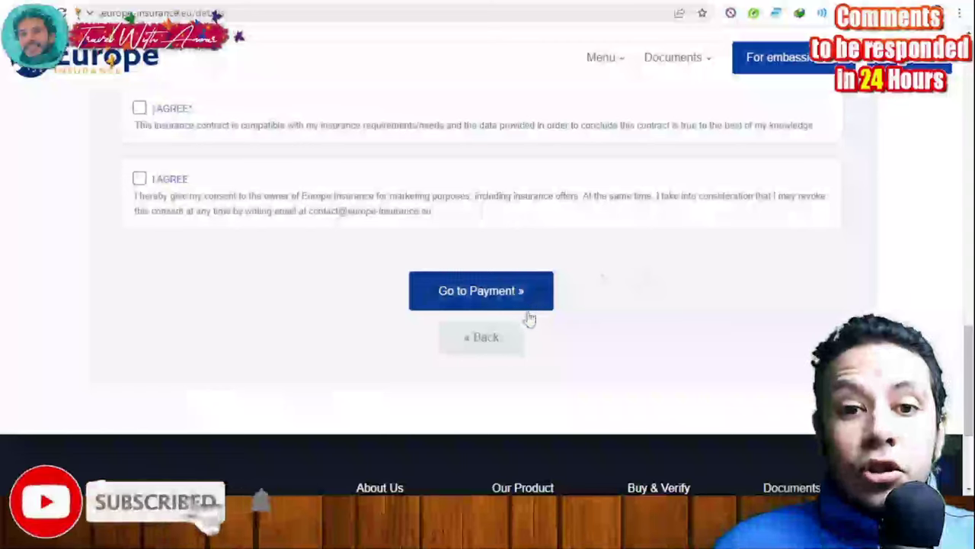
{"action": "scroll", "coordinate": [659, 326], "scroll_direction": "up", "scroll_amount": 7}
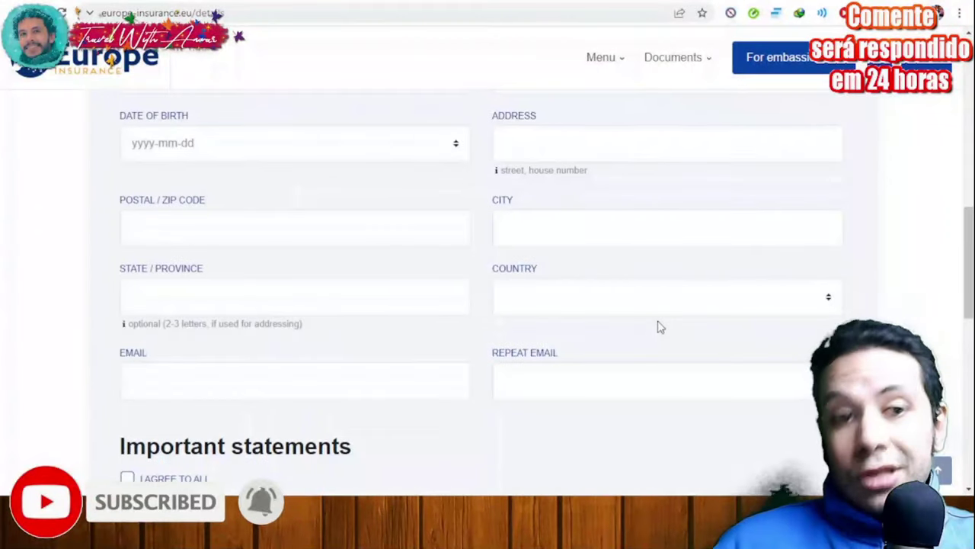
{"action": "scroll", "coordinate": [659, 326], "scroll_direction": "up", "scroll_amount": 5}
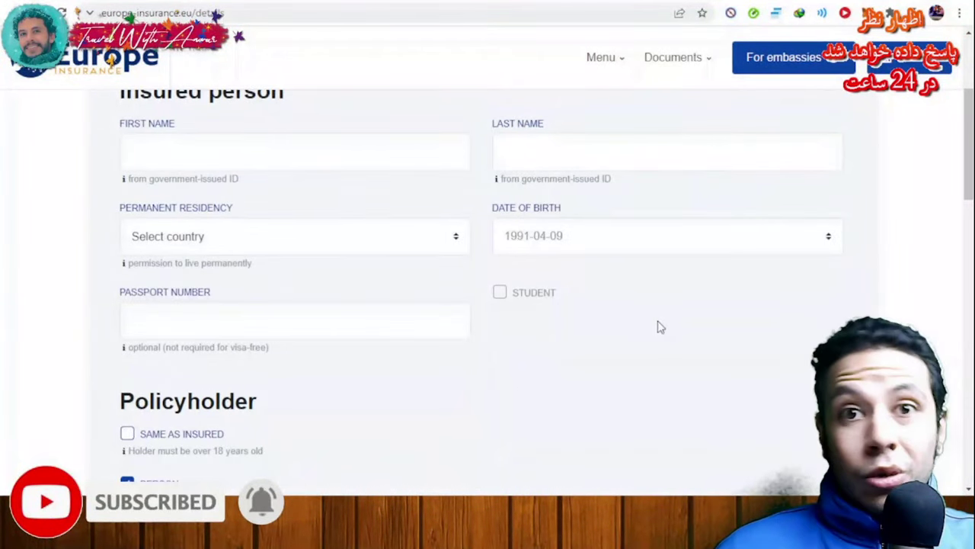
{"action": "scroll", "coordinate": [660, 327], "scroll_direction": "down", "scroll_amount": 1}
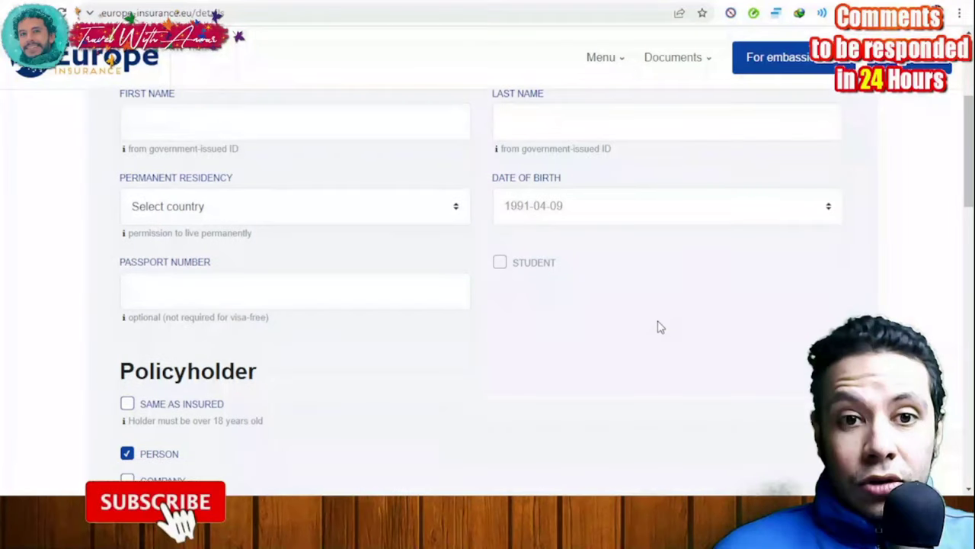
{"action": "scroll", "coordinate": [660, 327], "scroll_direction": "down", "scroll_amount": 4}
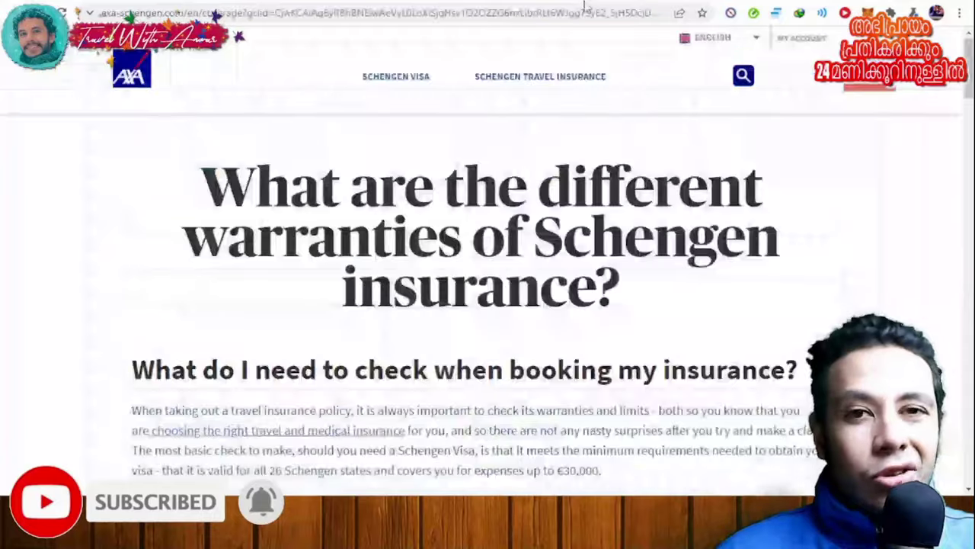
{"action": "mouse_move", "coordinate": [442, 207]}
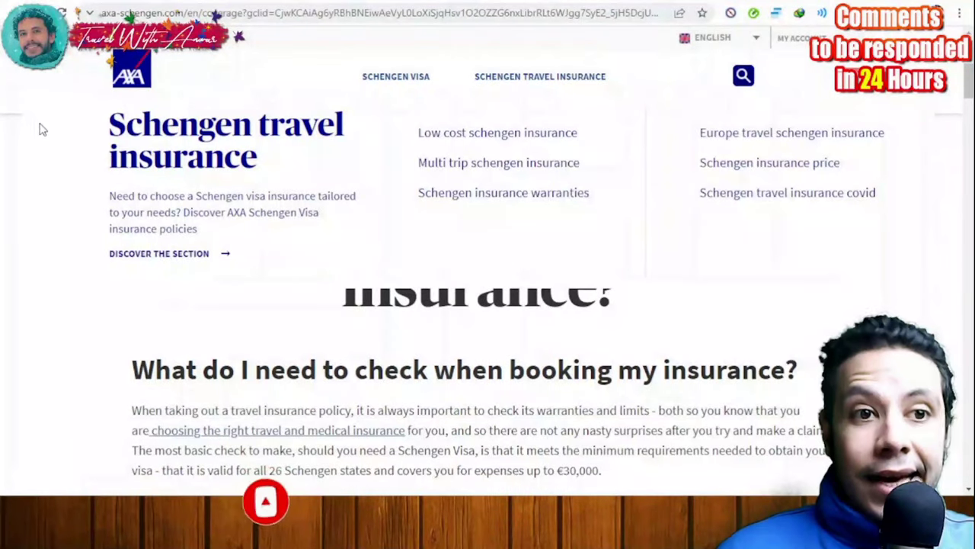
Compare the AXA plans down to the Price row and request a Schengen Low Cost quote
{"action": "scroll", "coordinate": [773, 190], "scroll_direction": "down", "scroll_amount": 4}
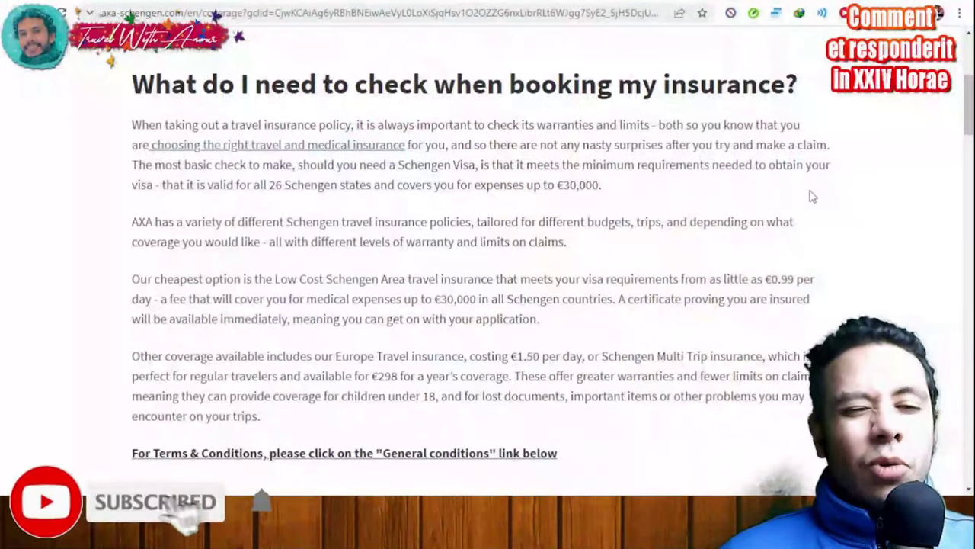
{"action": "scroll", "coordinate": [812, 196], "scroll_direction": "down", "scroll_amount": 10}
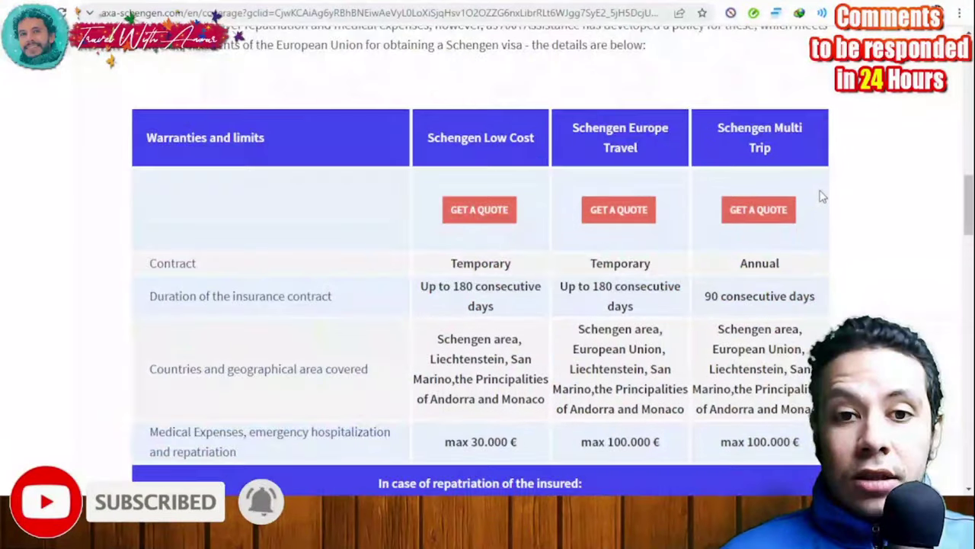
{"action": "scroll", "coordinate": [822, 197], "scroll_direction": "down", "scroll_amount": 1}
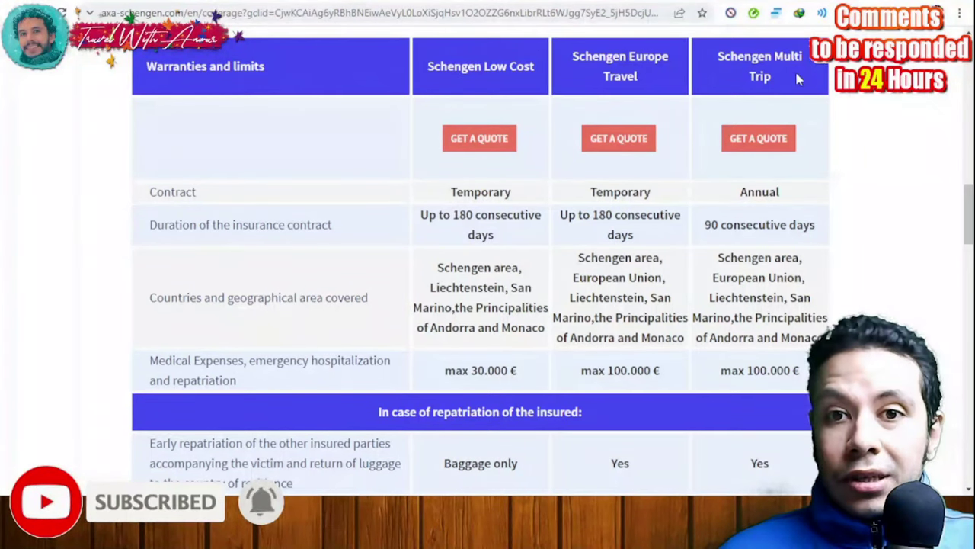
{"action": "scroll", "coordinate": [491, 158], "scroll_direction": "down", "scroll_amount": 2}
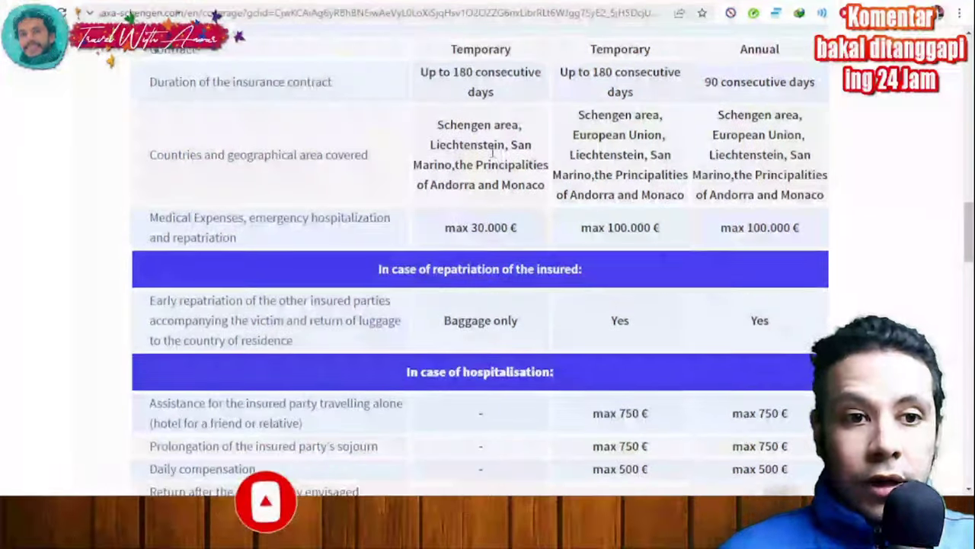
{"action": "scroll", "coordinate": [492, 153], "scroll_direction": "down", "scroll_amount": 9}
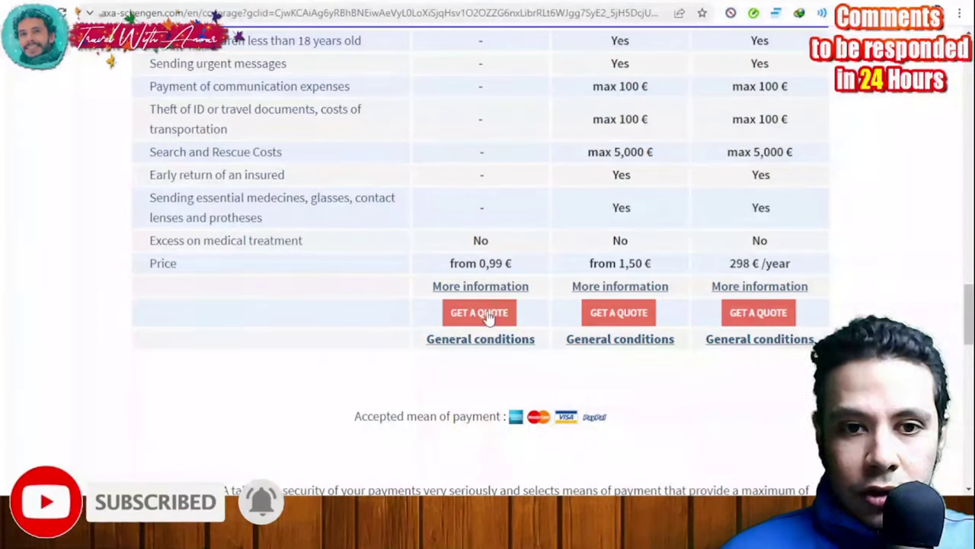
{"action": "scroll", "coordinate": [485, 304], "scroll_direction": "up", "scroll_amount": 20}
{"action": "scroll", "coordinate": [483, 303], "scroll_direction": "down", "scroll_amount": 6}
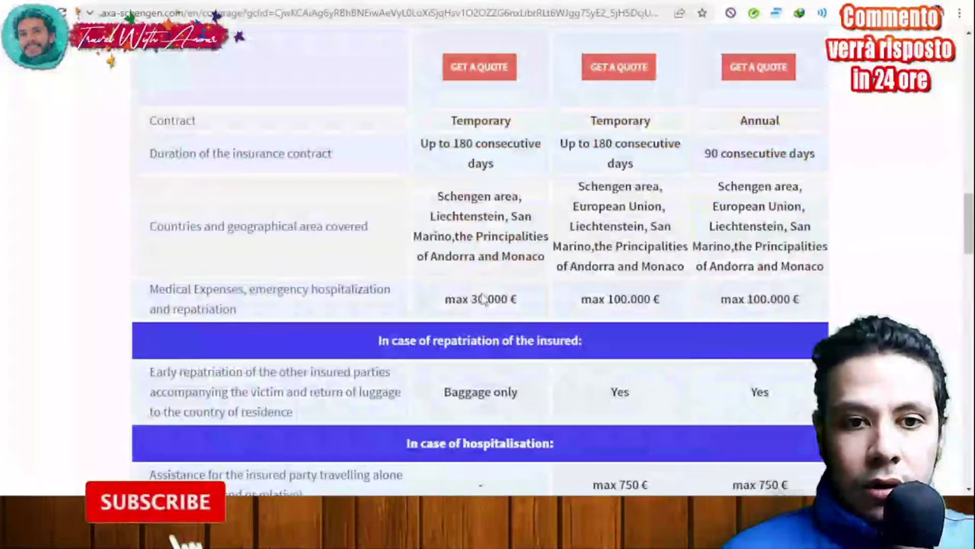
{"action": "scroll", "coordinate": [483, 298], "scroll_direction": "down", "scroll_amount": 15}
{"action": "scroll", "coordinate": [483, 297], "scroll_direction": "up", "scroll_amount": 5}
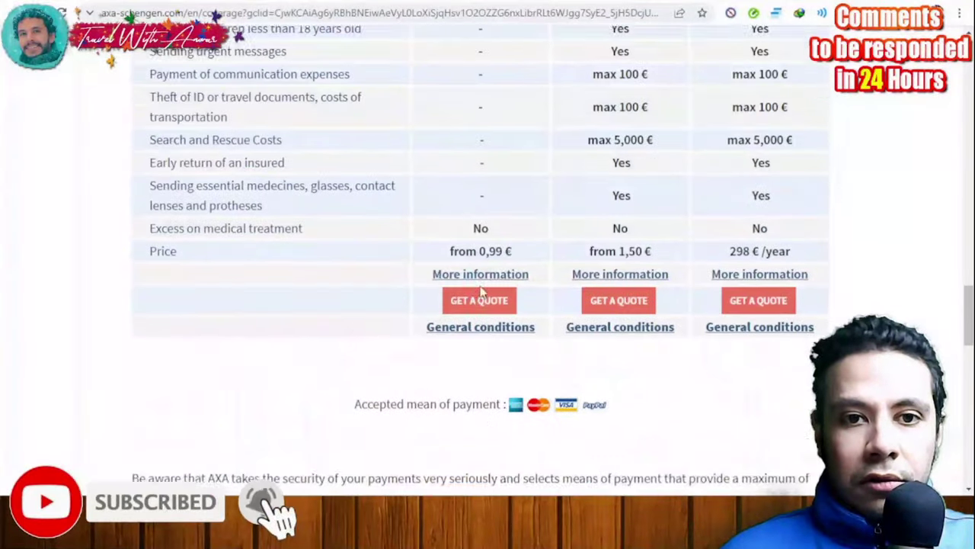
{"action": "scroll", "coordinate": [482, 291], "scroll_direction": "up", "scroll_amount": 1}
{"action": "left_click", "coordinate": [480, 315]}
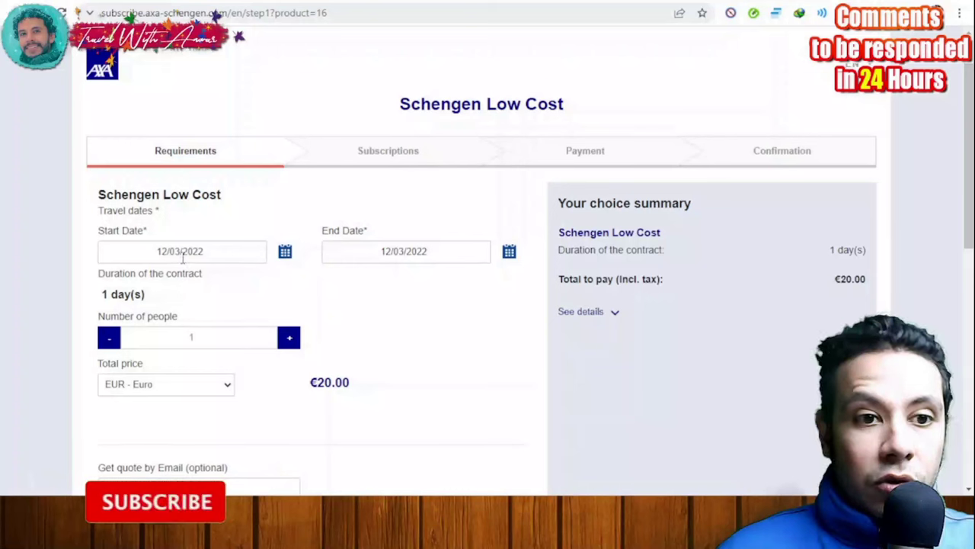
Set the trip dates to 12/03/2022 through 11/04/2022, a 31-day trip totalling €56.00
{"action": "left_click", "coordinate": [284, 253]}
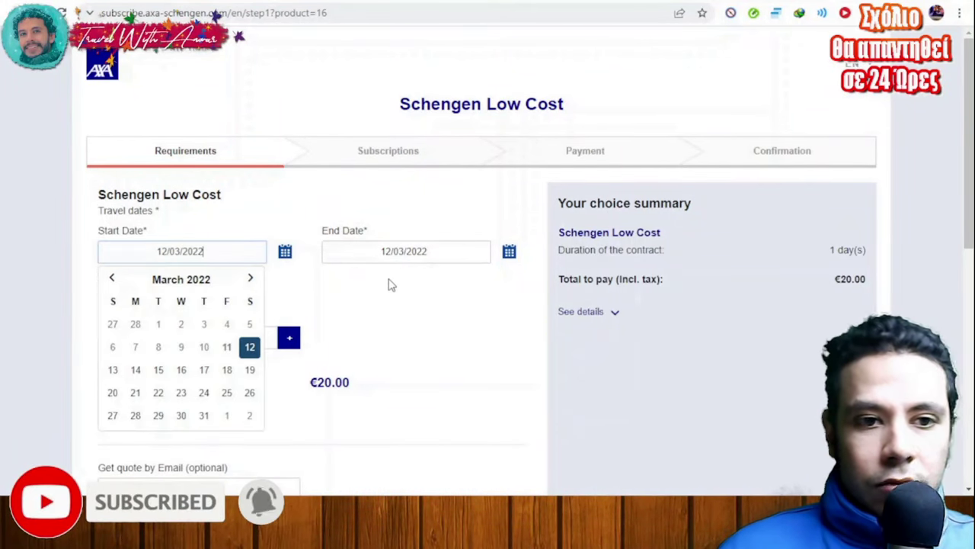
{"action": "left_click", "coordinate": [250, 348]}
{"action": "left_click", "coordinate": [509, 253]}
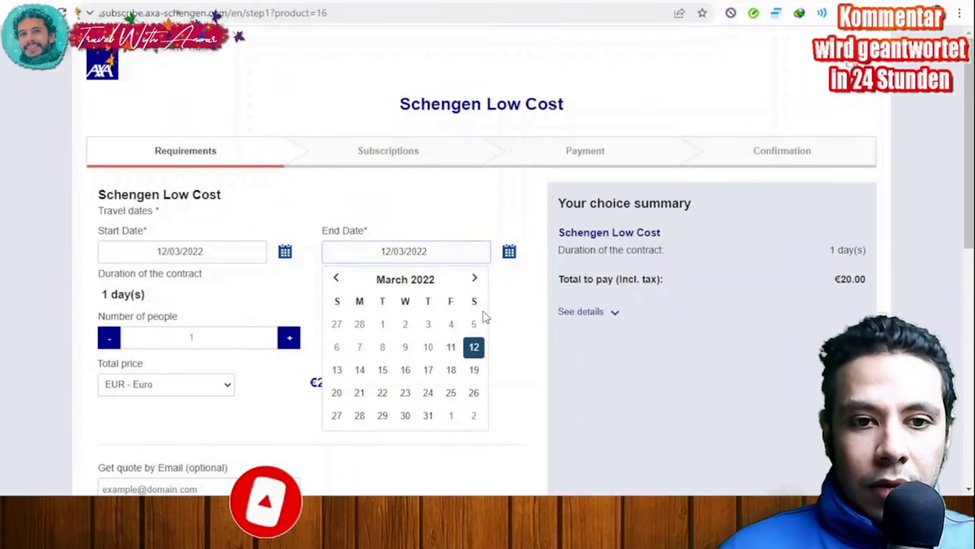
{"action": "left_click", "coordinate": [474, 278]}
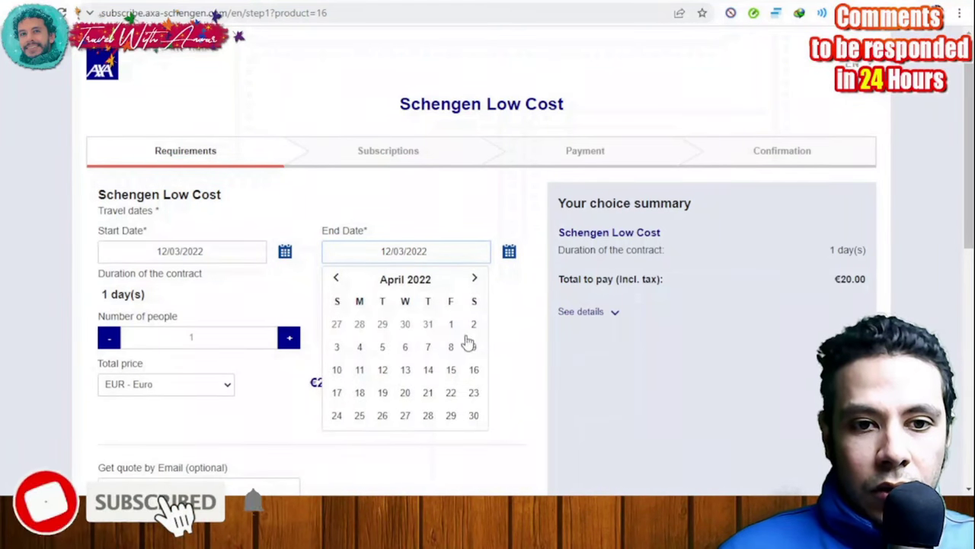
{"action": "left_click", "coordinate": [360, 370]}
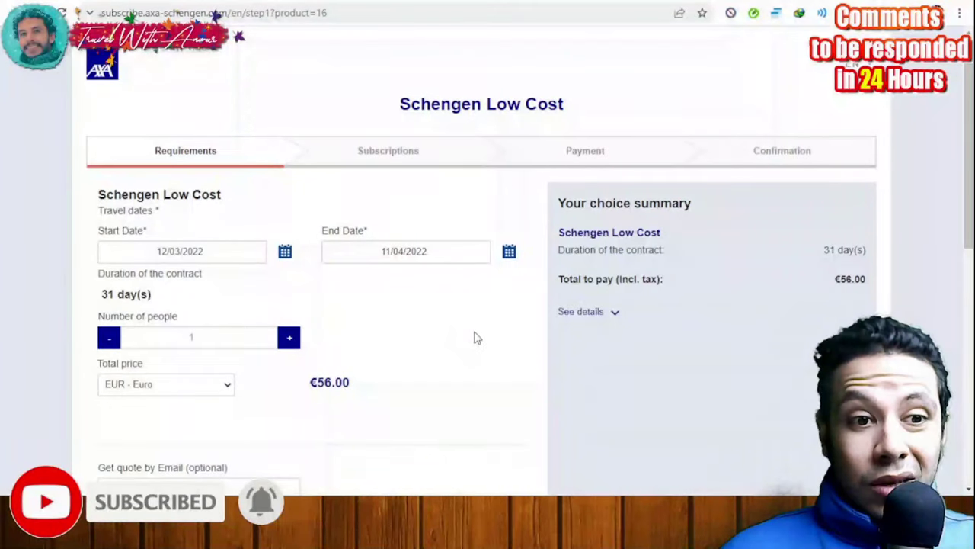
{"action": "scroll", "coordinate": [475, 337], "scroll_direction": "down", "scroll_amount": 1}
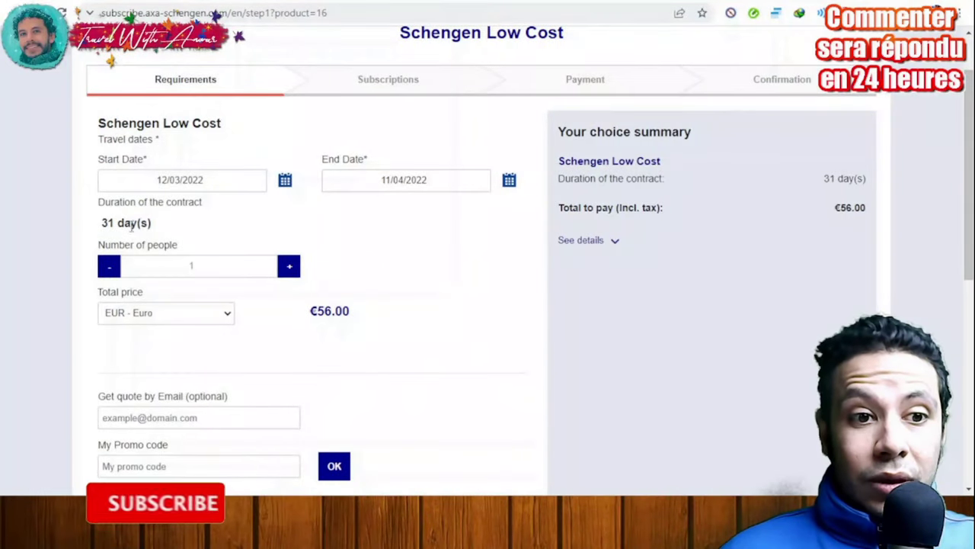
Highlight the €56.00 quote total in the summary
{"action": "double_click", "coordinate": [838, 208]}
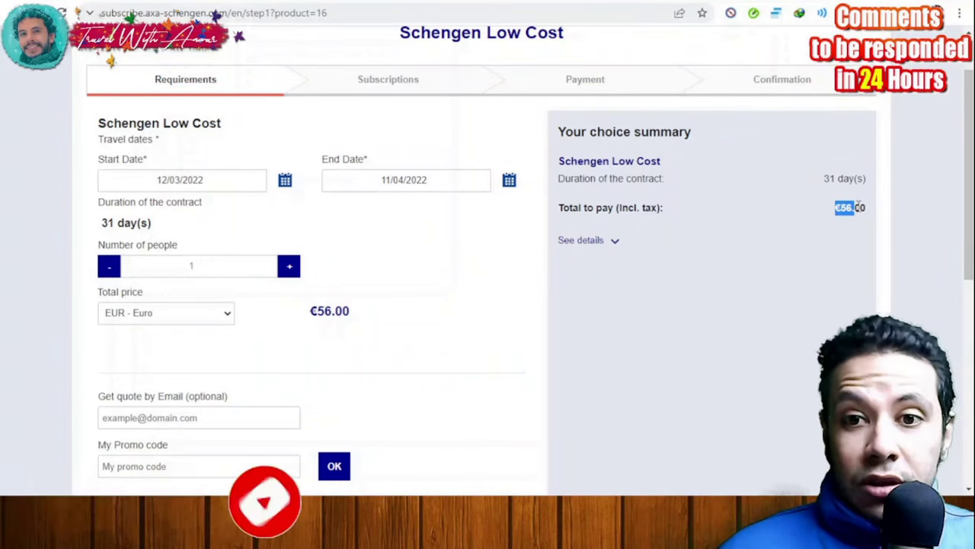
{"action": "left_click", "coordinate": [907, 204]}
{"action": "scroll", "coordinate": [907, 204], "scroll_direction": "down", "scroll_amount": 5}
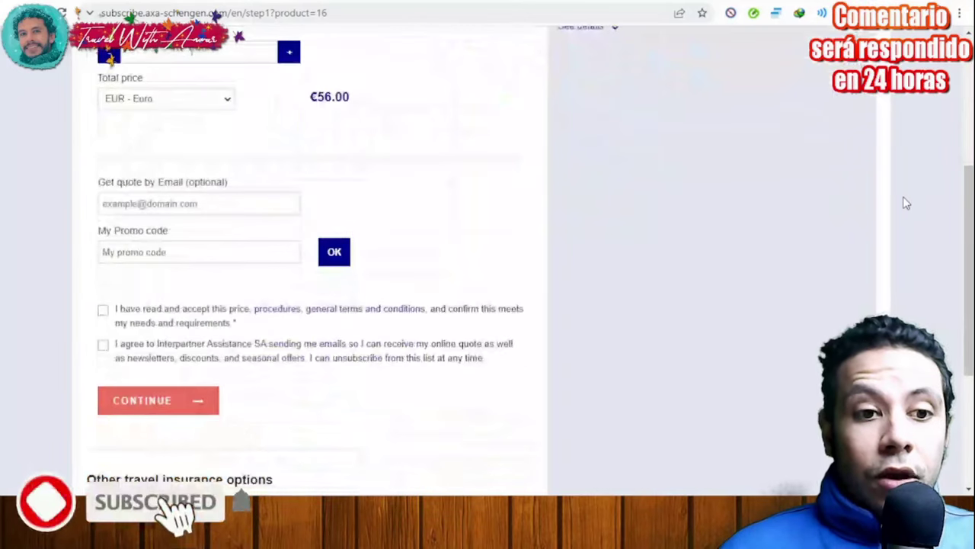
{"action": "scroll", "coordinate": [855, 202], "scroll_direction": "up", "scroll_amount": 3}
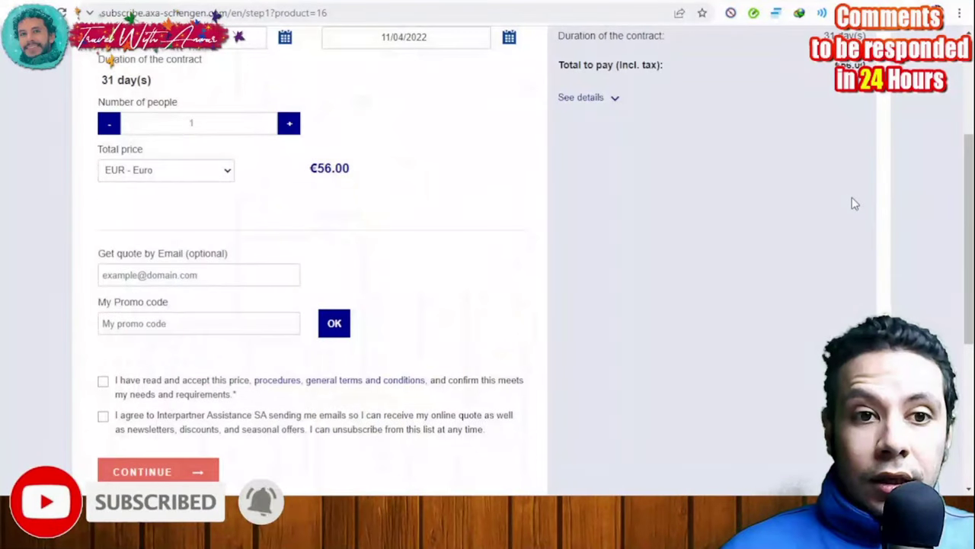
Review the price terms and continue to the Subscriptions step
{"action": "scroll", "coordinate": [855, 204], "scroll_direction": "up", "scroll_amount": 3}
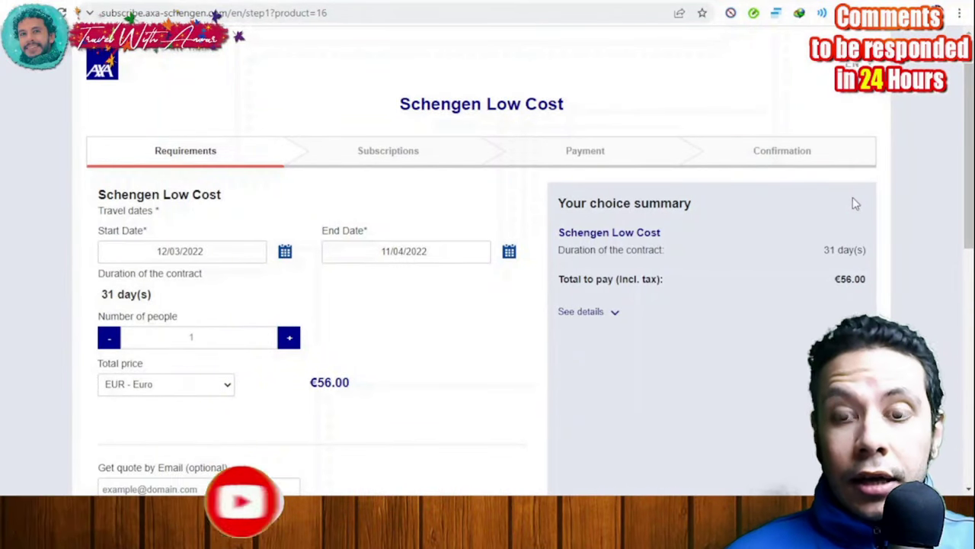
{"action": "scroll", "coordinate": [874, 225], "scroll_direction": "down", "scroll_amount": 4}
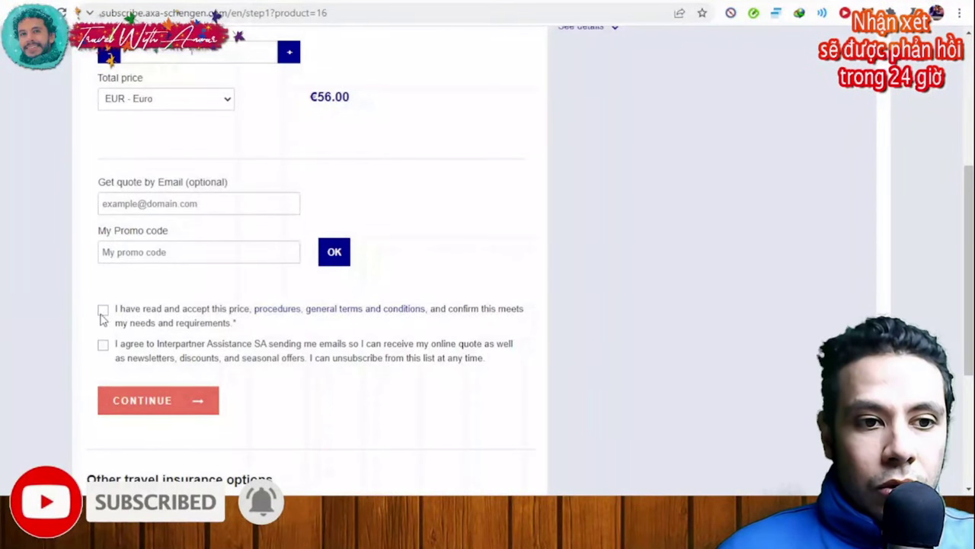
{"action": "scroll", "coordinate": [405, 311], "scroll_direction": "up", "scroll_amount": 4}
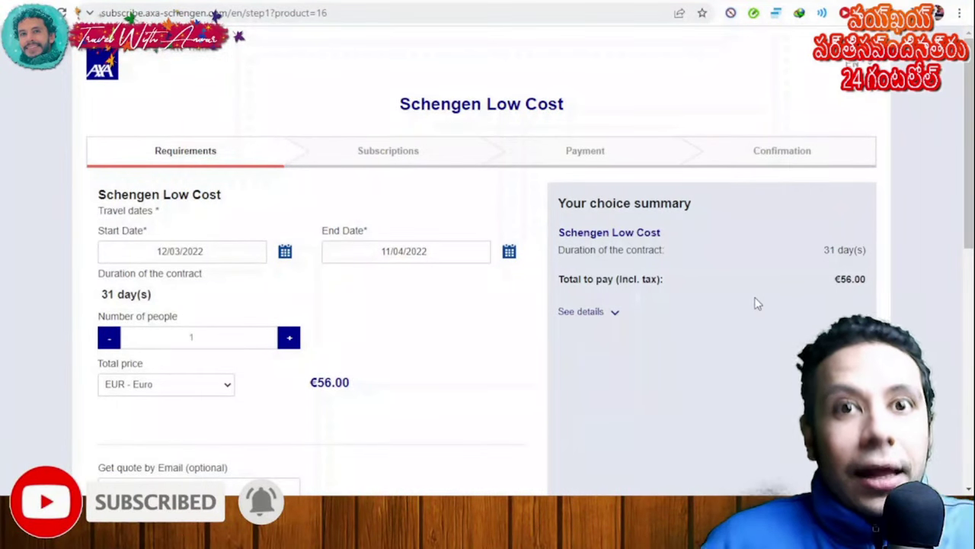
{"action": "scroll", "coordinate": [558, 320], "scroll_direction": "down", "scroll_amount": 5}
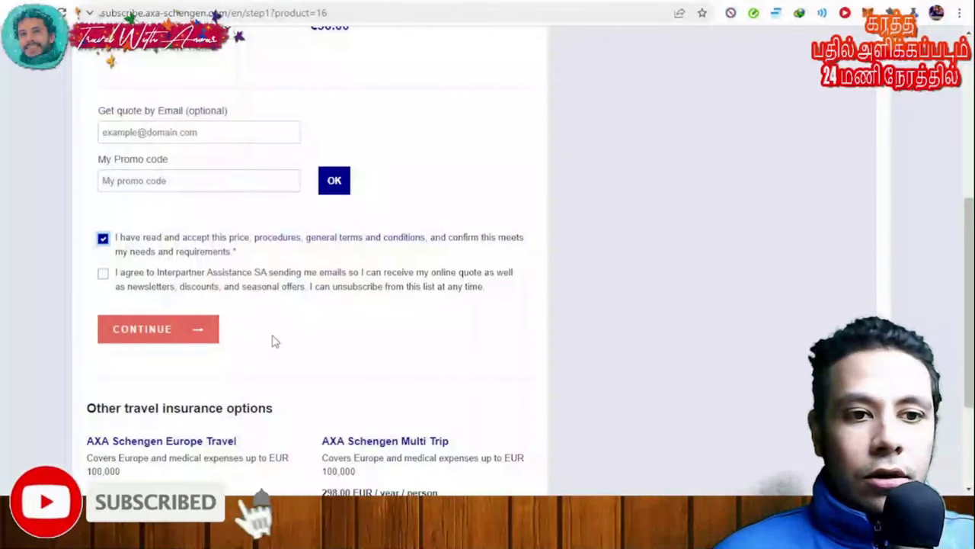
{"action": "left_click", "coordinate": [194, 340]}
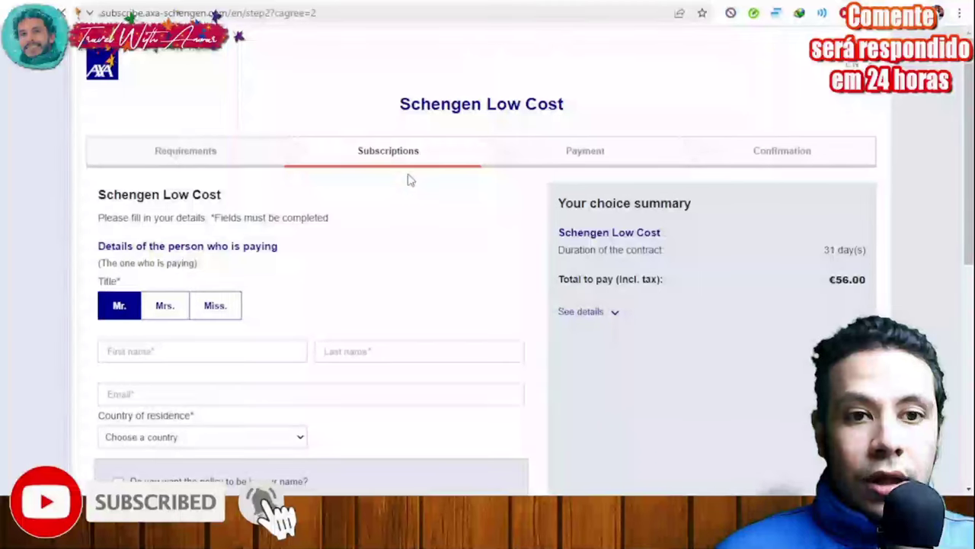
{"action": "scroll", "coordinate": [299, 185], "scroll_direction": "down", "scroll_amount": 2}
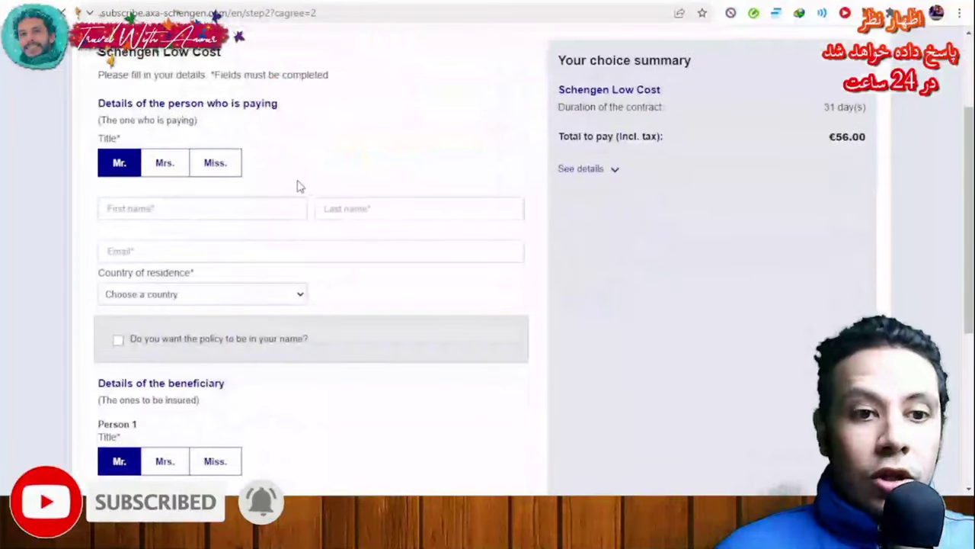
{"action": "scroll", "coordinate": [305, 175], "scroll_direction": "down", "scroll_amount": 4}
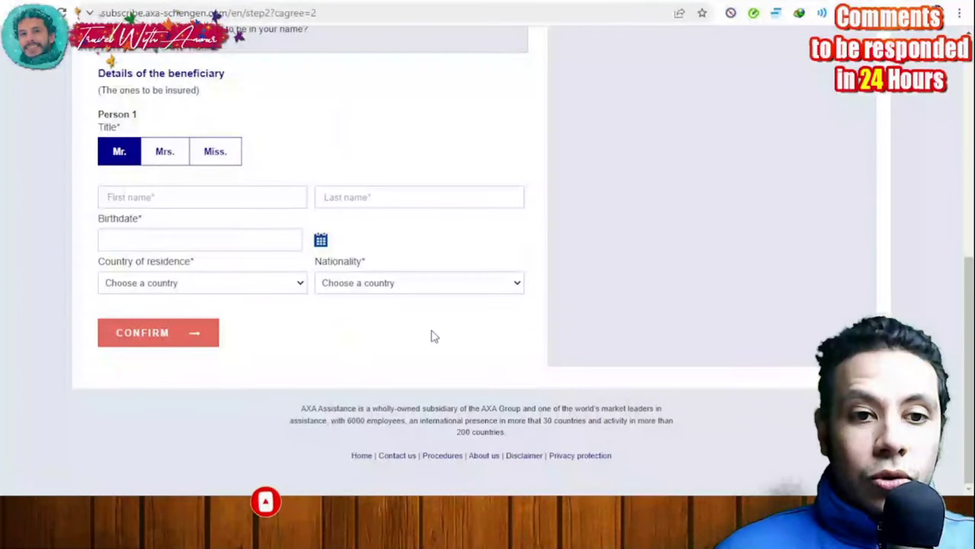
{"action": "scroll", "coordinate": [457, 352], "scroll_direction": "up", "scroll_amount": 6}
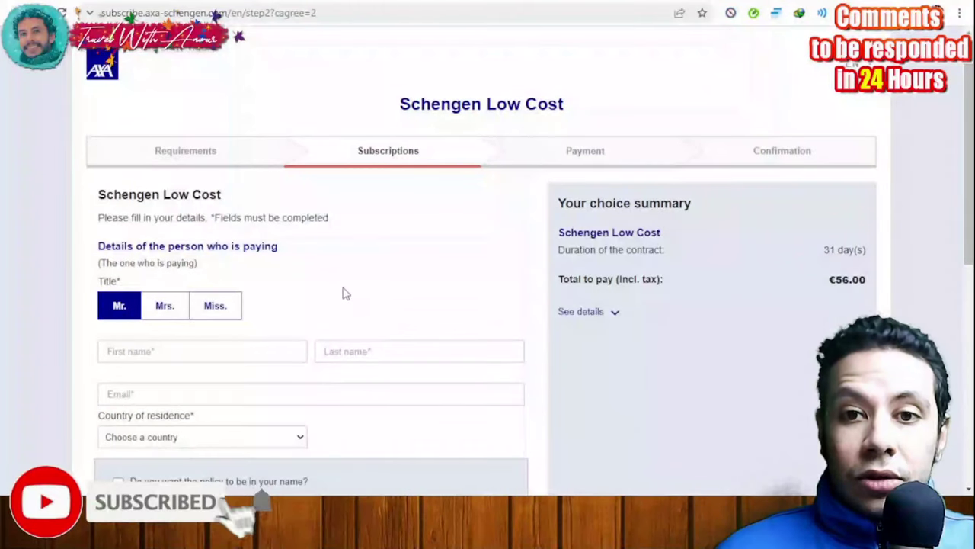